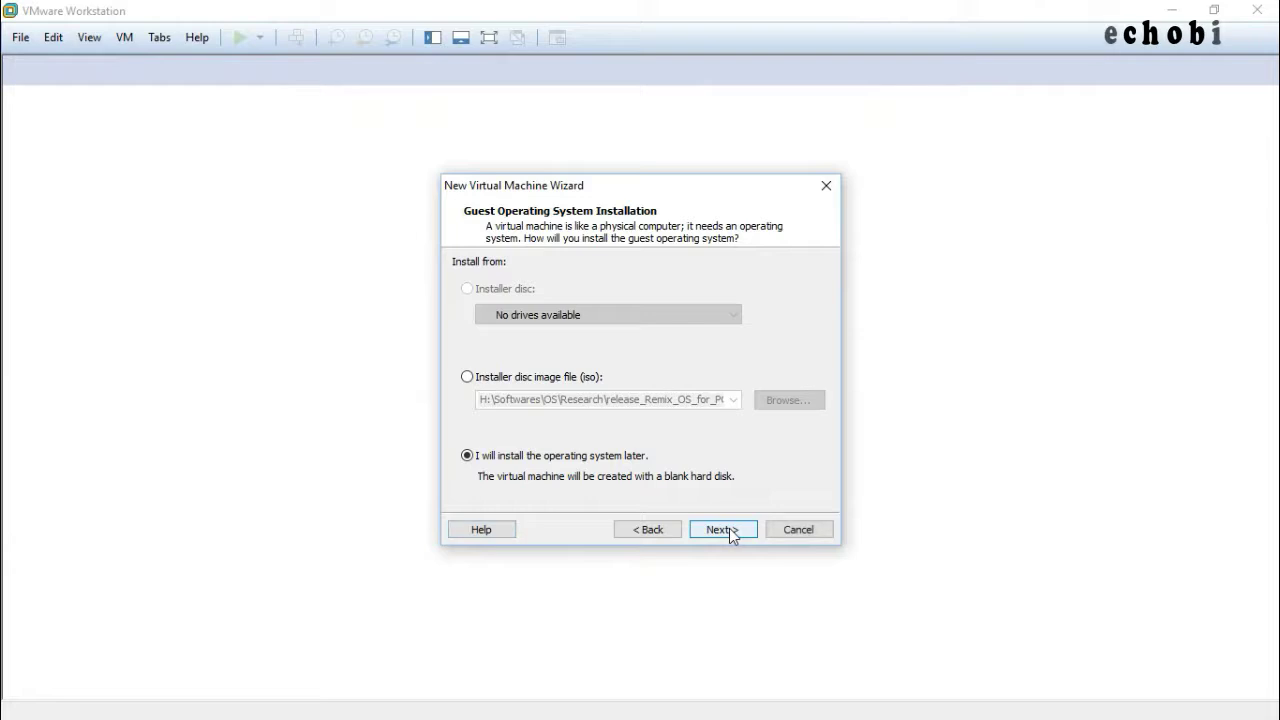
Choose Parrot-full-3.4.1_amd64.iso as the wizard's installer disc image.
click(467, 379)
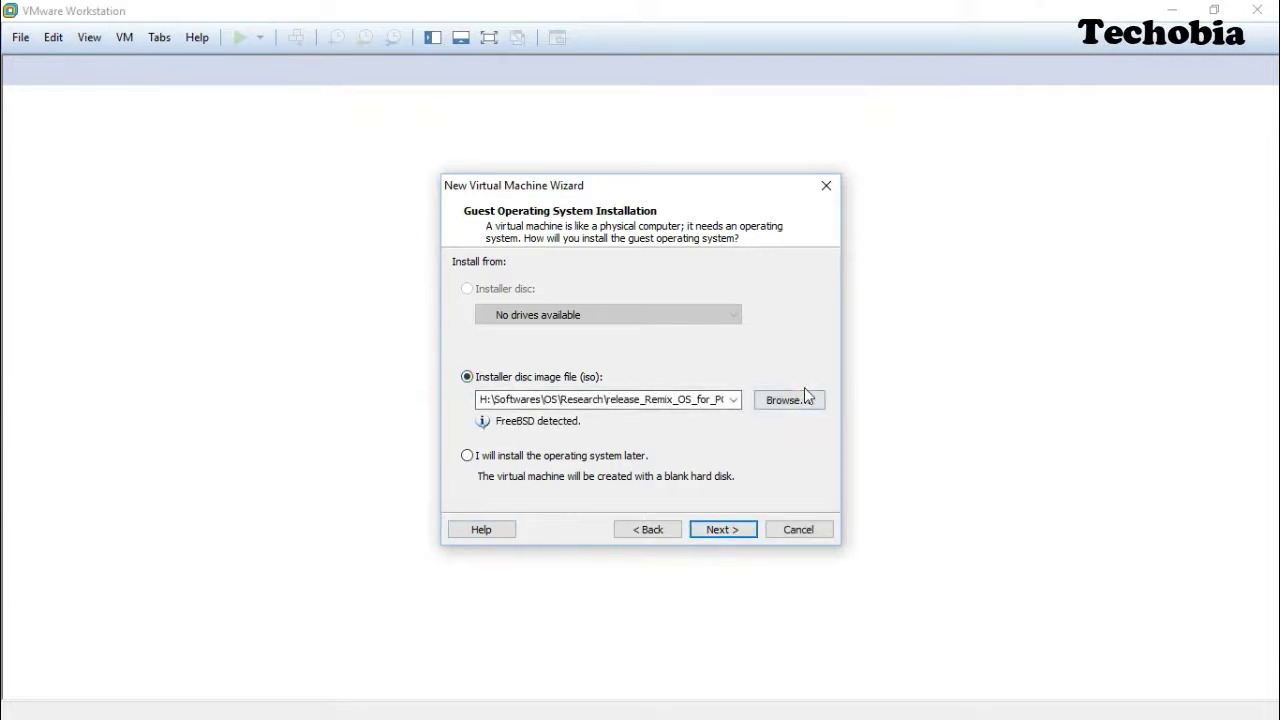
click(806, 400)
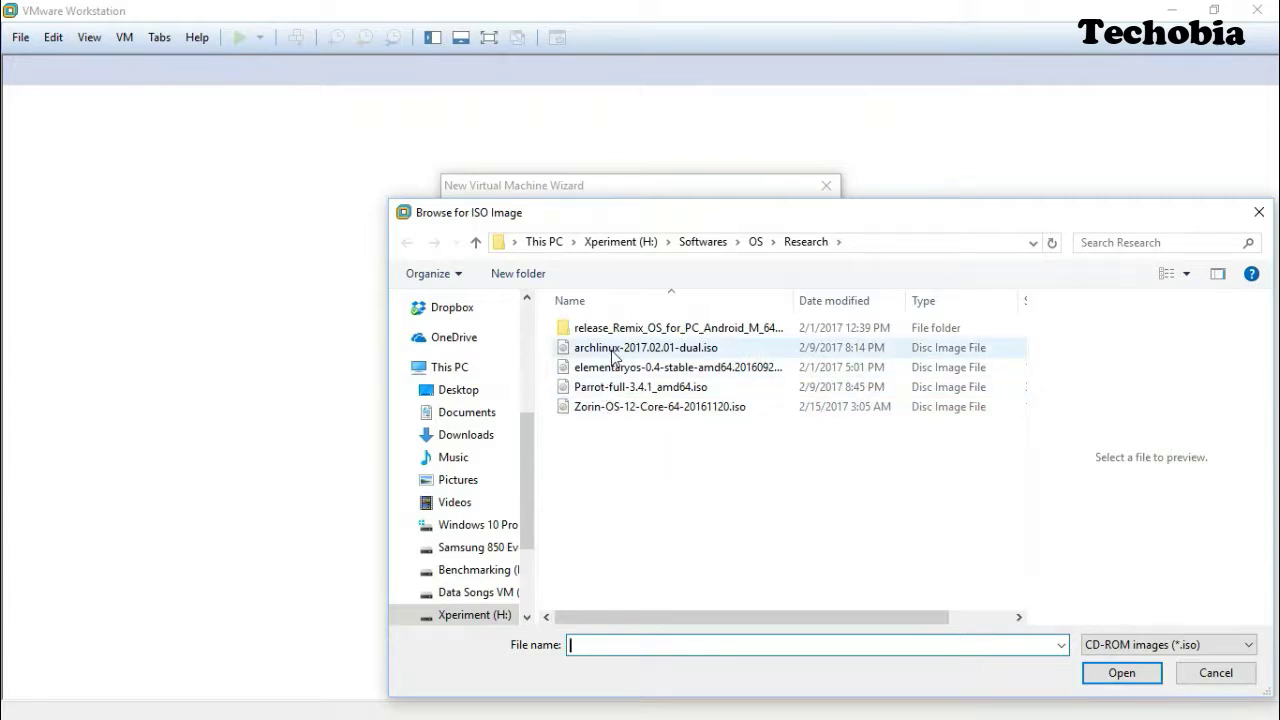
click(620, 394)
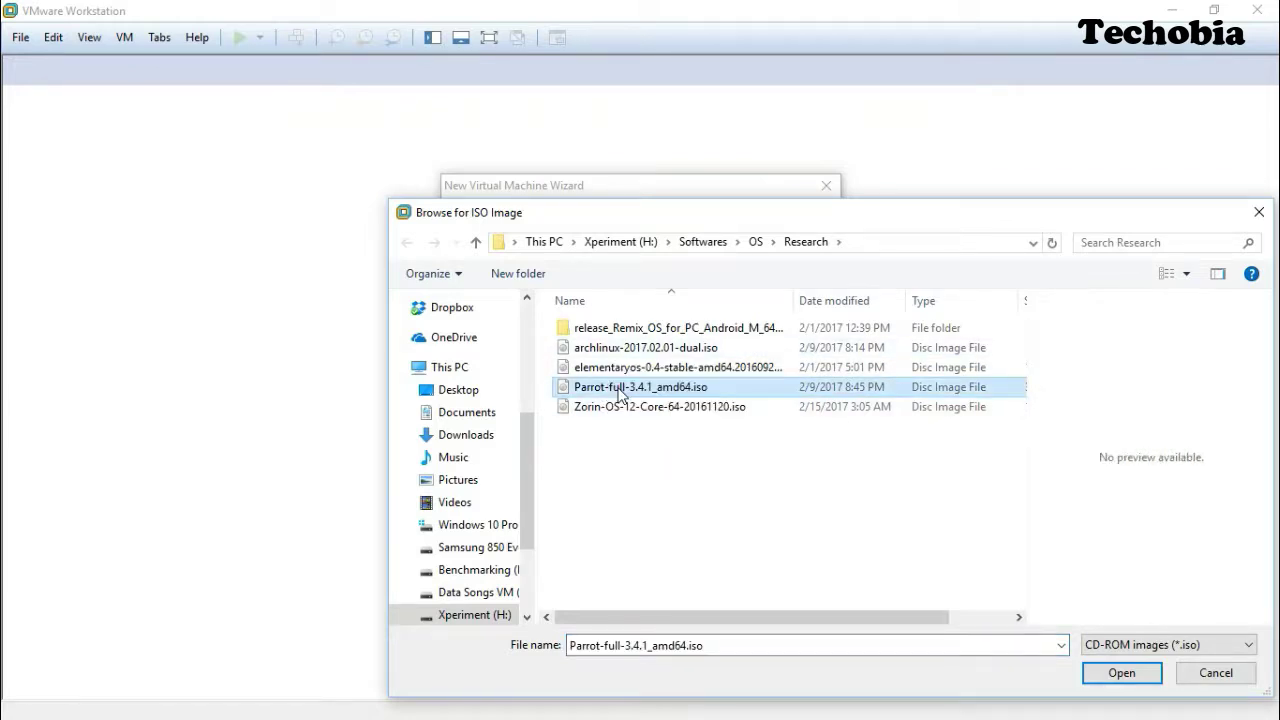
double_click(620, 394)
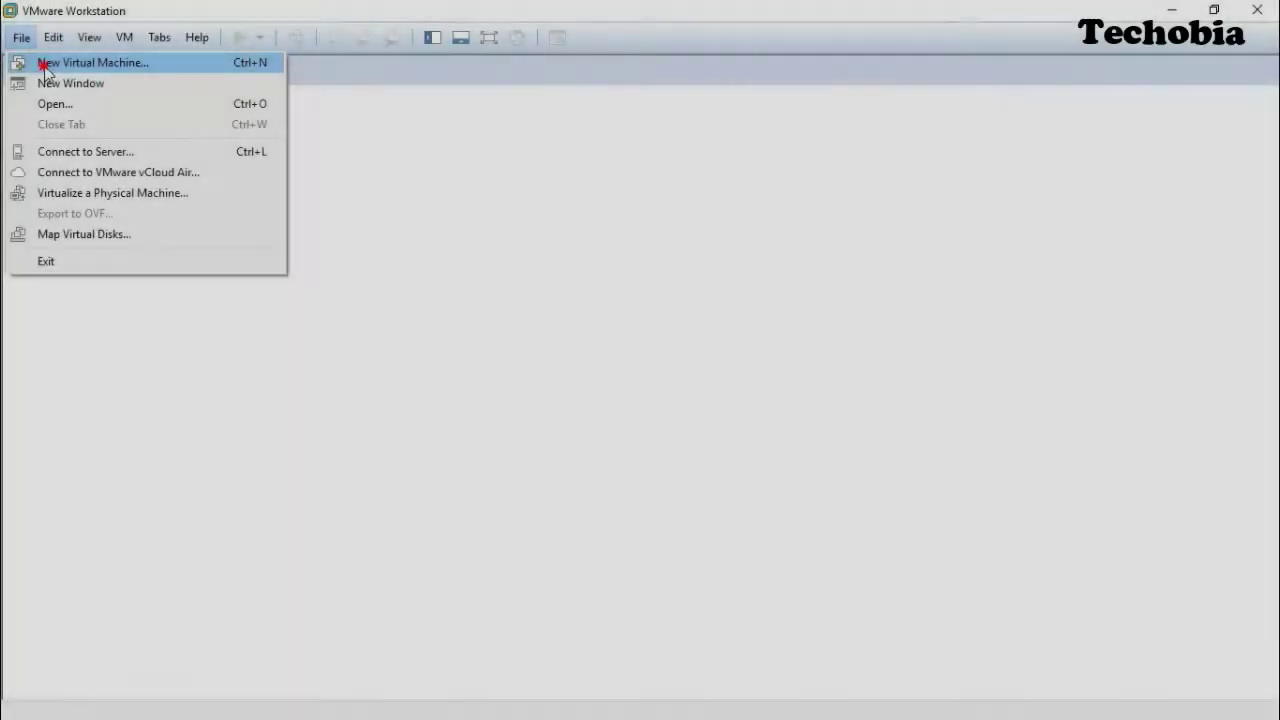
Start a new virtual machine that installs from the Parrot-full-3.4.1_amd64.iso disc image.
click(43, 61)
click(729, 528)
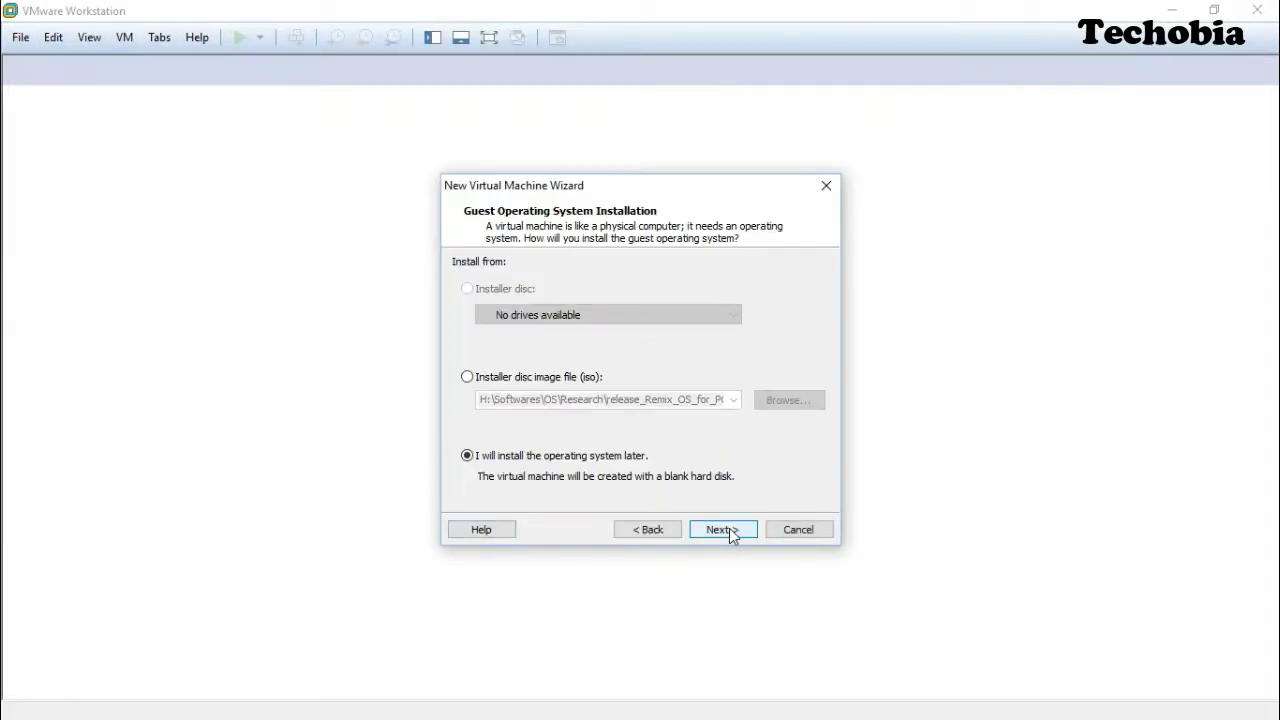
click(464, 380)
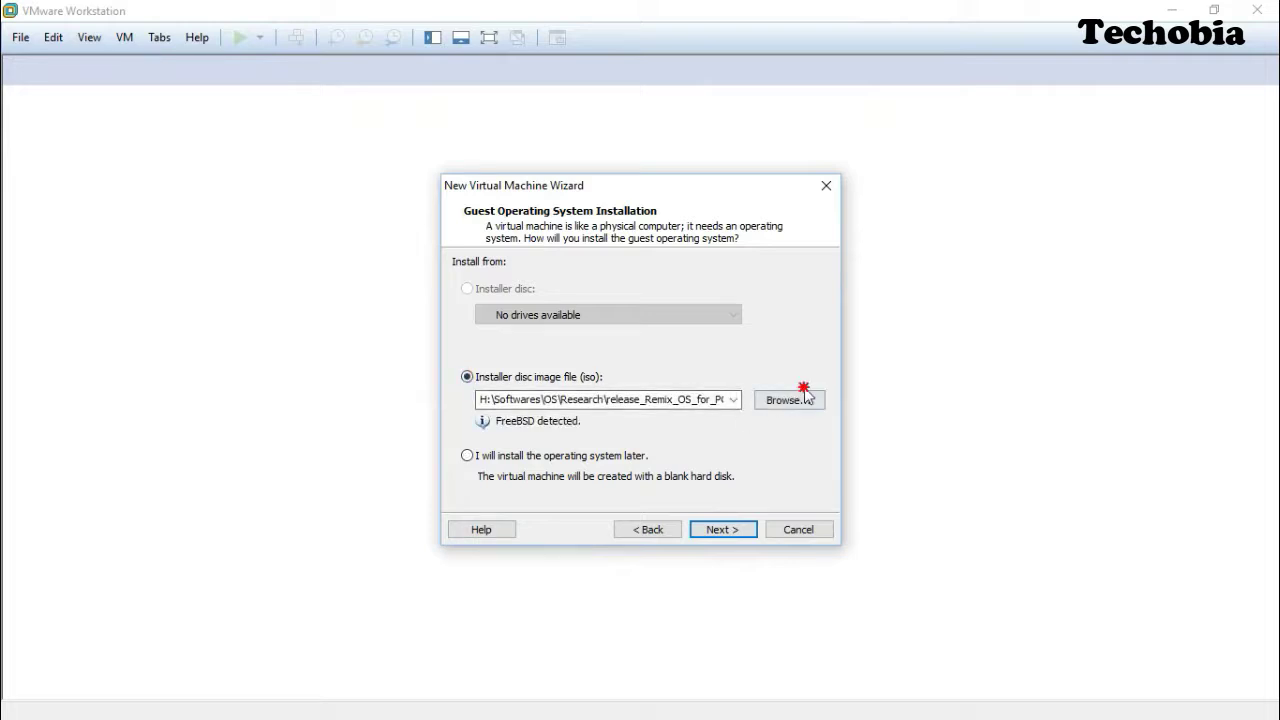
click(805, 399)
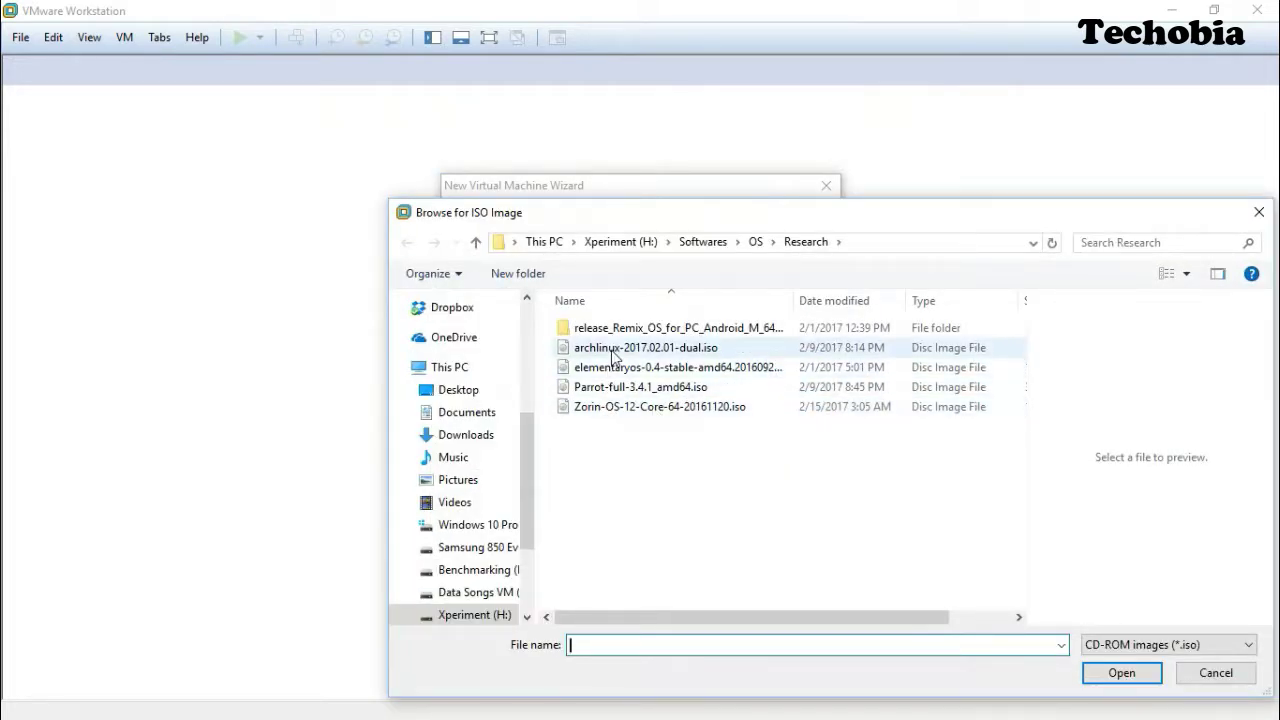
click(621, 390)
double_click(621, 390)
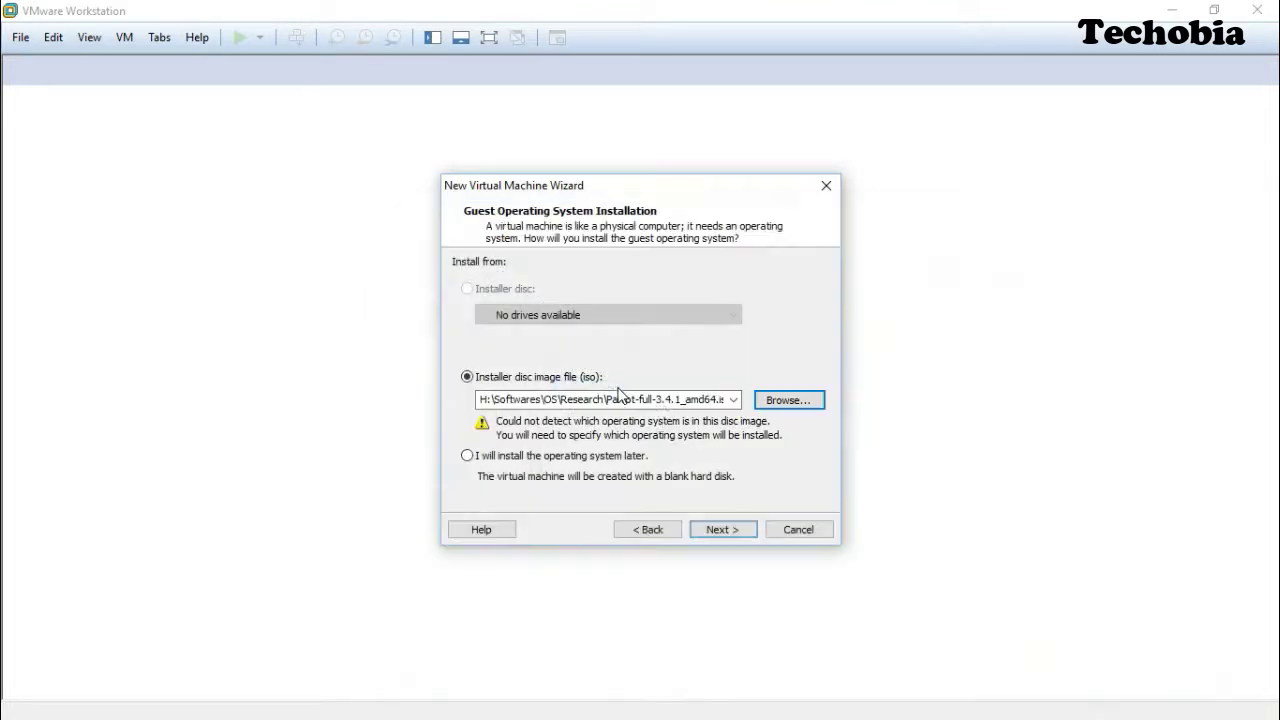
click(730, 532)
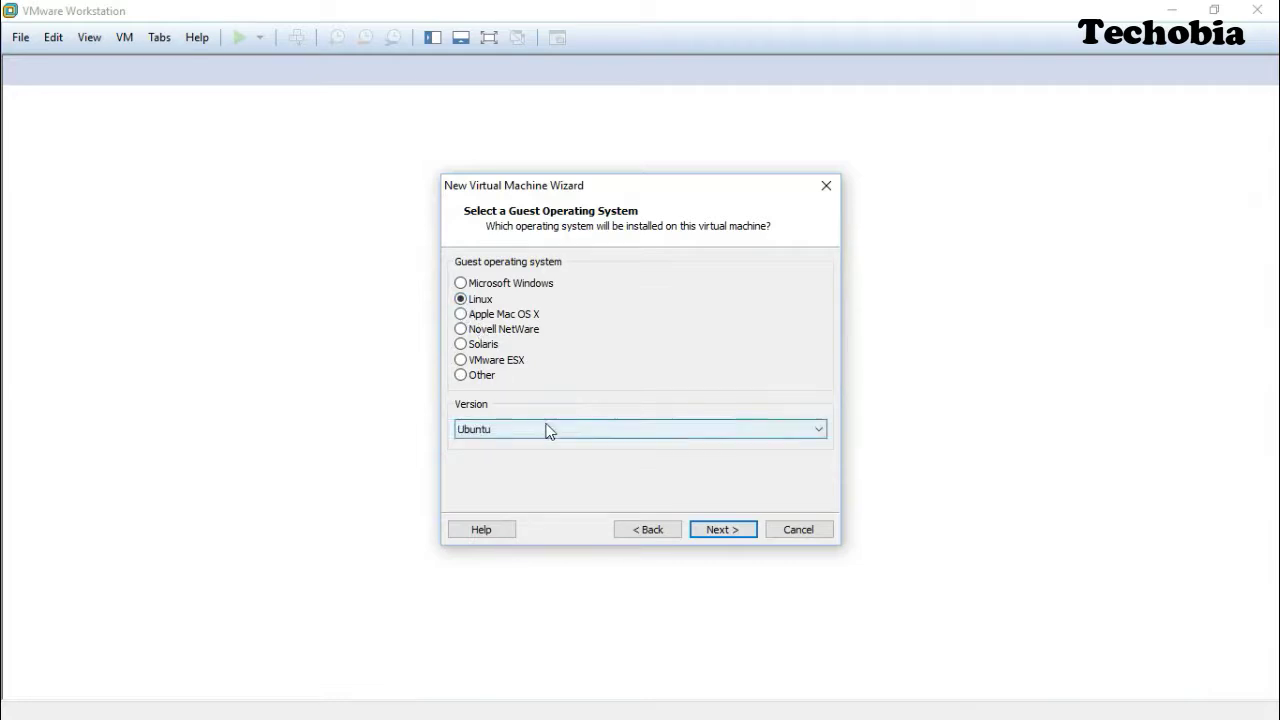
Keep Linux Ubuntu as guest OS, name the machine Parrot, and accept a 20 GB single-file disk.
click(738, 529)
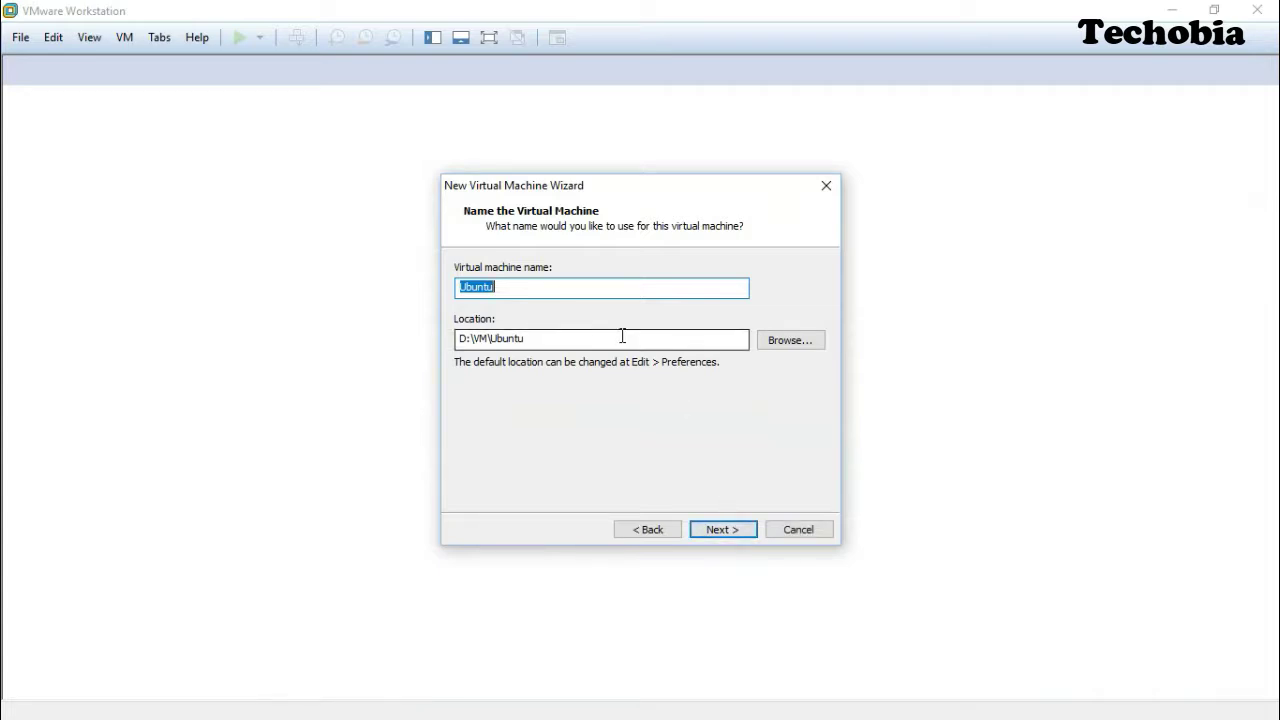
text(Parrot)
click(737, 531)
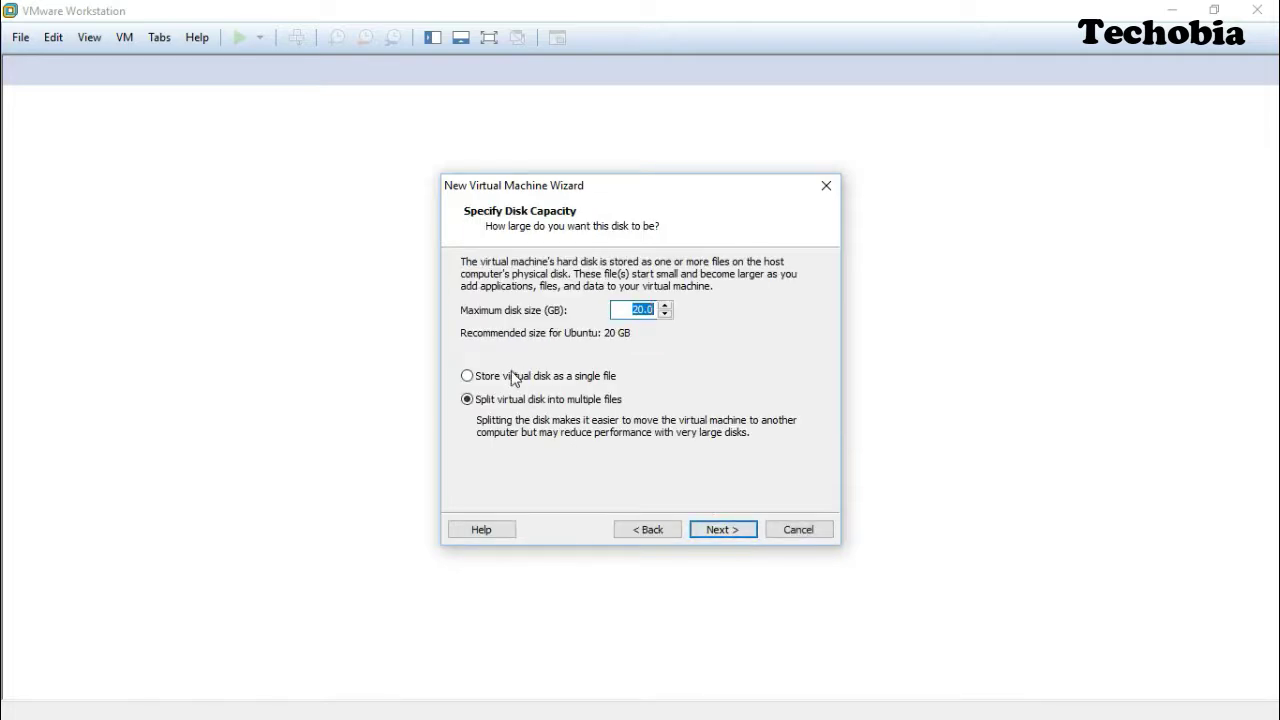
click(731, 530)
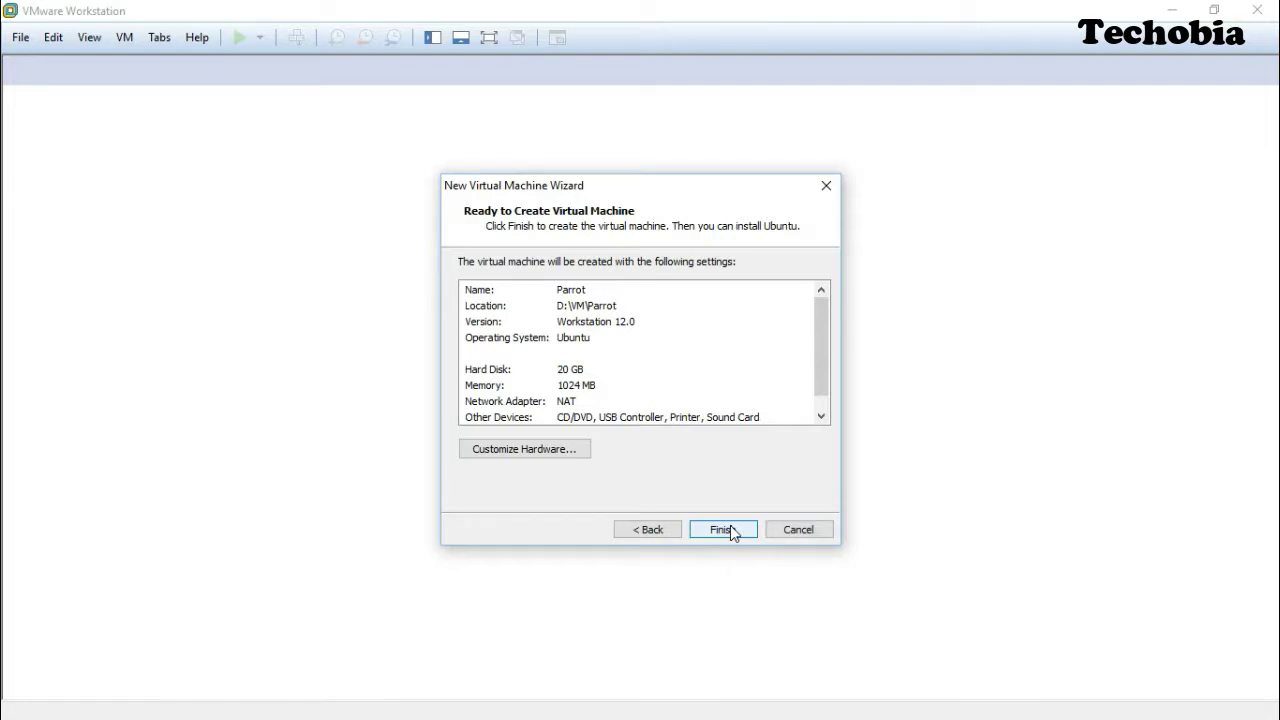
Set the Parrot machine's memory to 2048 MB in the hardware settings.
click(583, 451)
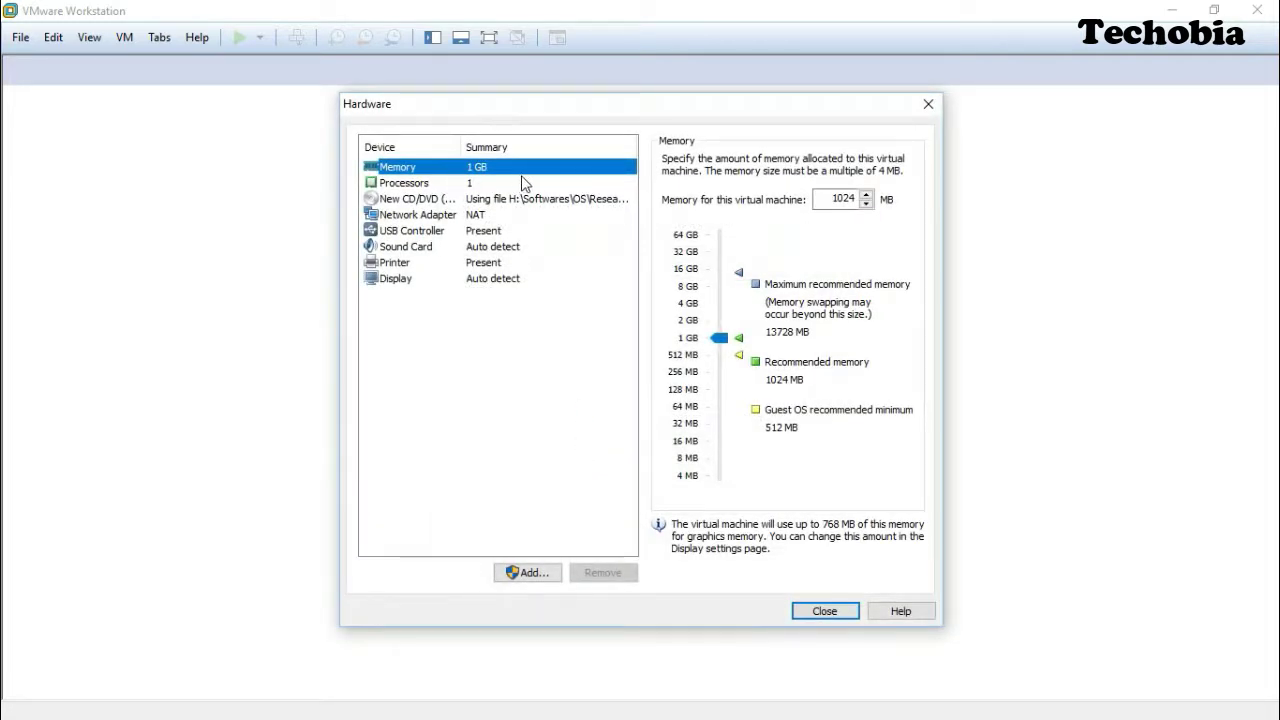
double_click(843, 198)
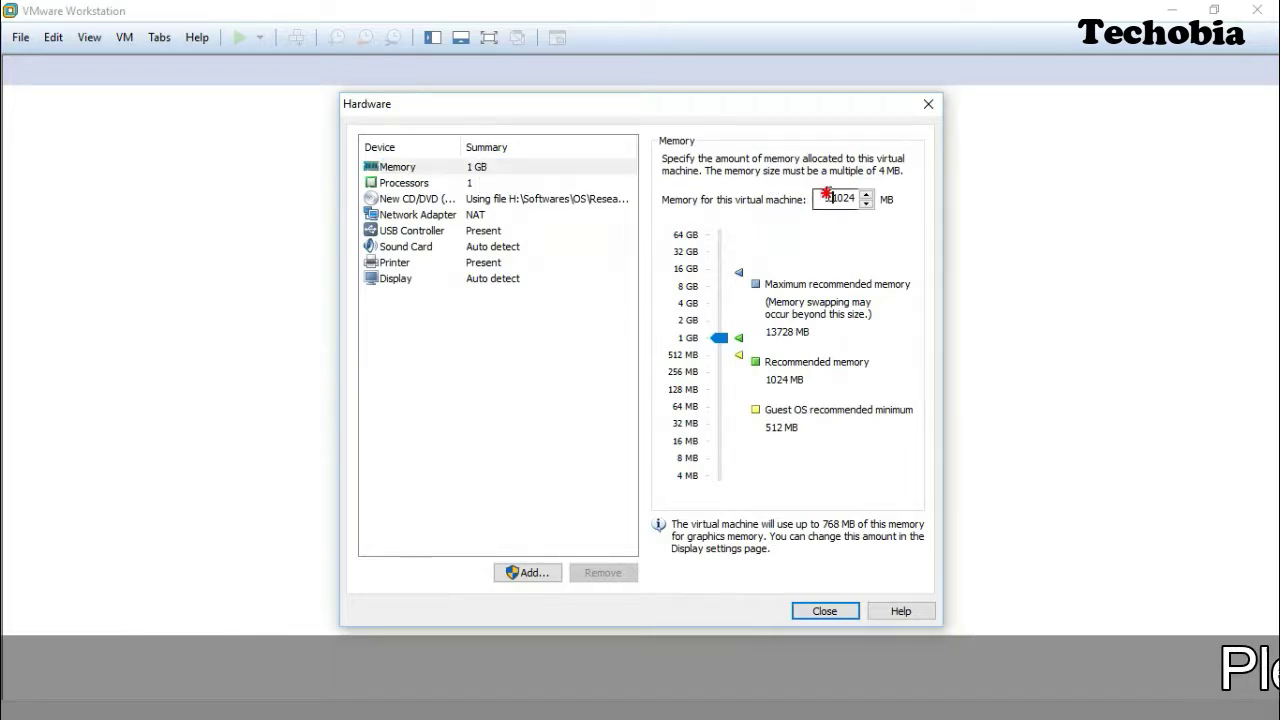
text(2048)
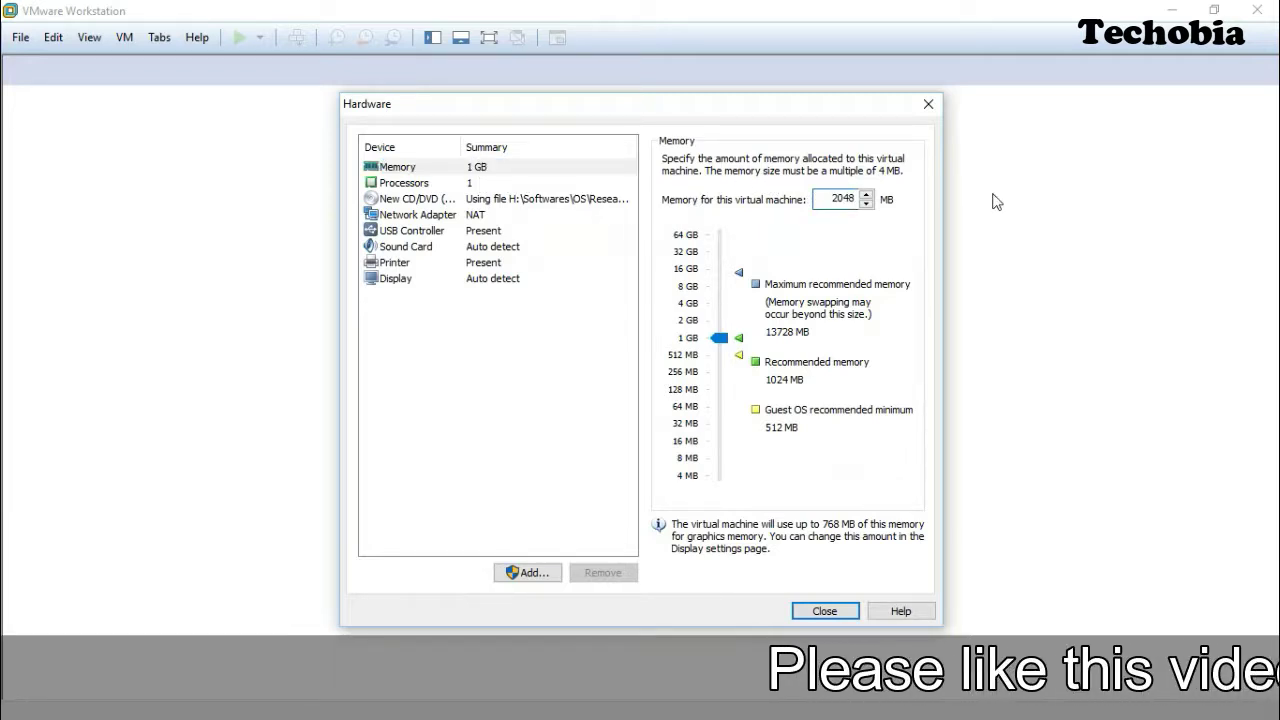
Give it 2 processors with 2 cores each and enable Intel VT-x/EPT or AMD-V/RVI.
click(371, 183)
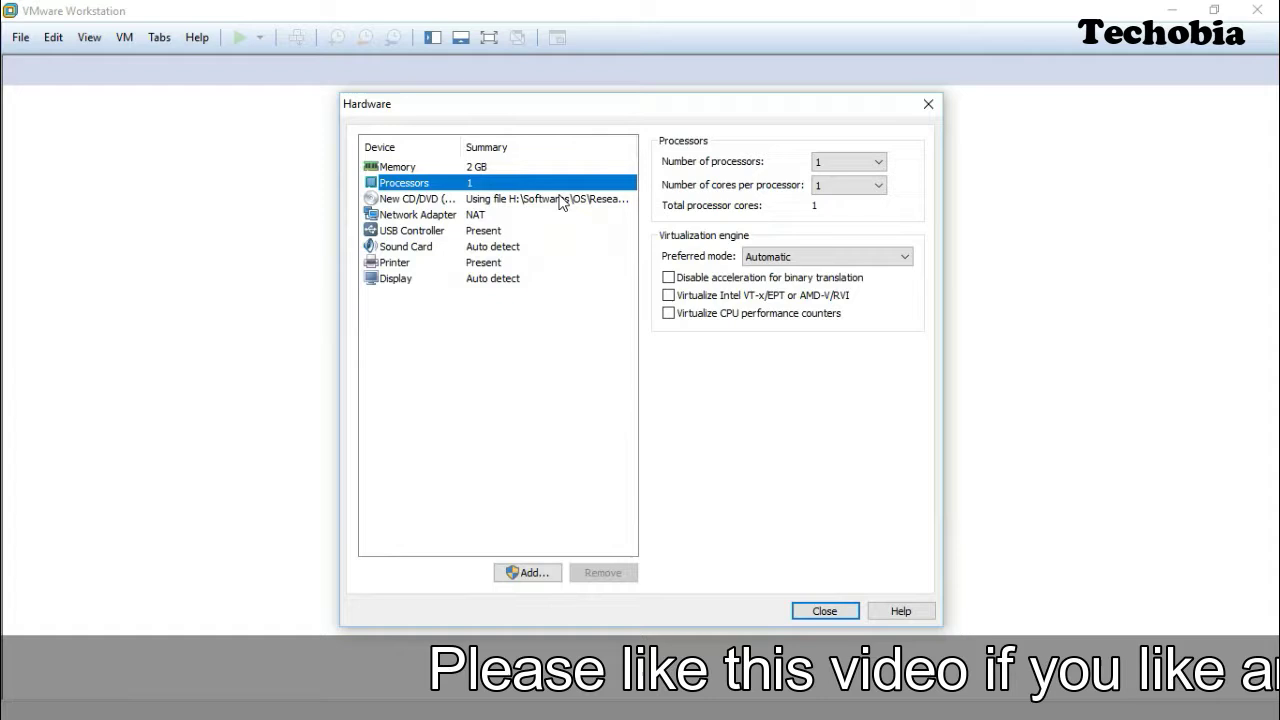
click(837, 163)
click(840, 190)
click(846, 186)
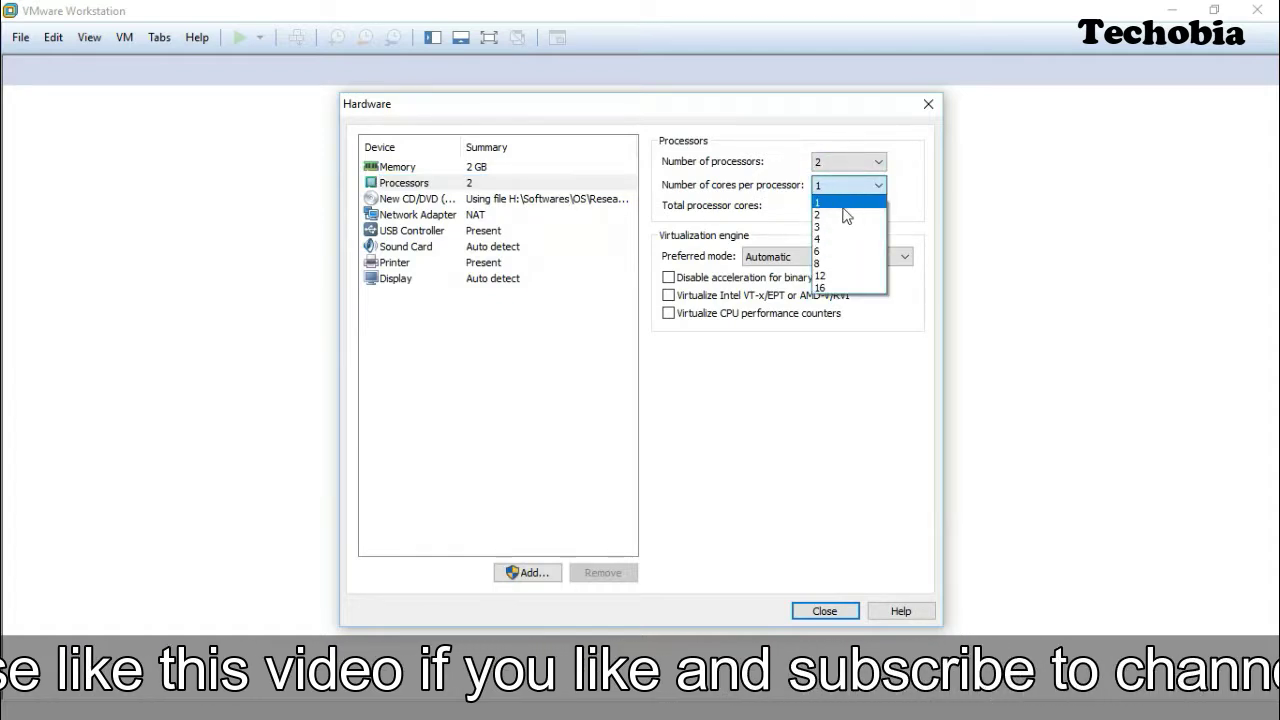
click(840, 206)
click(668, 295)
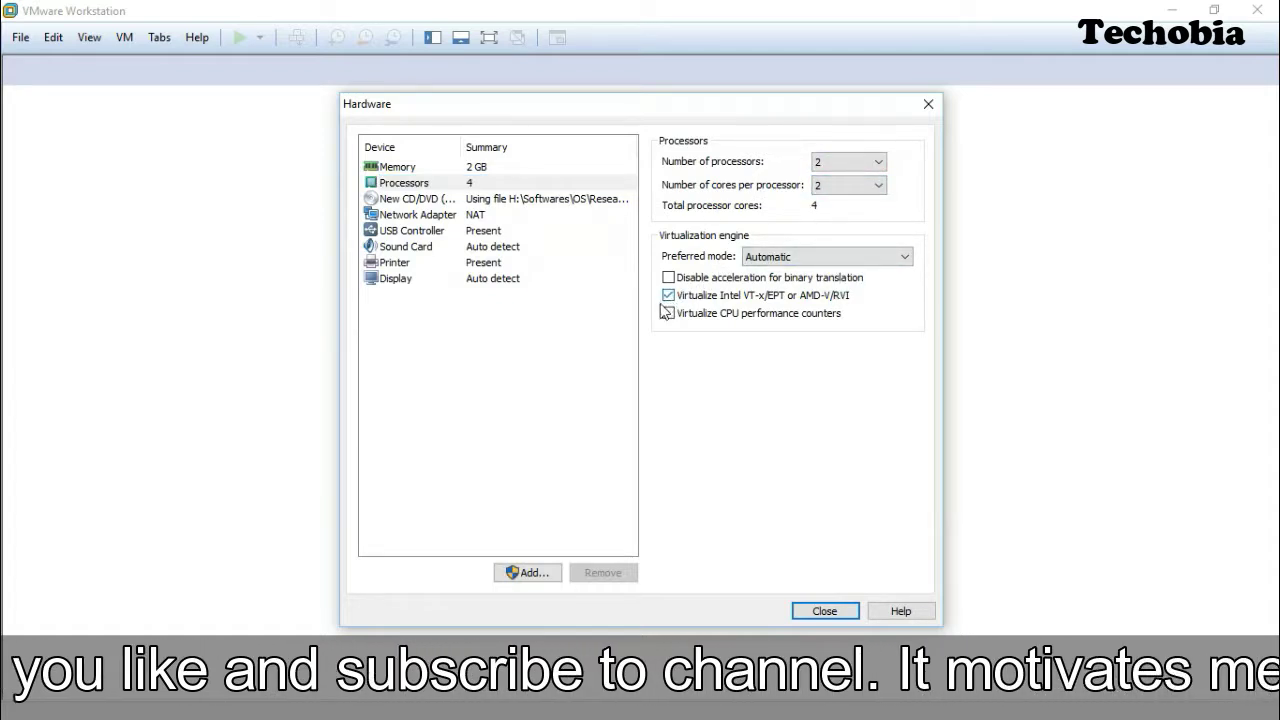
click(405, 199)
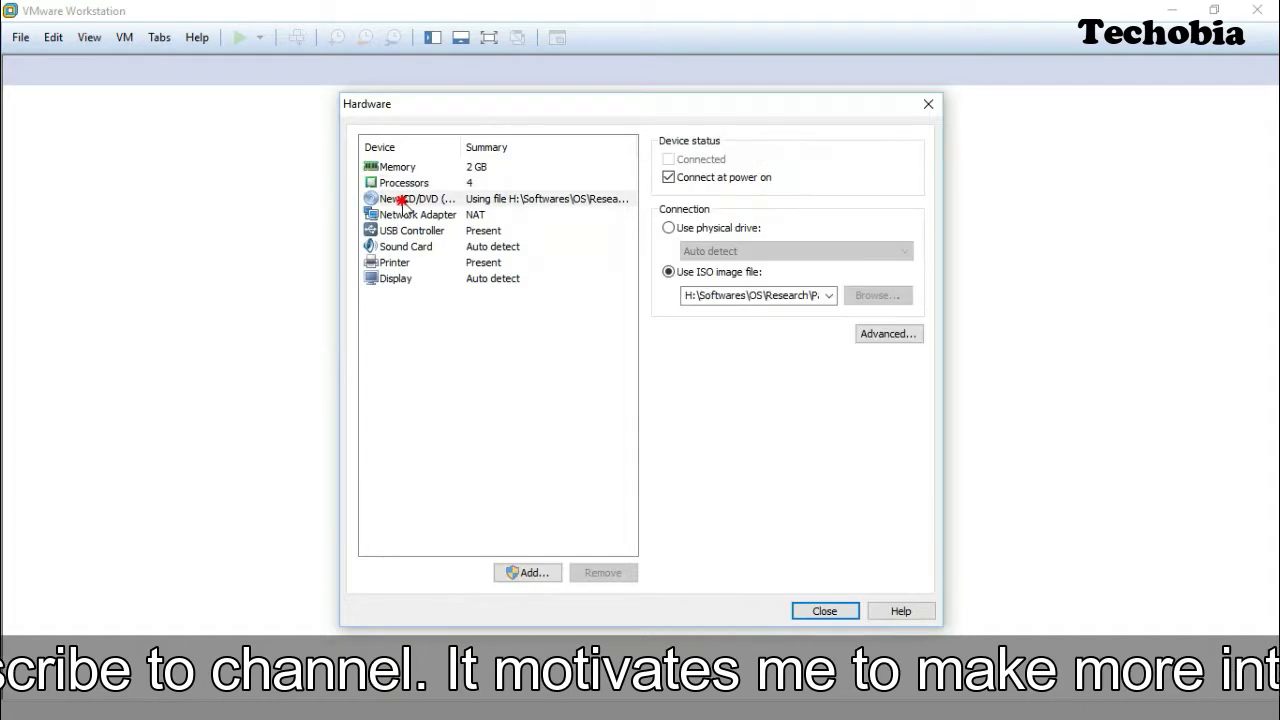
click(416, 217)
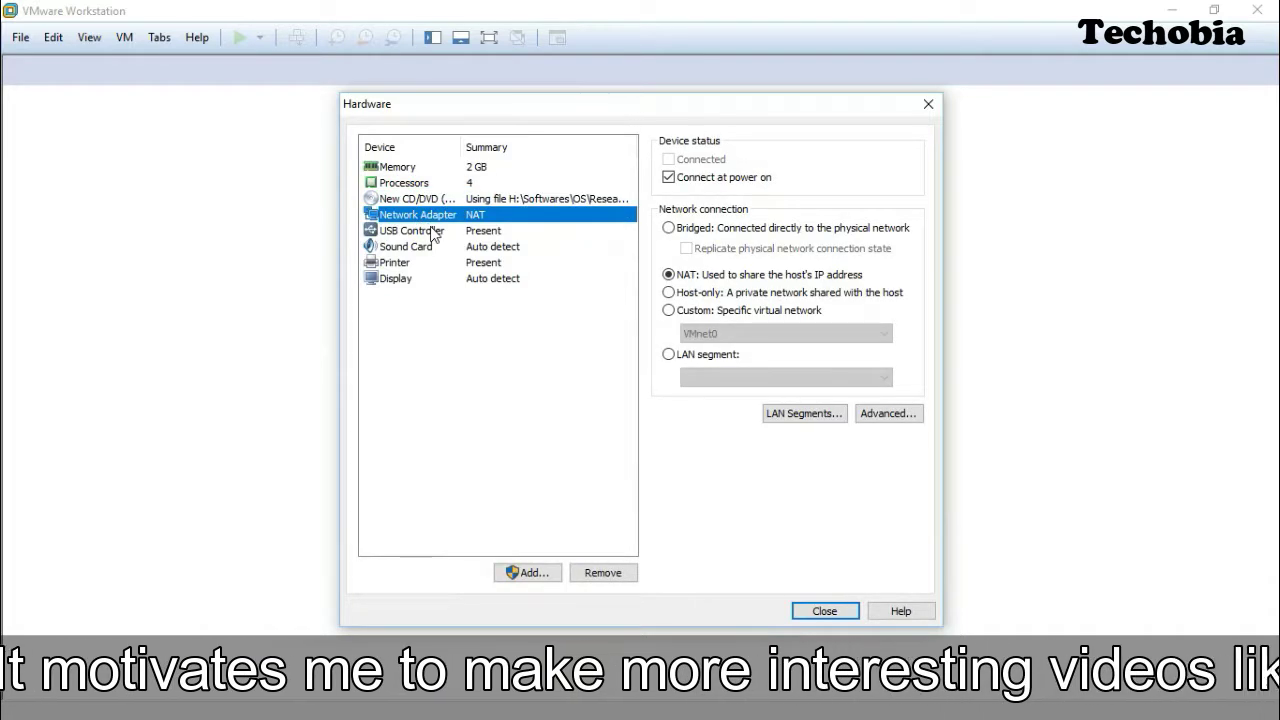
Switch the network adapter to Bridged, replicating the physical network connection state.
click(669, 228)
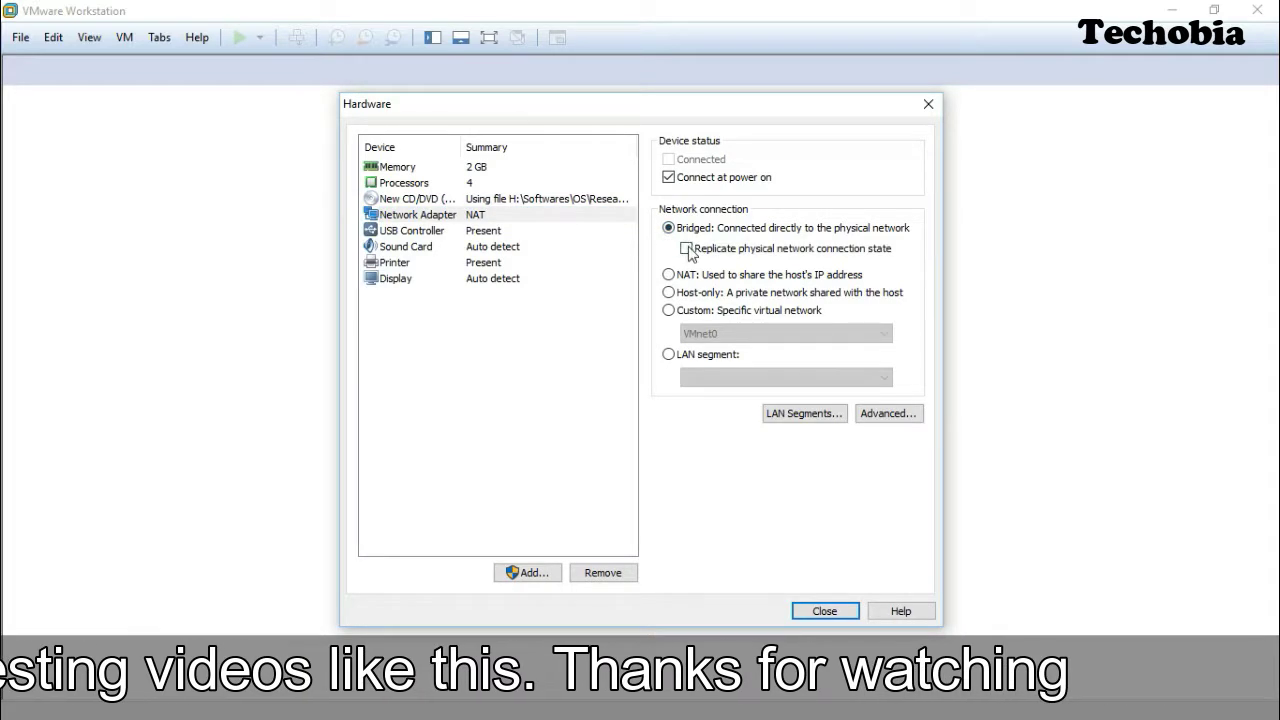
click(686, 248)
click(470, 231)
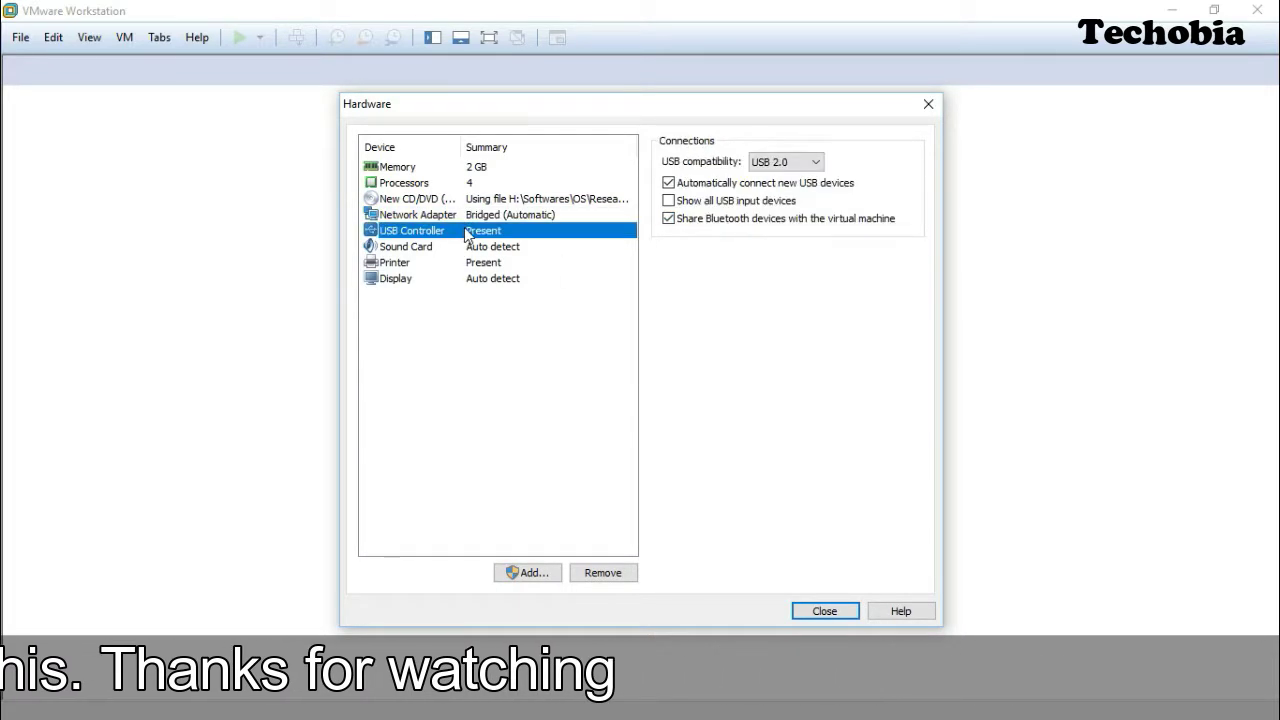
click(447, 250)
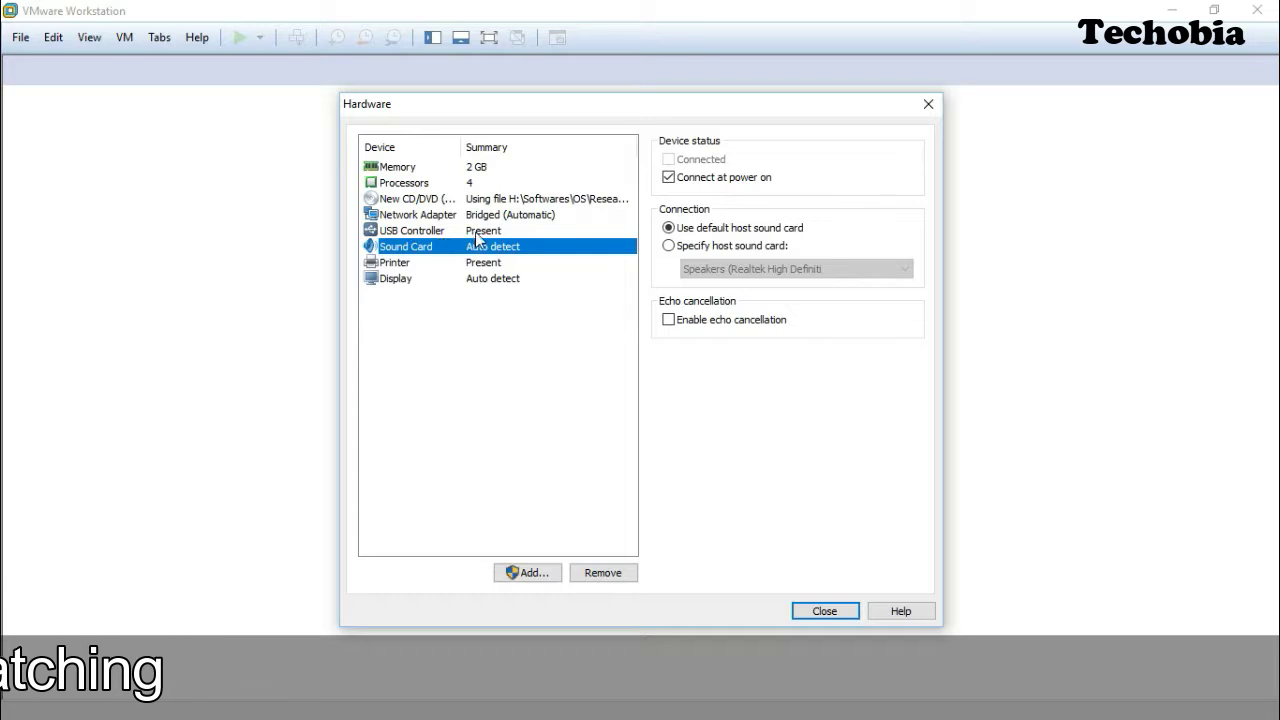
Set USB compatibility to USB 3.0 and finish creating the Parrot virtual machine.
click(477, 232)
click(801, 163)
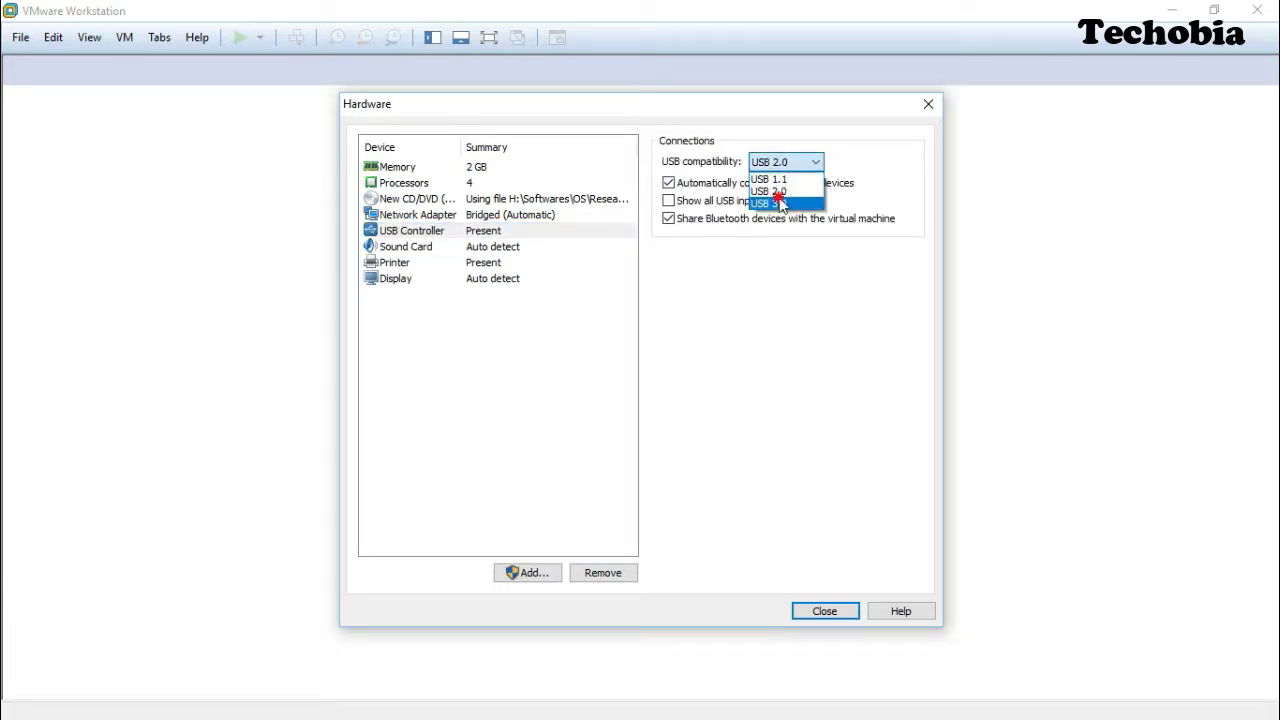
click(781, 204)
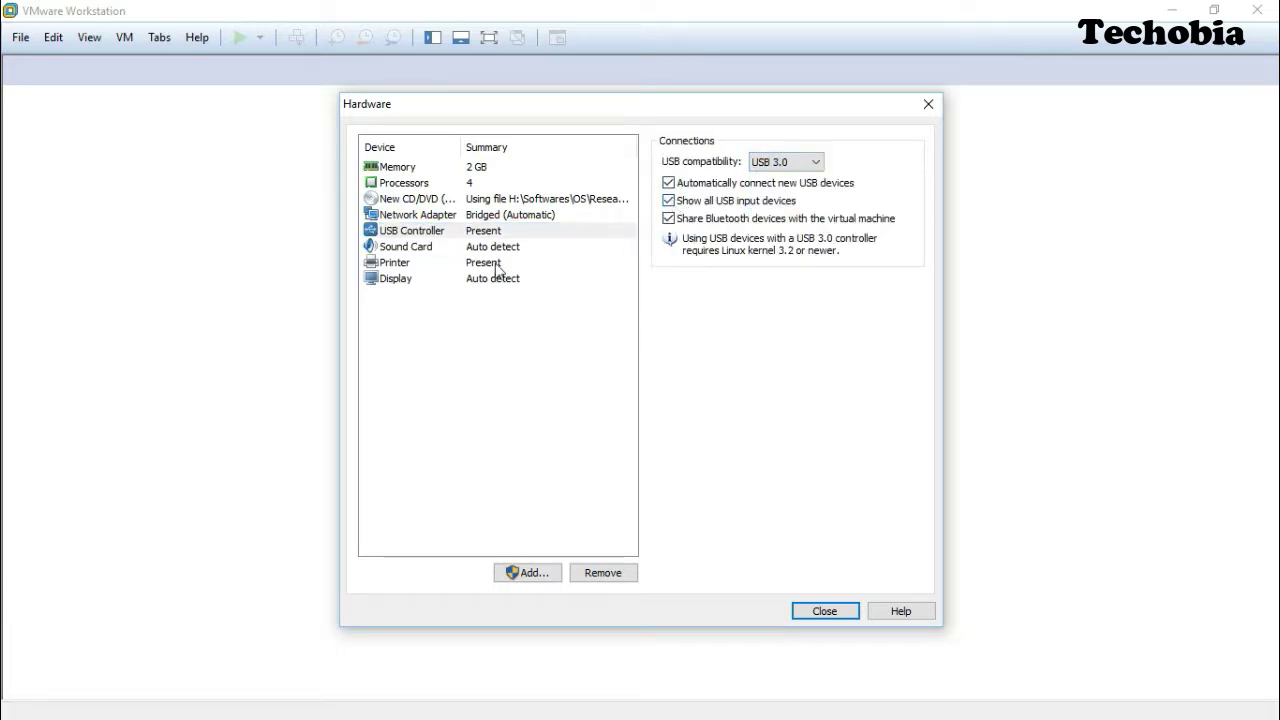
click(435, 280)
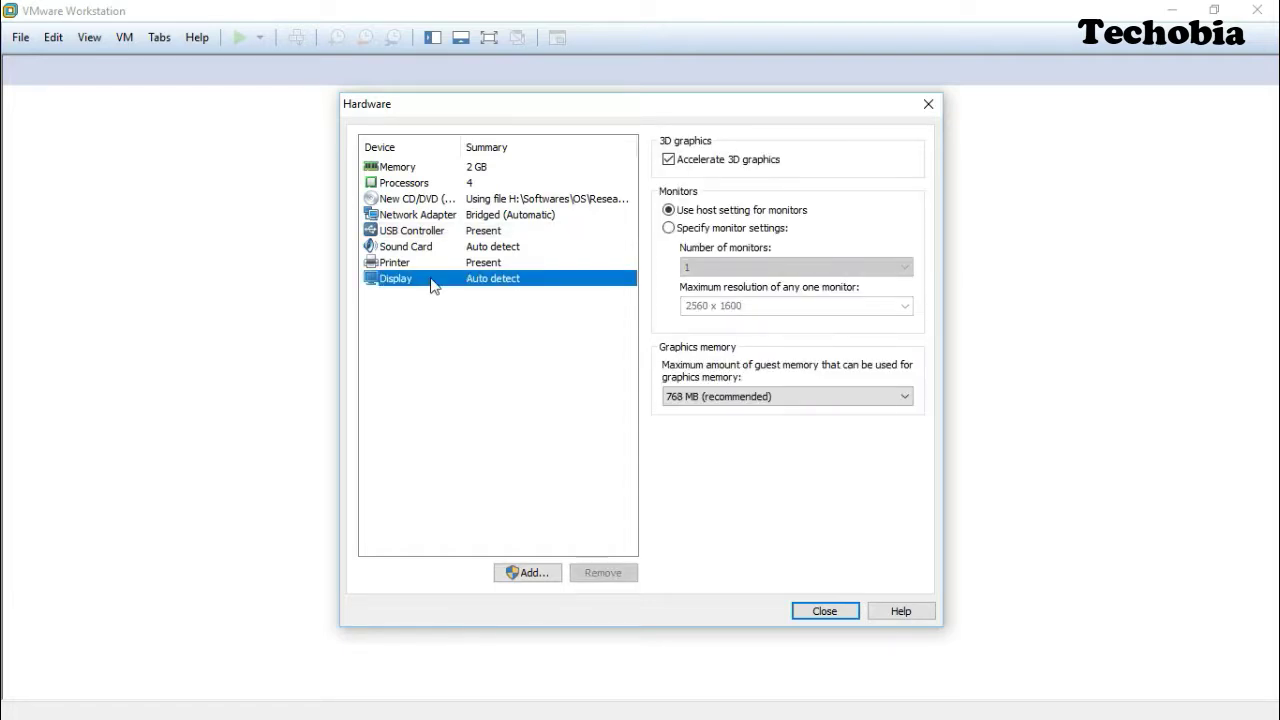
click(825, 611)
click(723, 530)
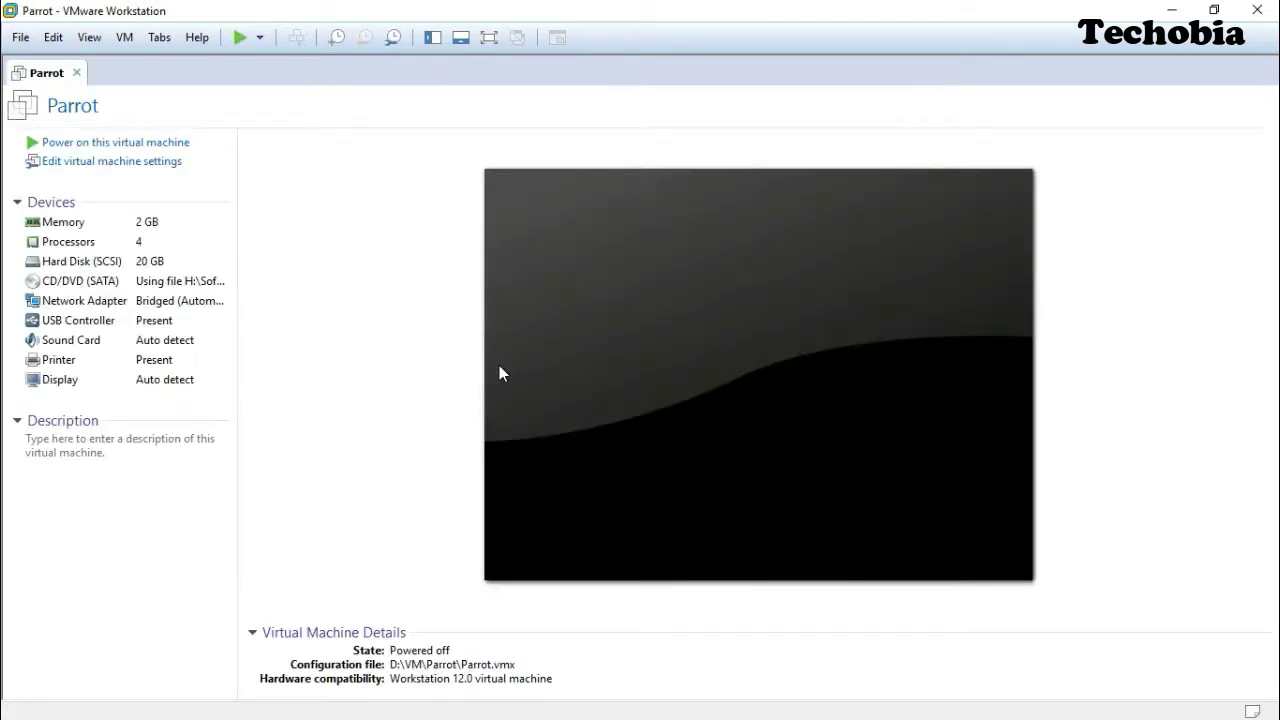
Power on the Parrot VM and dismiss the virtual printing warning.
click(132, 144)
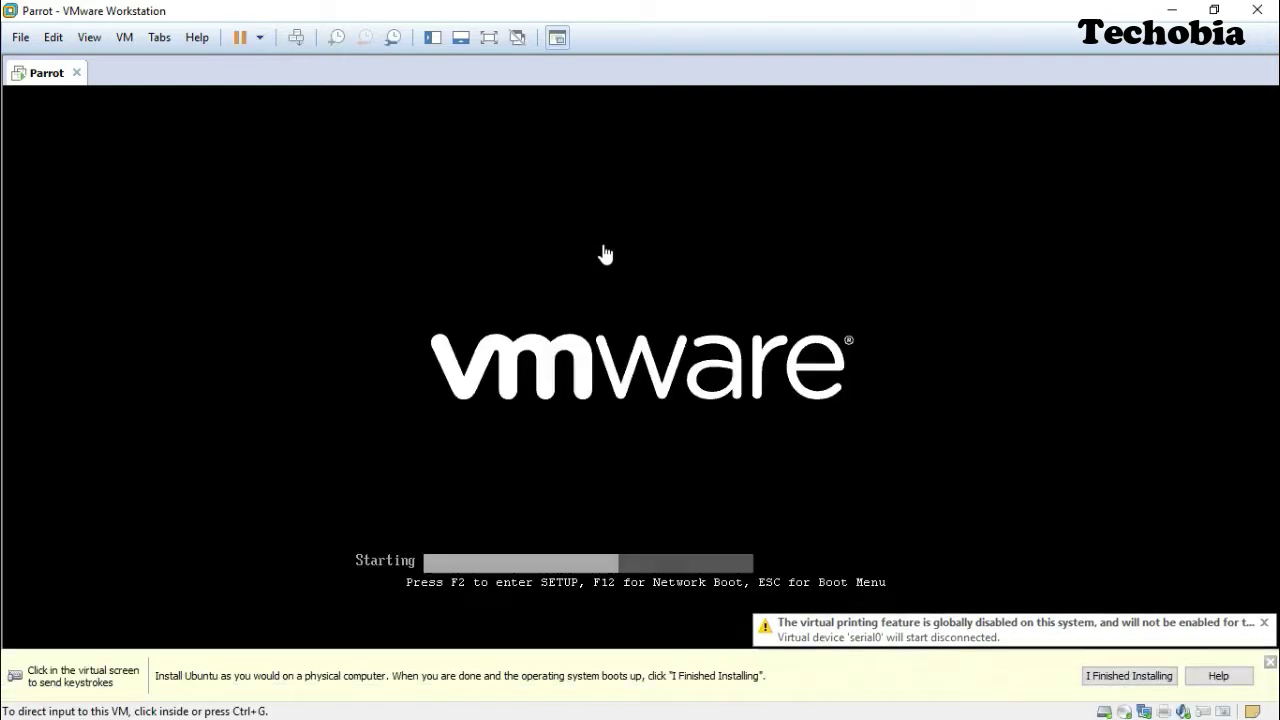
click(1270, 662)
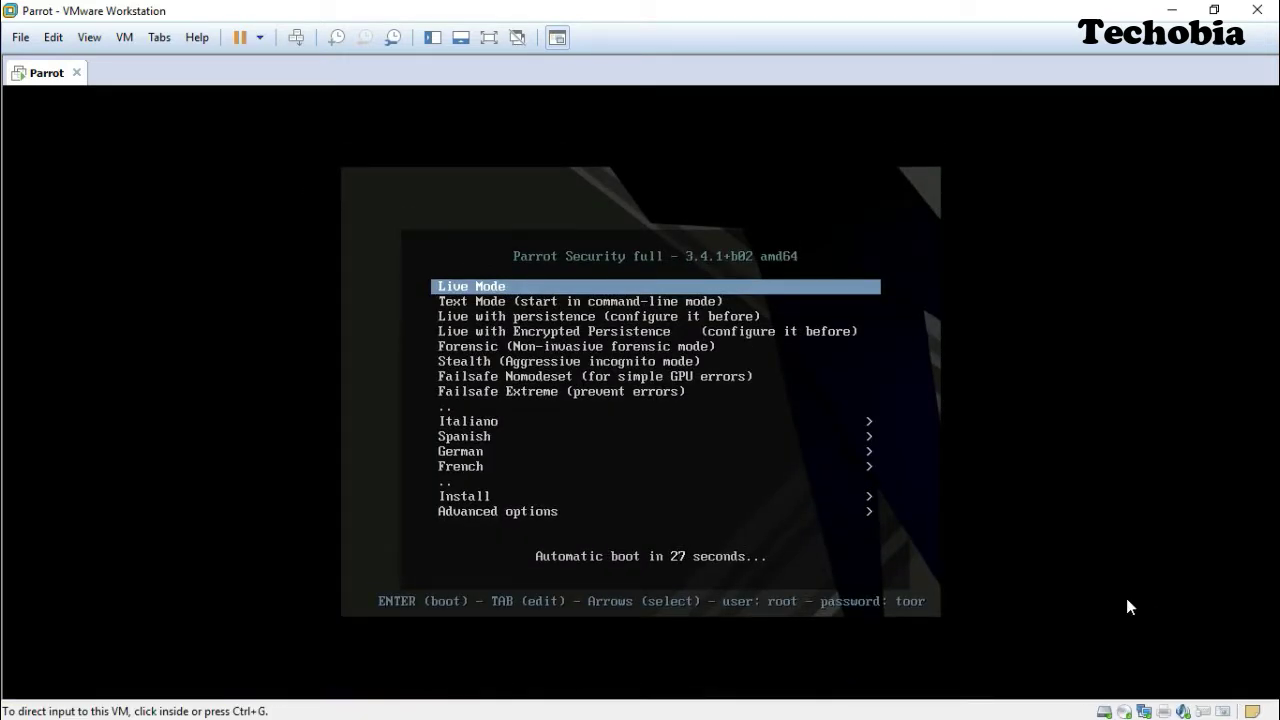
click(1126, 598)
Select Live Mode in the Parrot boot menu and boot it.
key(Down)
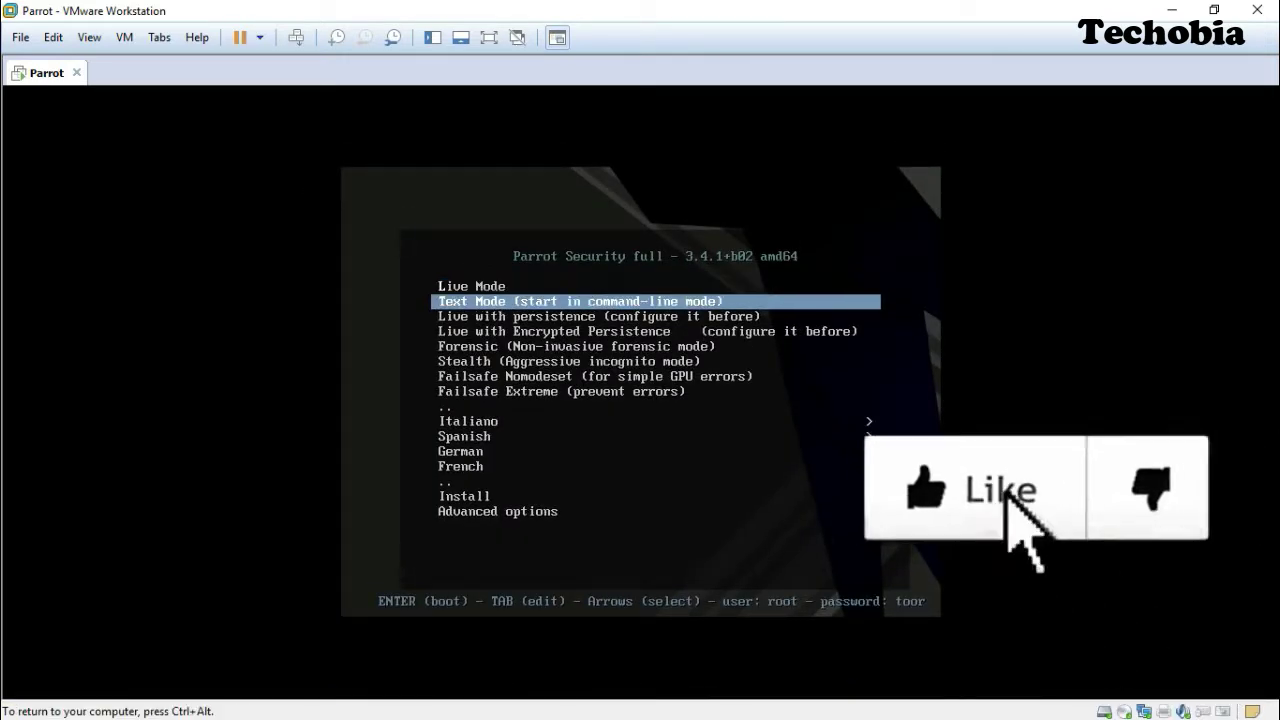
key(Down)
key(Up)
key(Up)
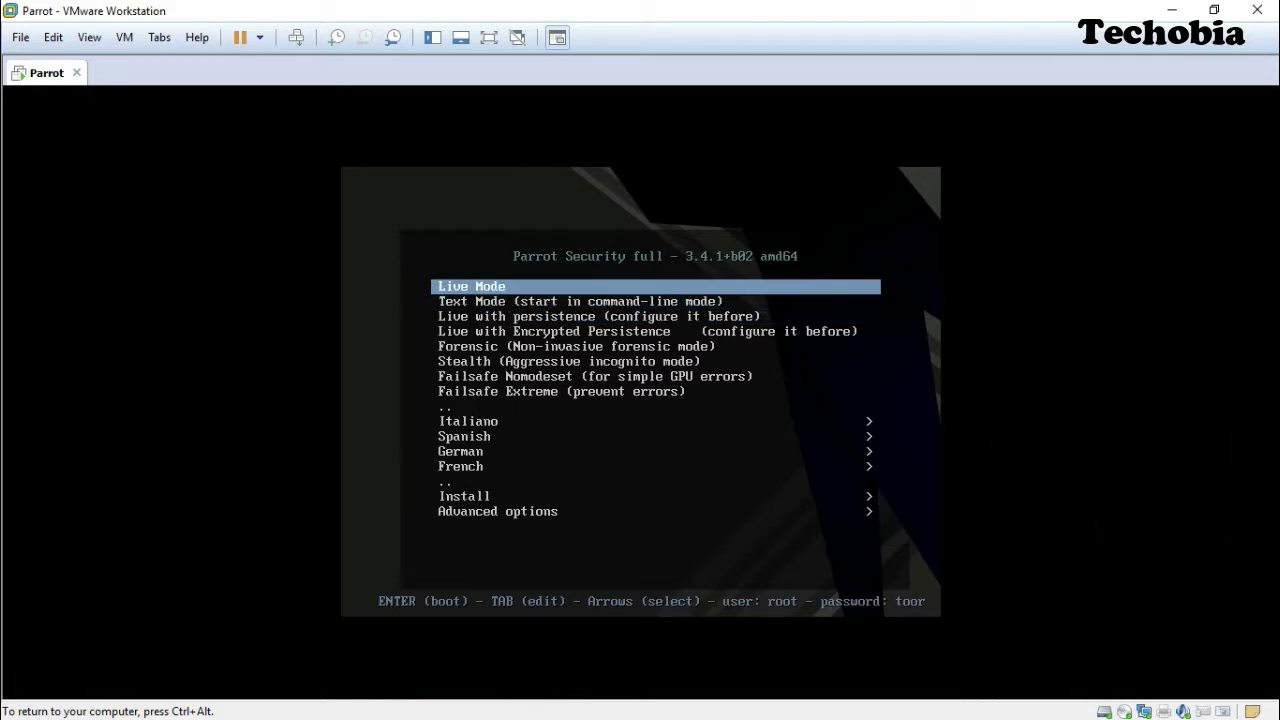
key(Down)
key(Down)
key(Down)
key(Down)
key(Down)
key(Down)
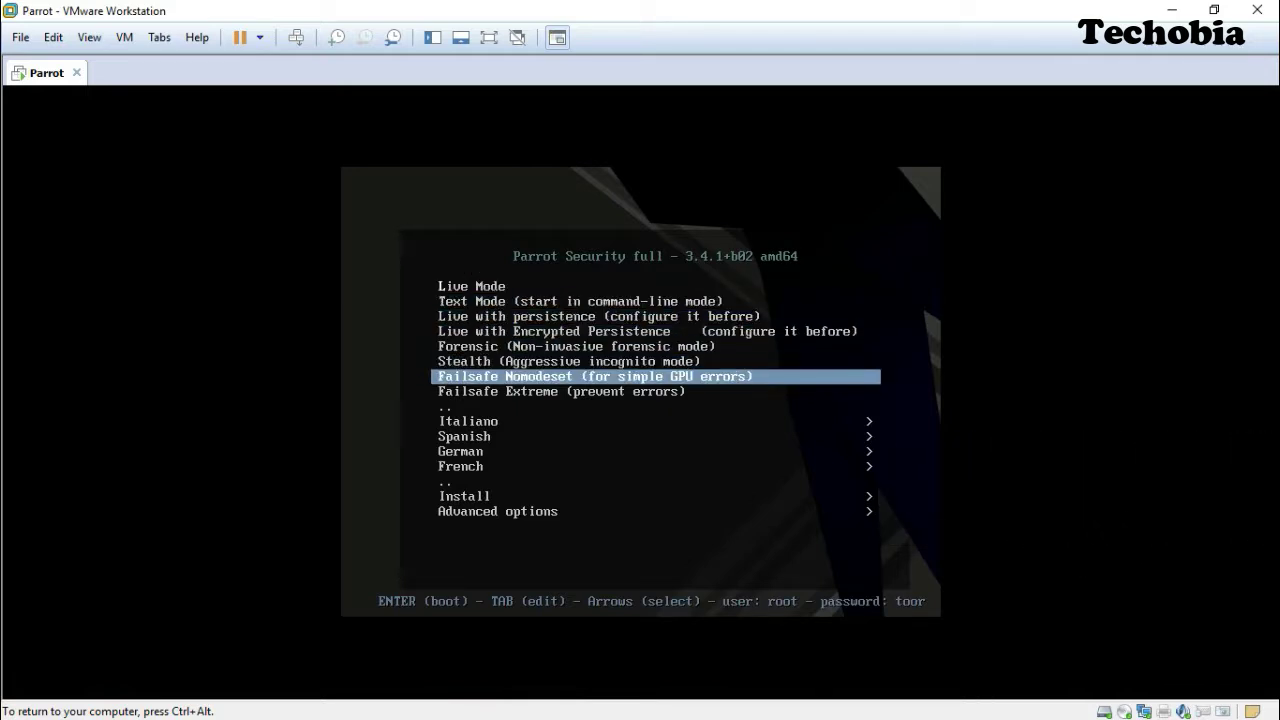
key(Down)
key(Down)
key(Down)
key(Down)
key(Down)
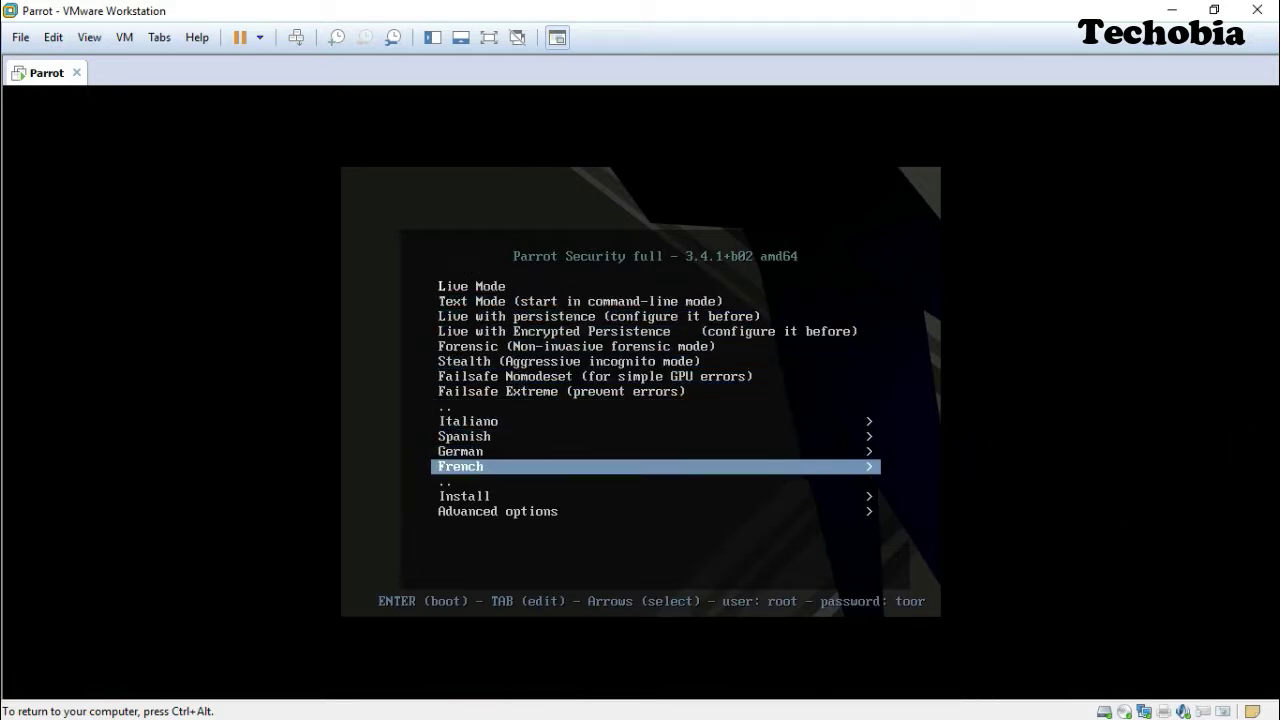
key(Down)
key(Down)
key(Up)
key(Up)
key(Up)
key(Up)
key(Up)
key(Up)
key(Up)
key(Up)
key(Up)
key(Up)
key(Up)
key(Up)
key(Up)
key(Up)
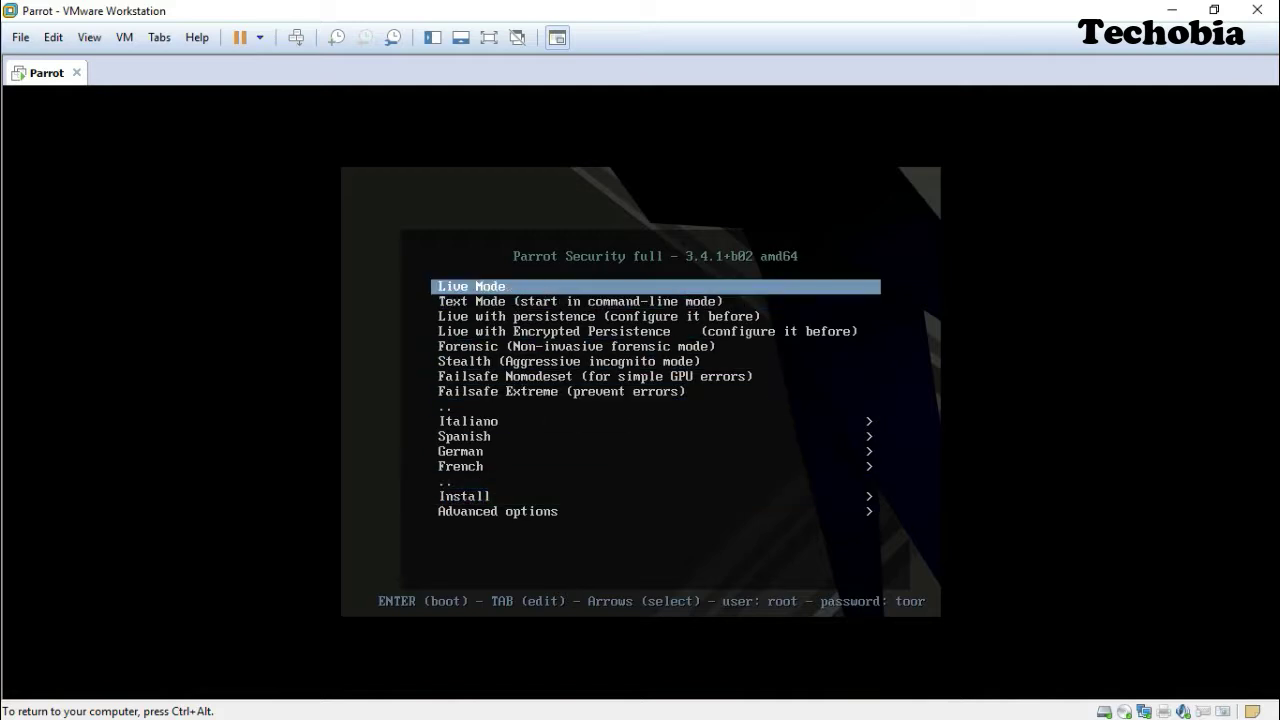
key(Down)
key(Down)
key(Down)
key(Down)
key(Down)
key(Down)
key(Down)
key(Down)
key(Down)
key(Down)
key(Down)
key(Down)
key(Down)
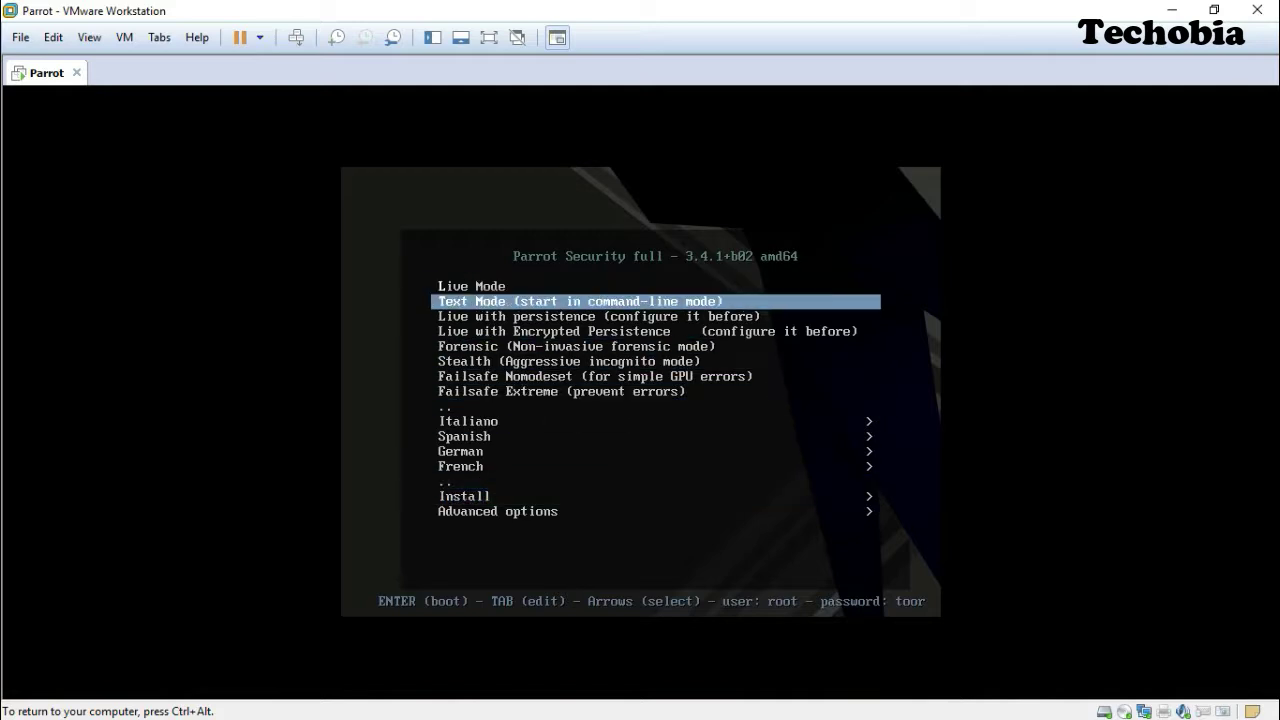
key(Up)
key(Up)
key(Up)
key(Up)
key(Up)
key(Up)
key(Up)
key(Up)
key(Up)
key(Up)
key(Up)
key(Up)
key(Up)
key(Up)
key(Up)
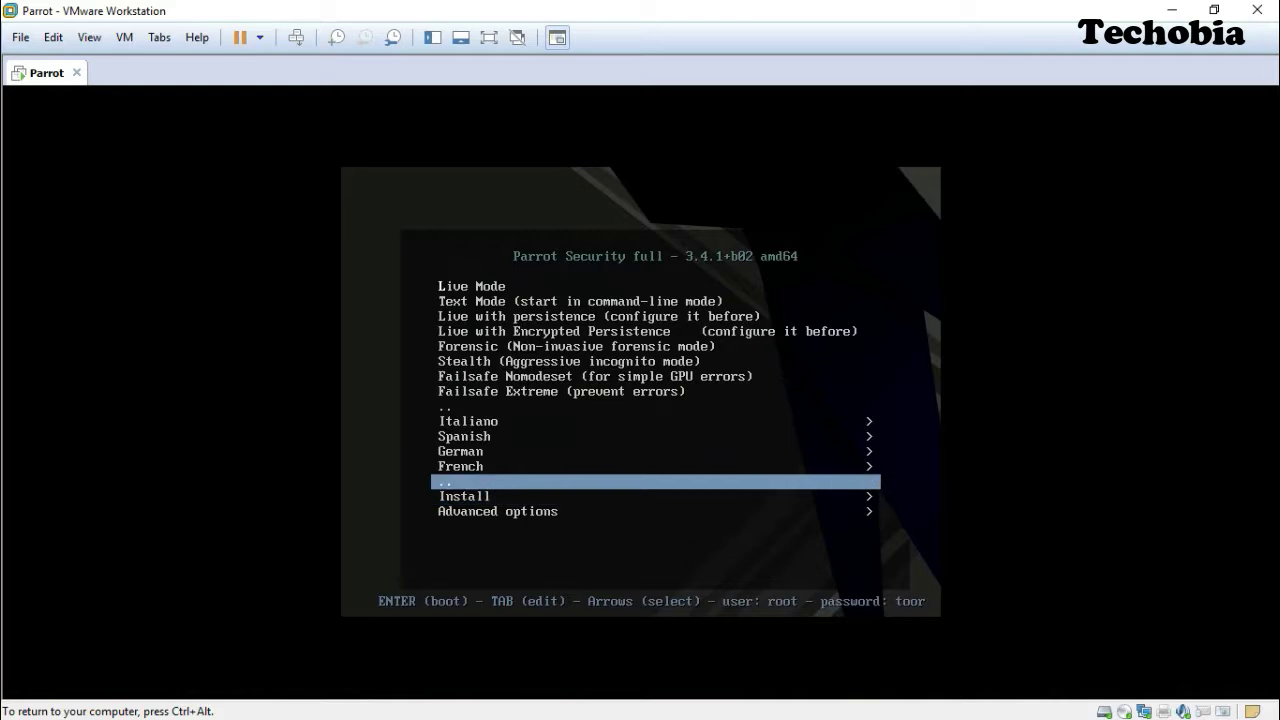
key(Return)
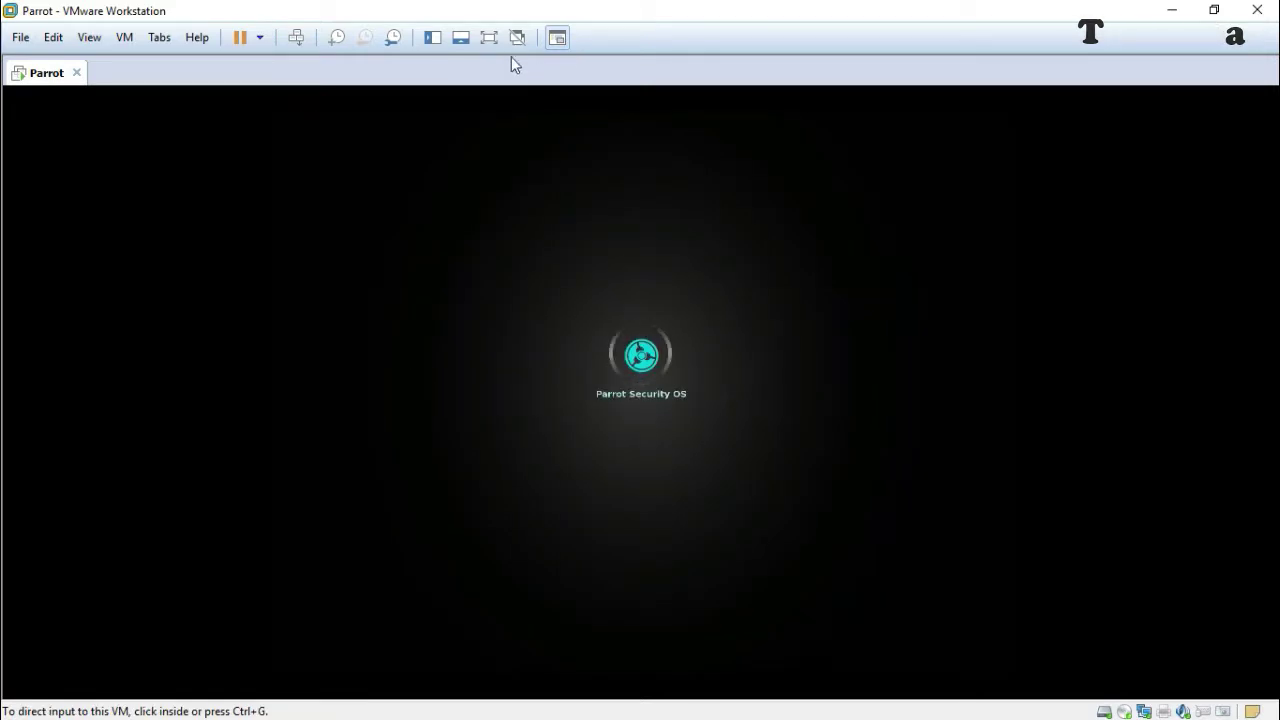
Switch the Parrot VM to full screen while the live desktop loads.
click(489, 37)
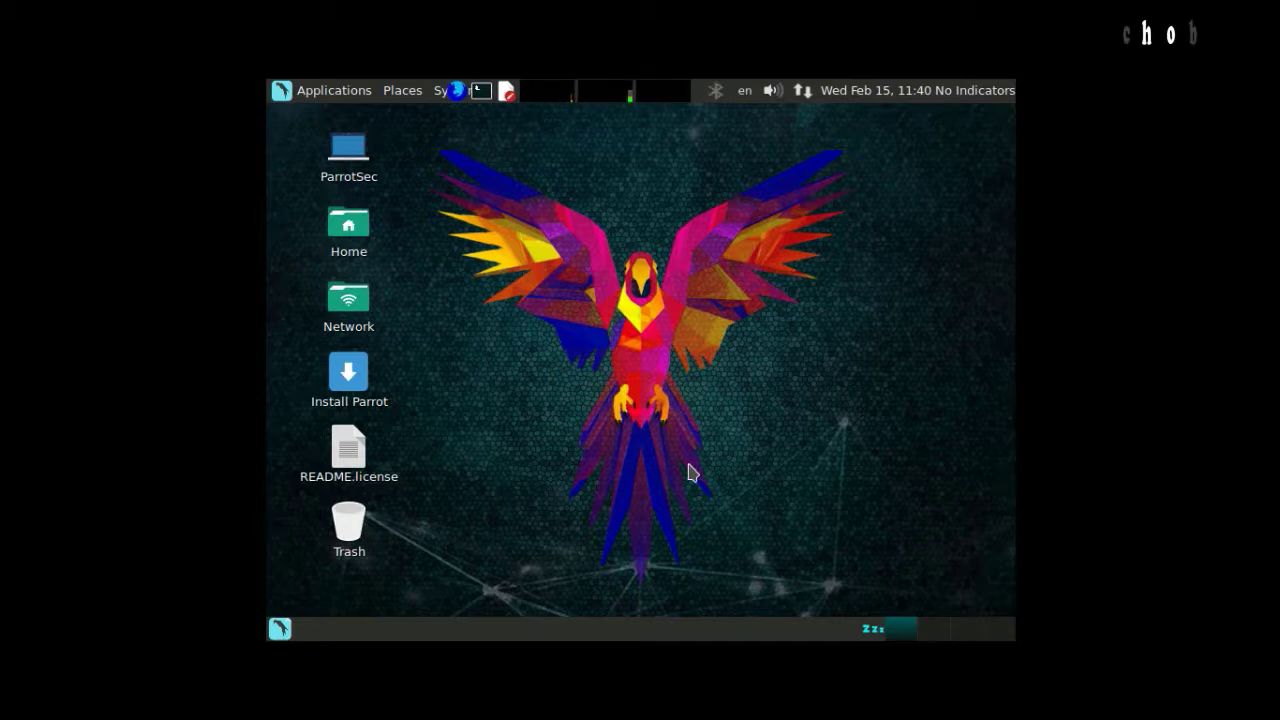
Browse the categories in the Parrot live desktop's Applications menu.
click(334, 90)
click(618, 289)
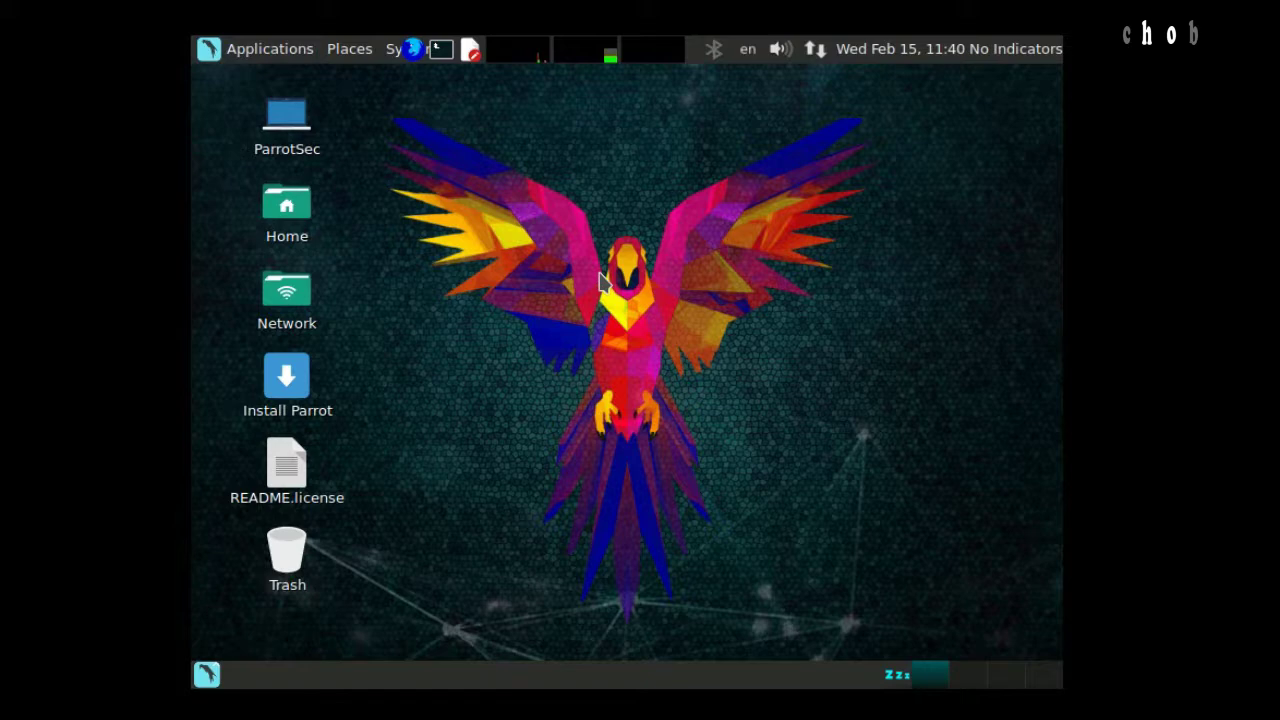
click(260, 50)
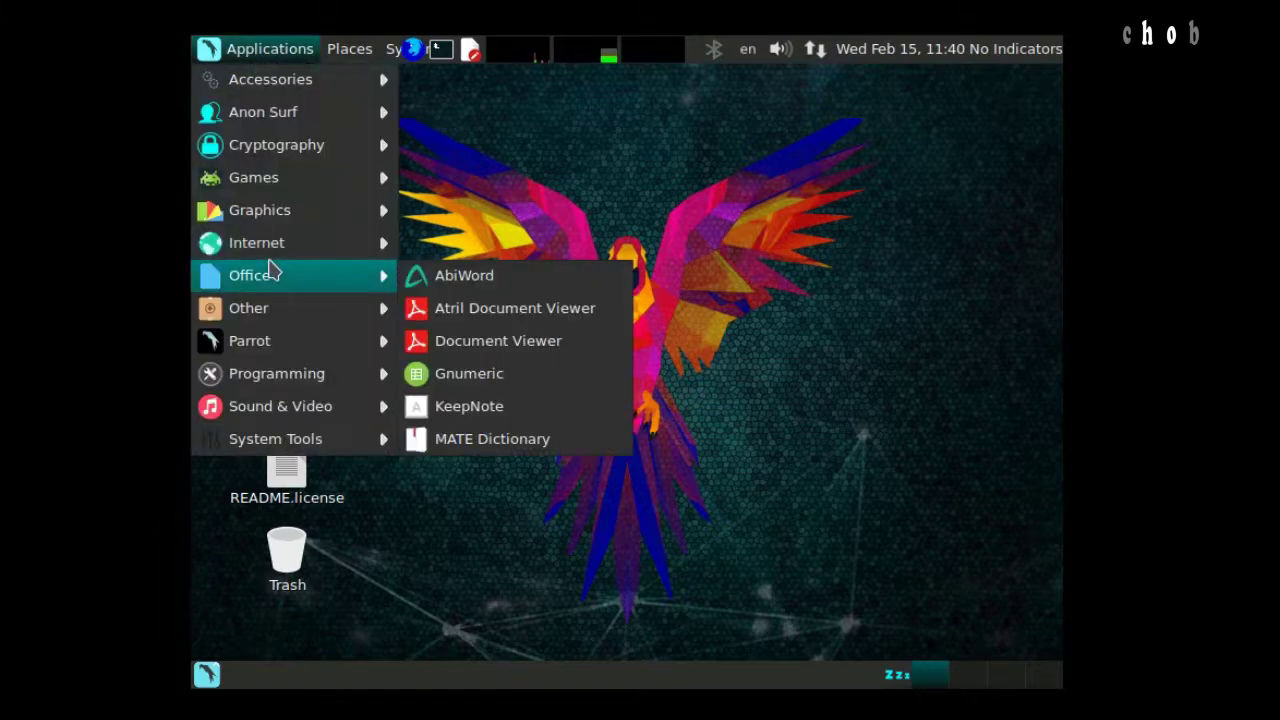
click(666, 209)
right_click(666, 209)
click(409, 391)
click(245, 50)
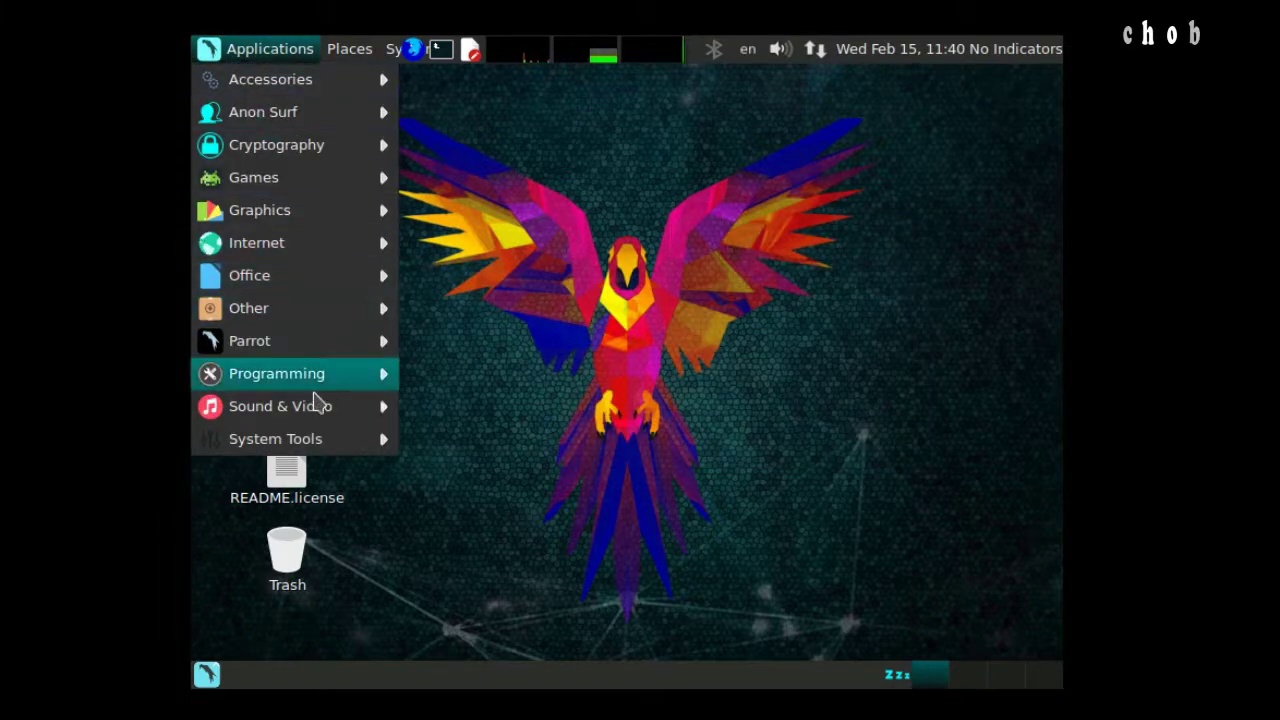
mouse_move(290, 438)
scroll(520, 475, down, 3)
mouse_move(349, 86)
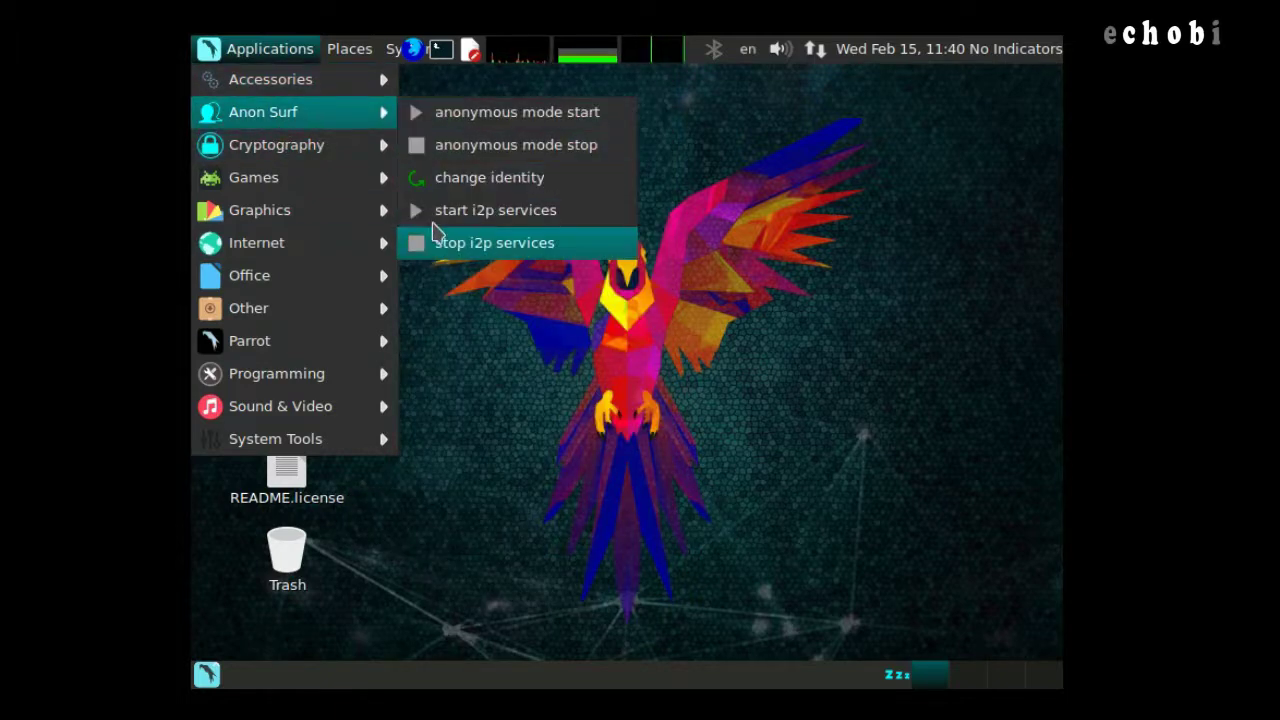
Launch the Install Parrot installer from the live desktop.
mouse_move(285, 192)
click(837, 240)
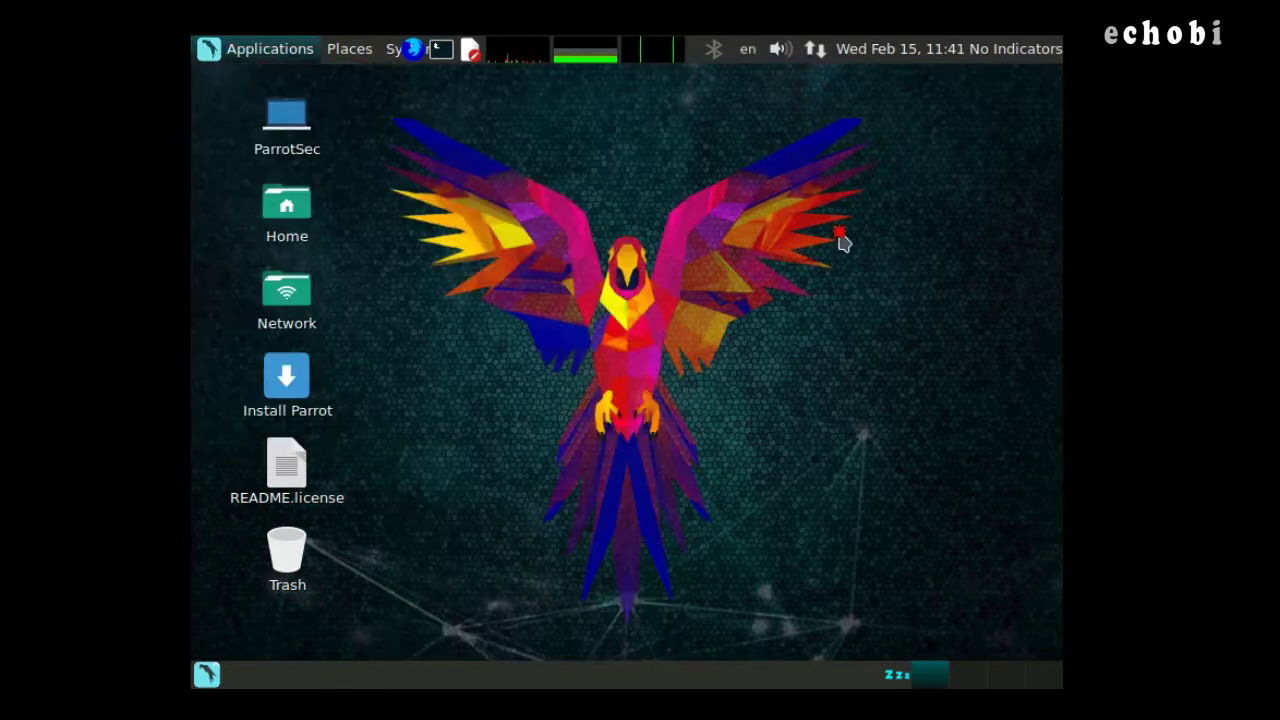
click(303, 384)
double_click(362, 377)
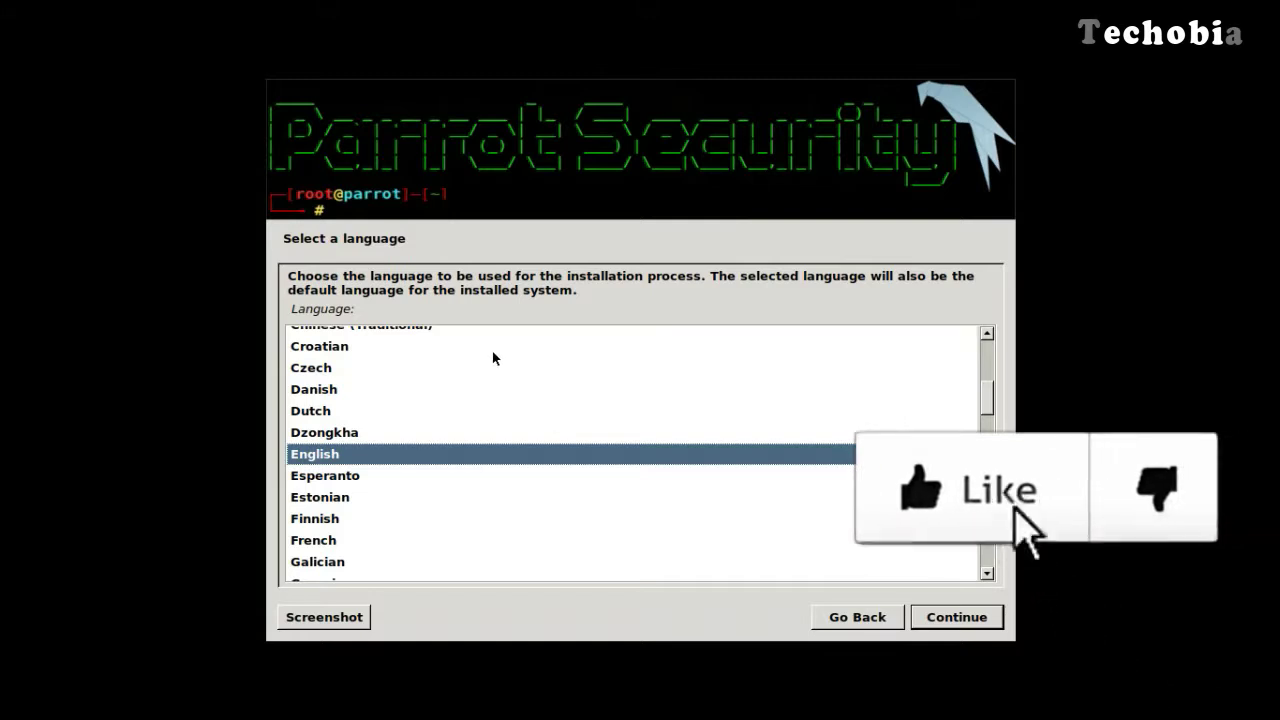
Accept English, United States, the American English keyboard, and a blank domain name.
click(964, 620)
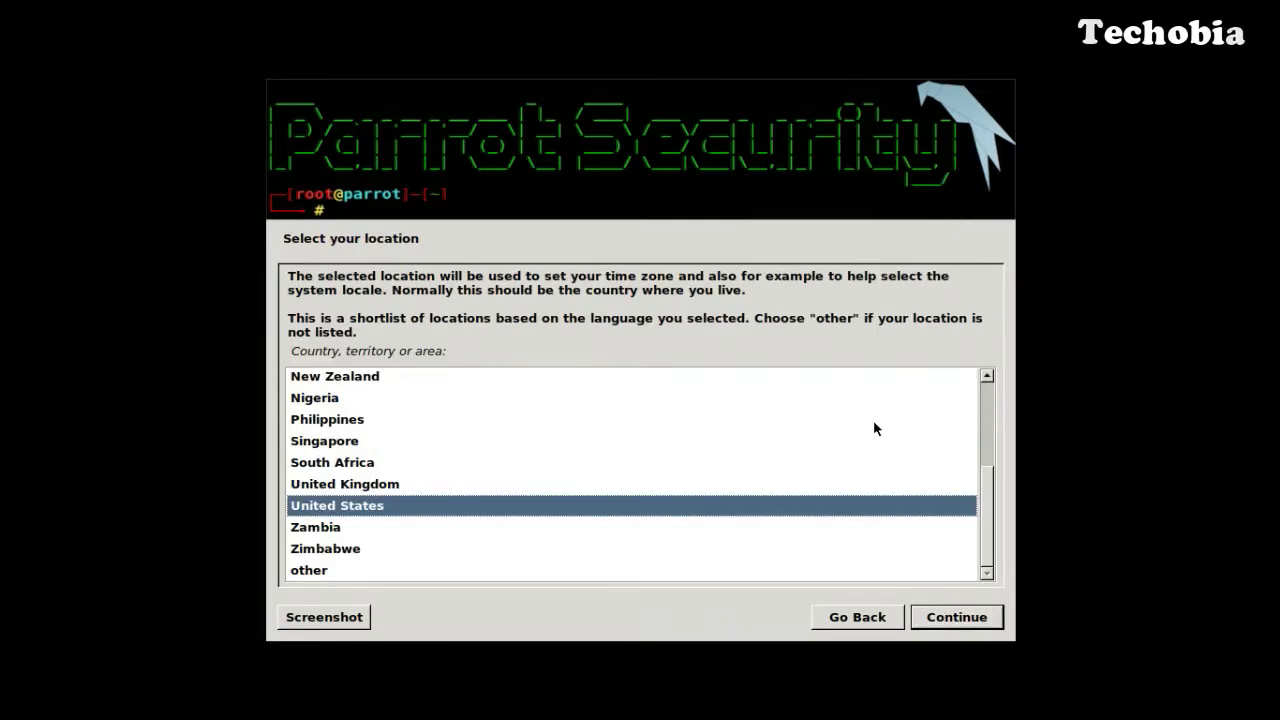
click(956, 620)
click(955, 619)
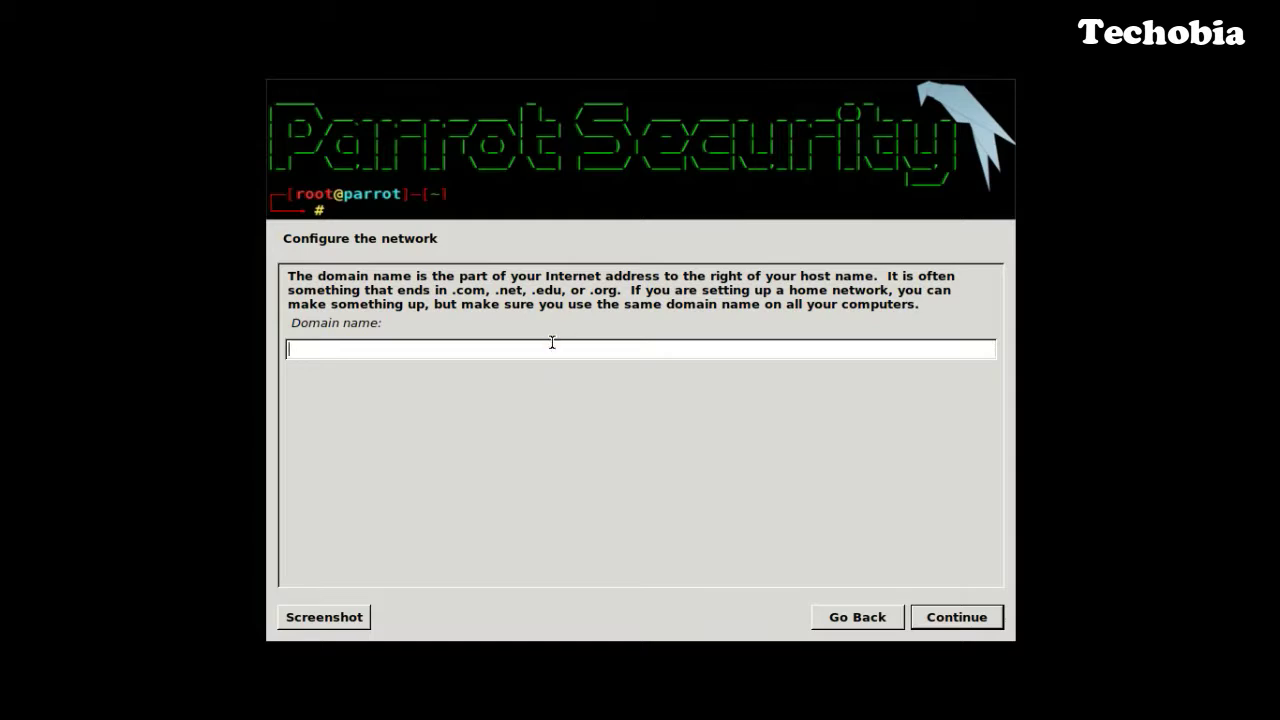
click(920, 621)
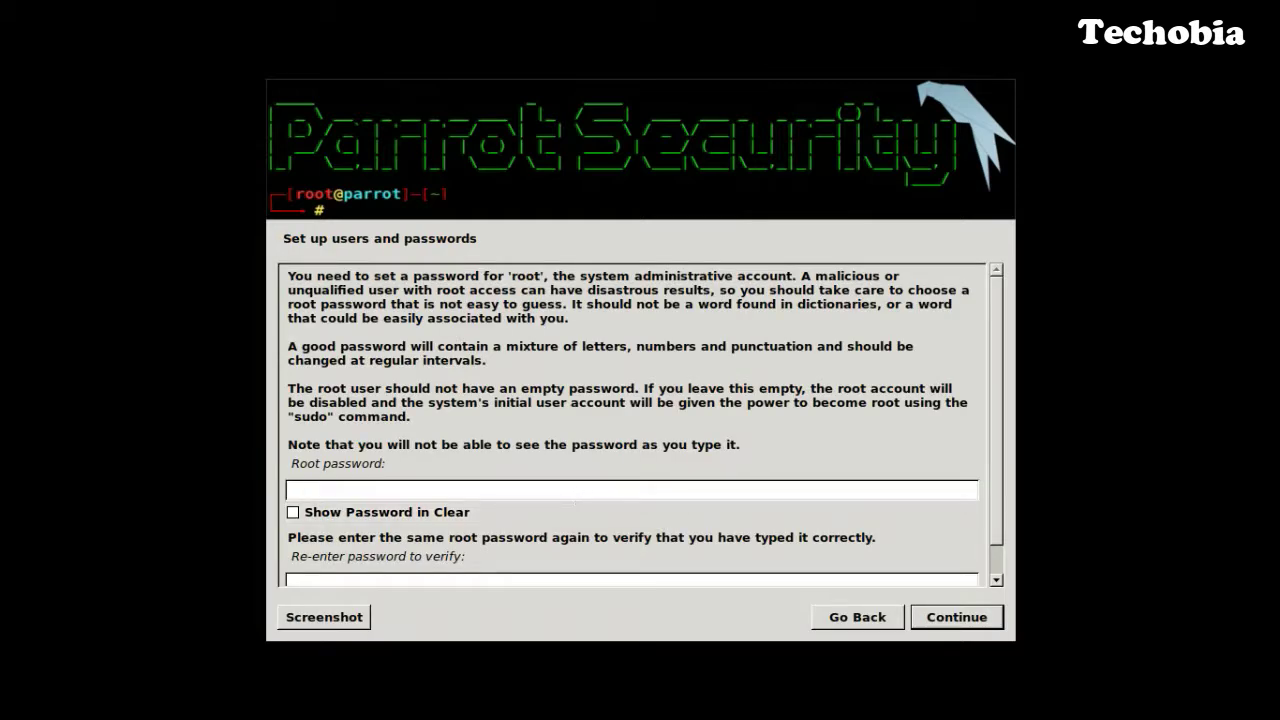
Enter and confirm the root password.
scroll(531, 575, down, 1)
click(354, 552)
text(●●●●●●)
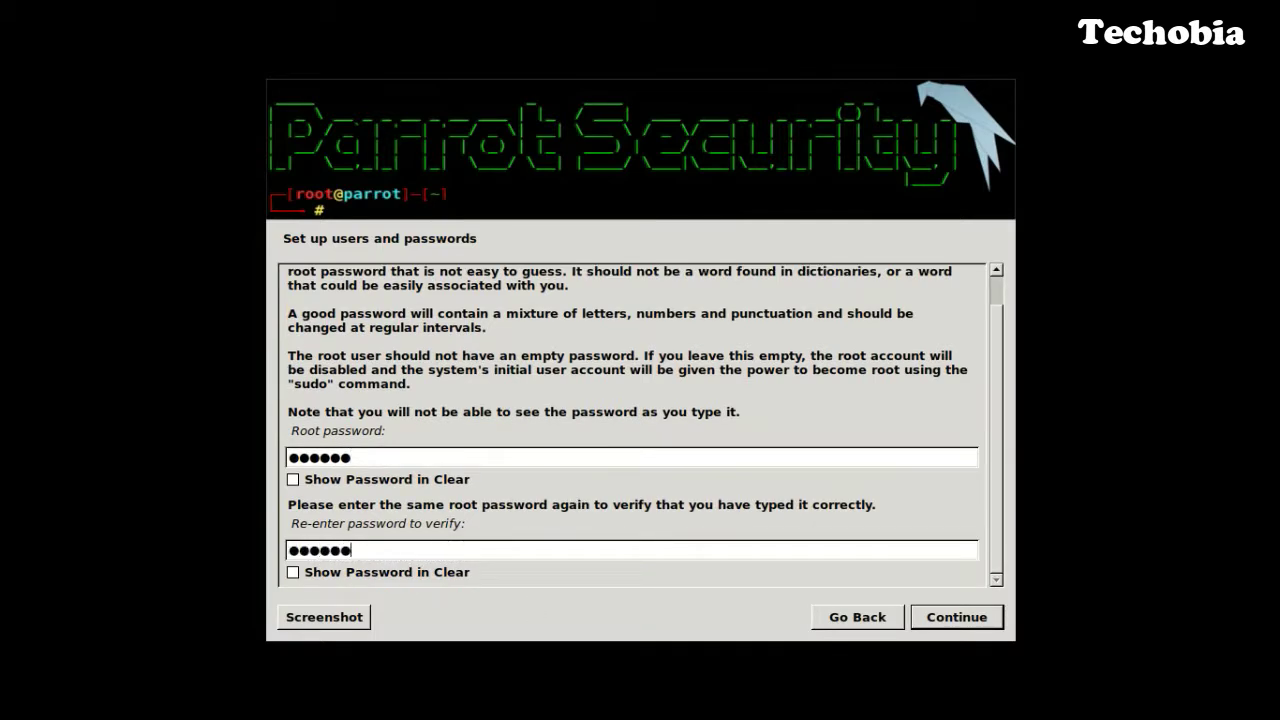
click(960, 621)
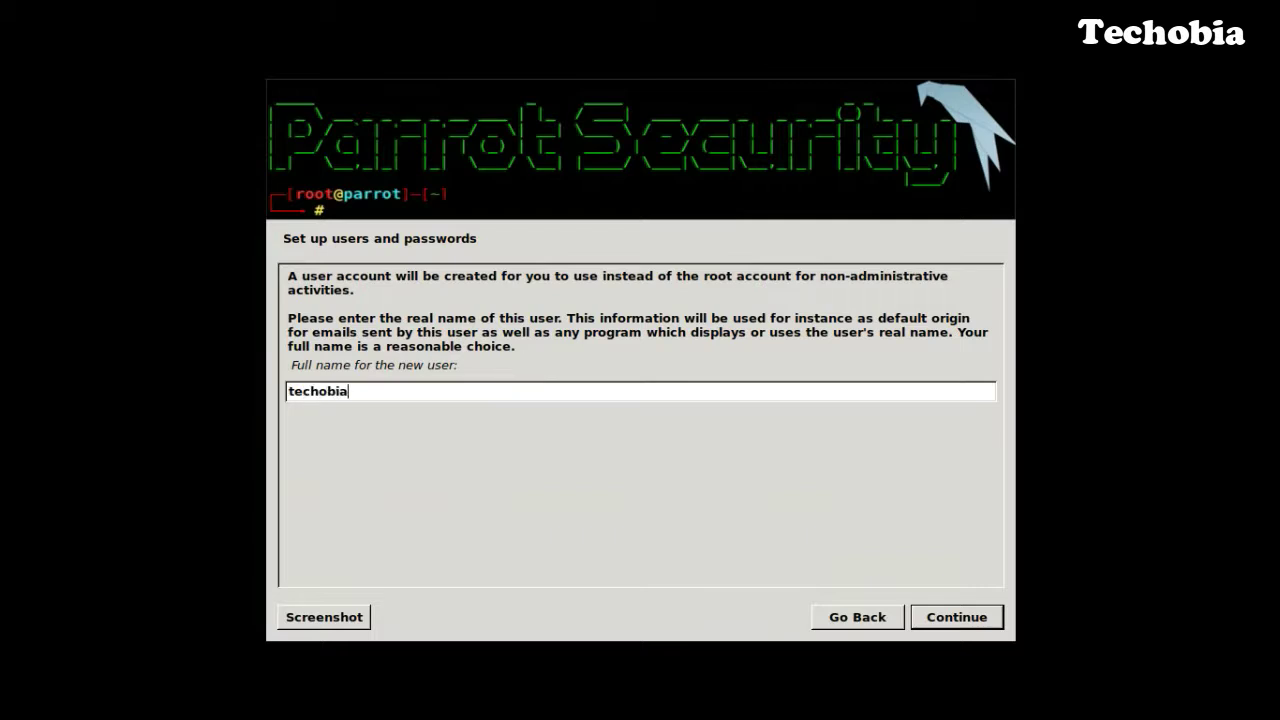
Create the user account with the suggested username and its password, and keep Eastern time.
click(955, 616)
click(945, 616)
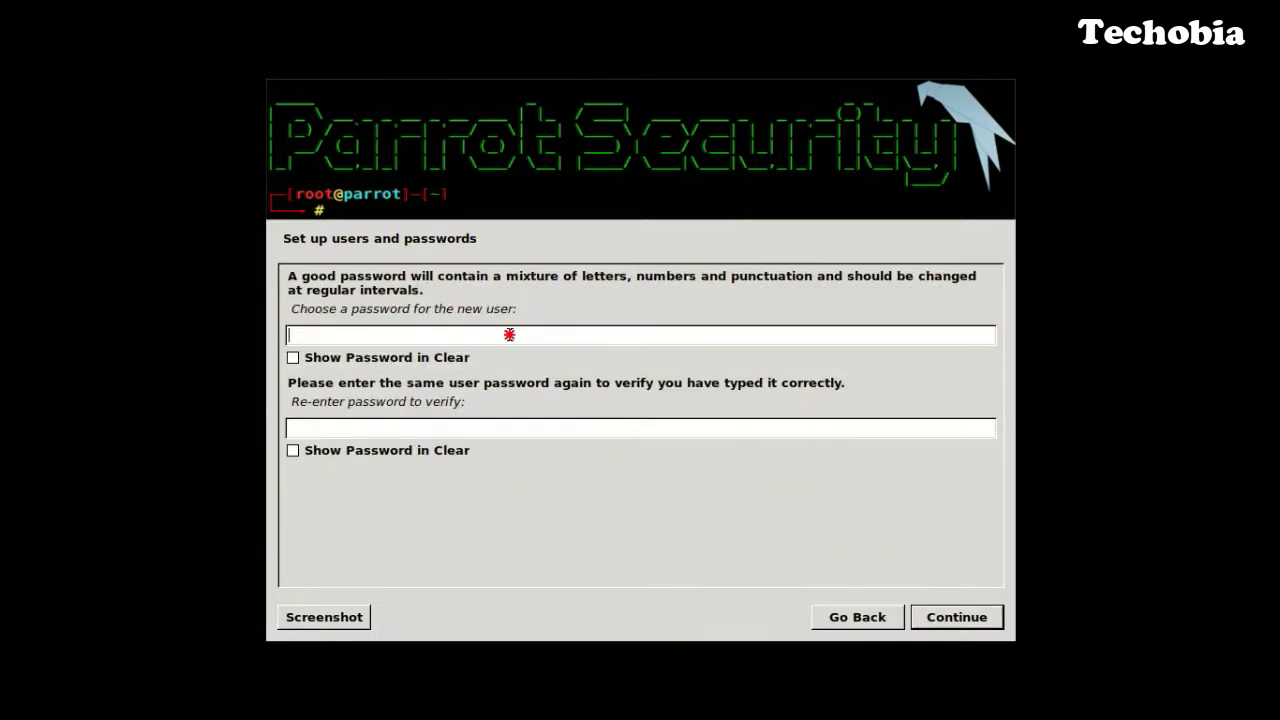
text(●)
click(469, 431)
text(●)
click(920, 620)
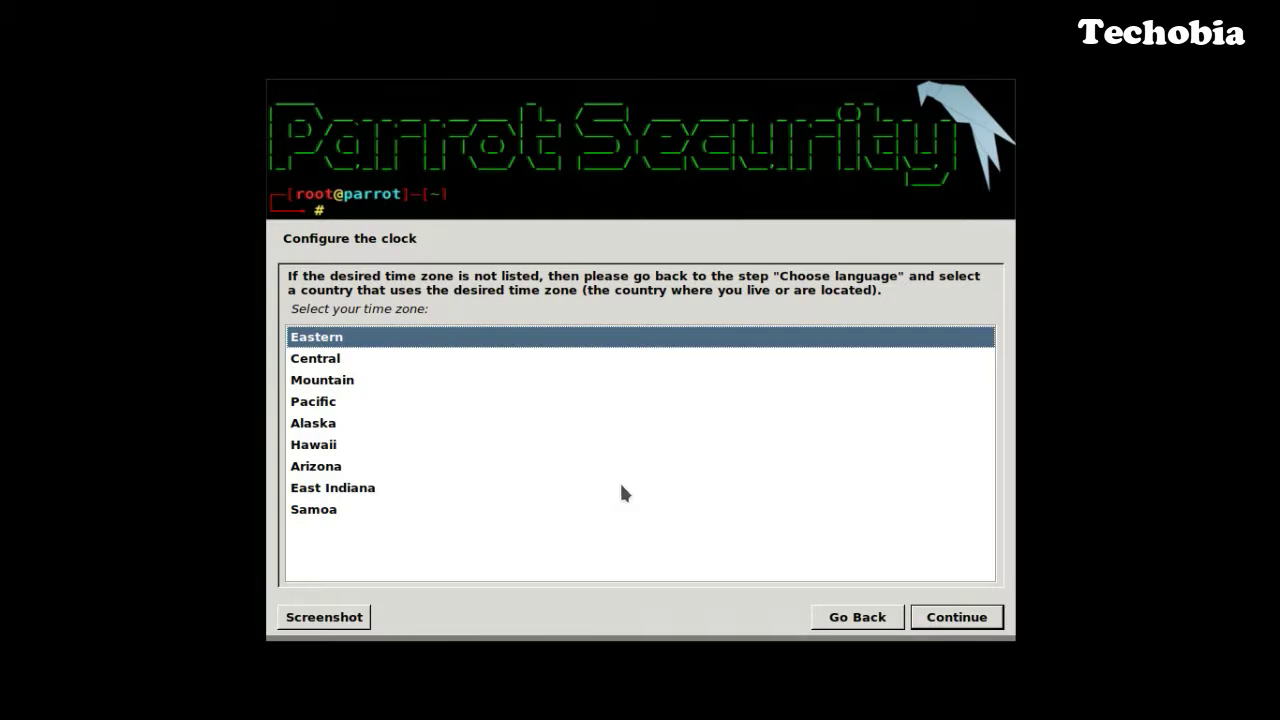
click(963, 626)
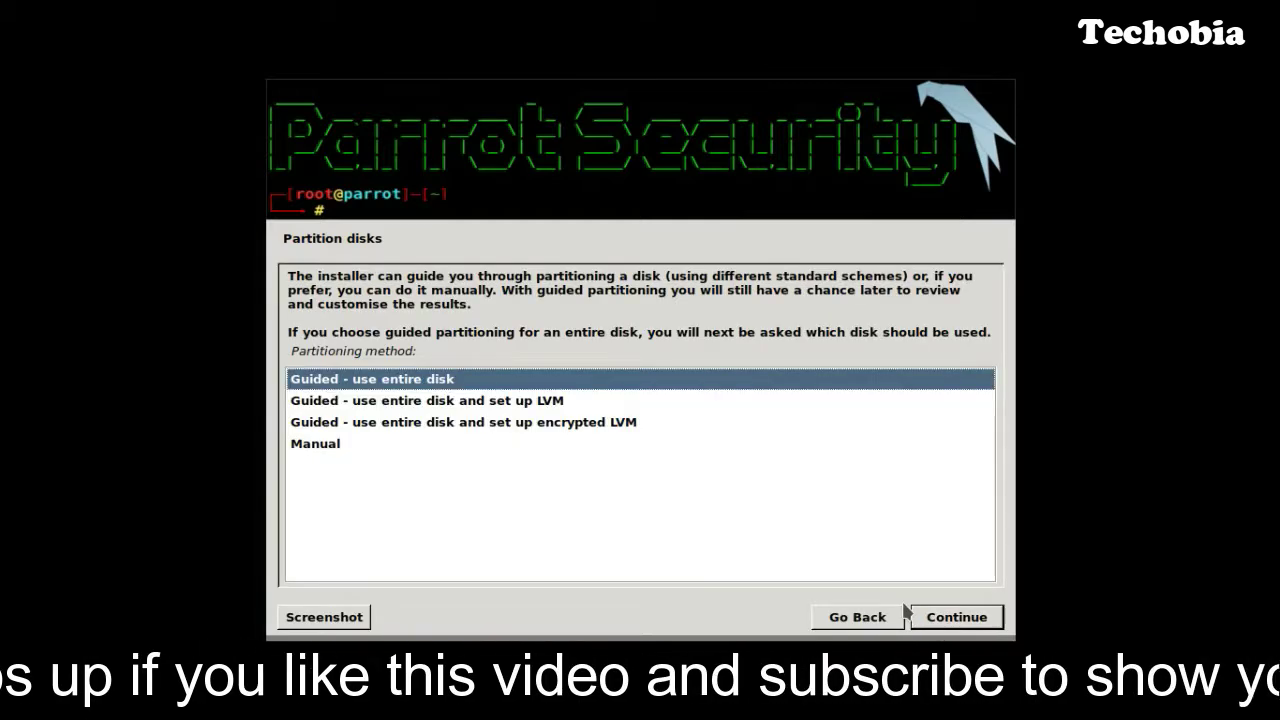
Use guided partitioning of the 21.5 GB disk with all files in one partition, then write the changes.
click(966, 626)
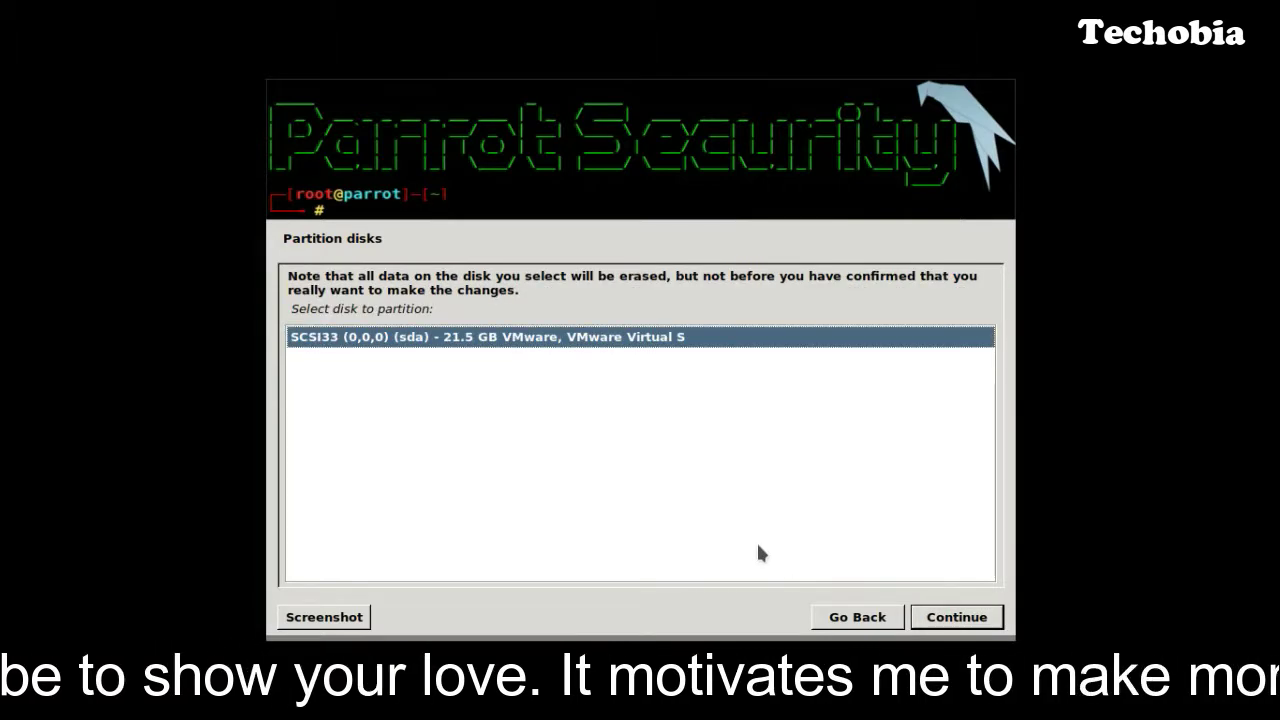
click(946, 618)
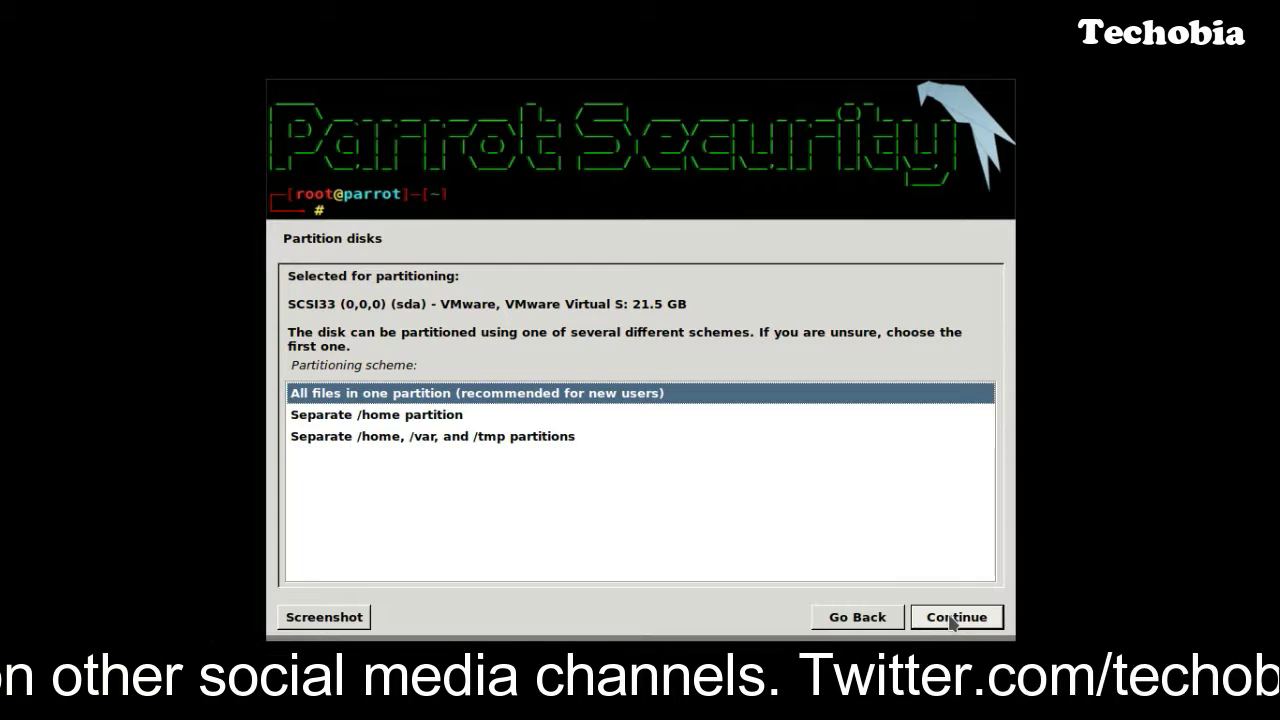
click(955, 617)
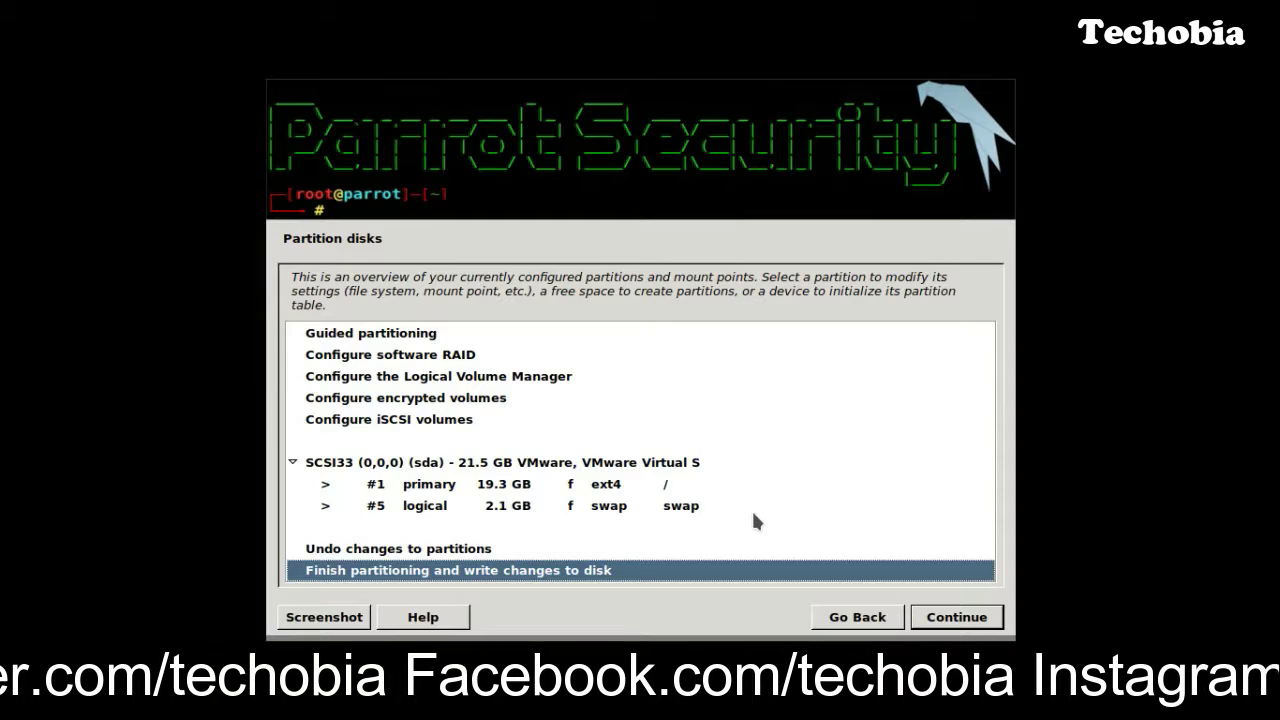
click(944, 620)
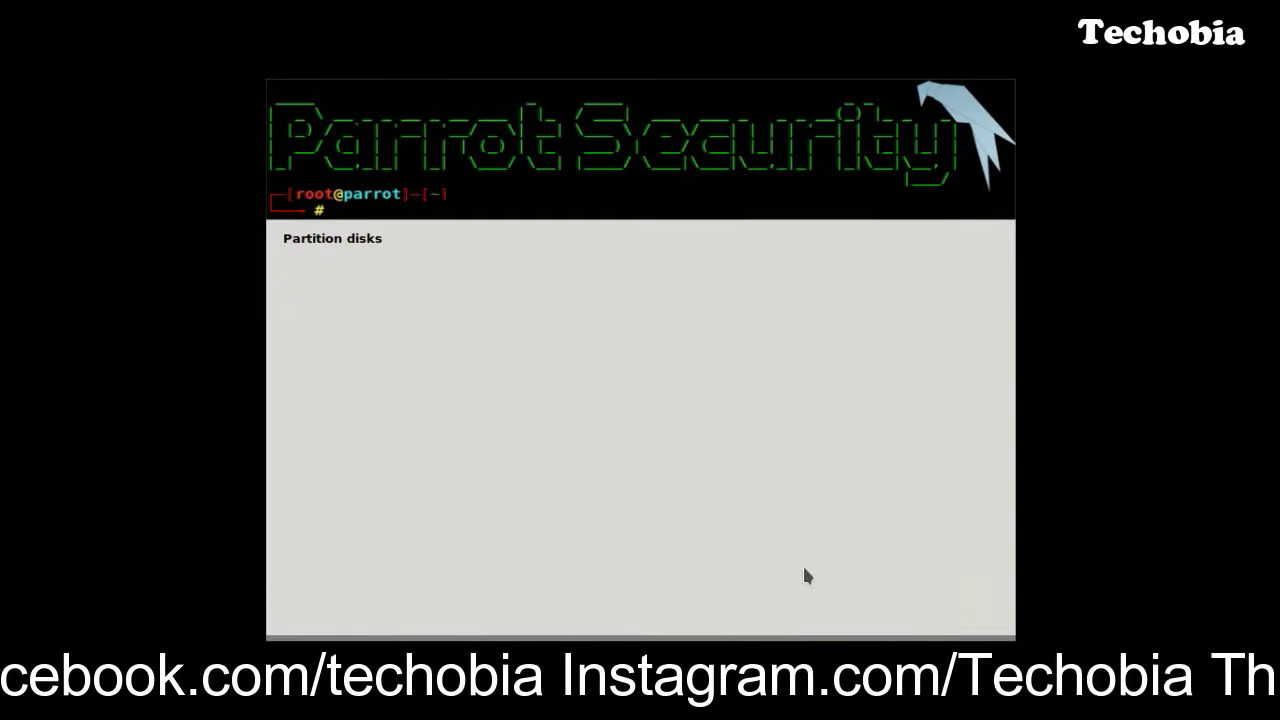
click(300, 457)
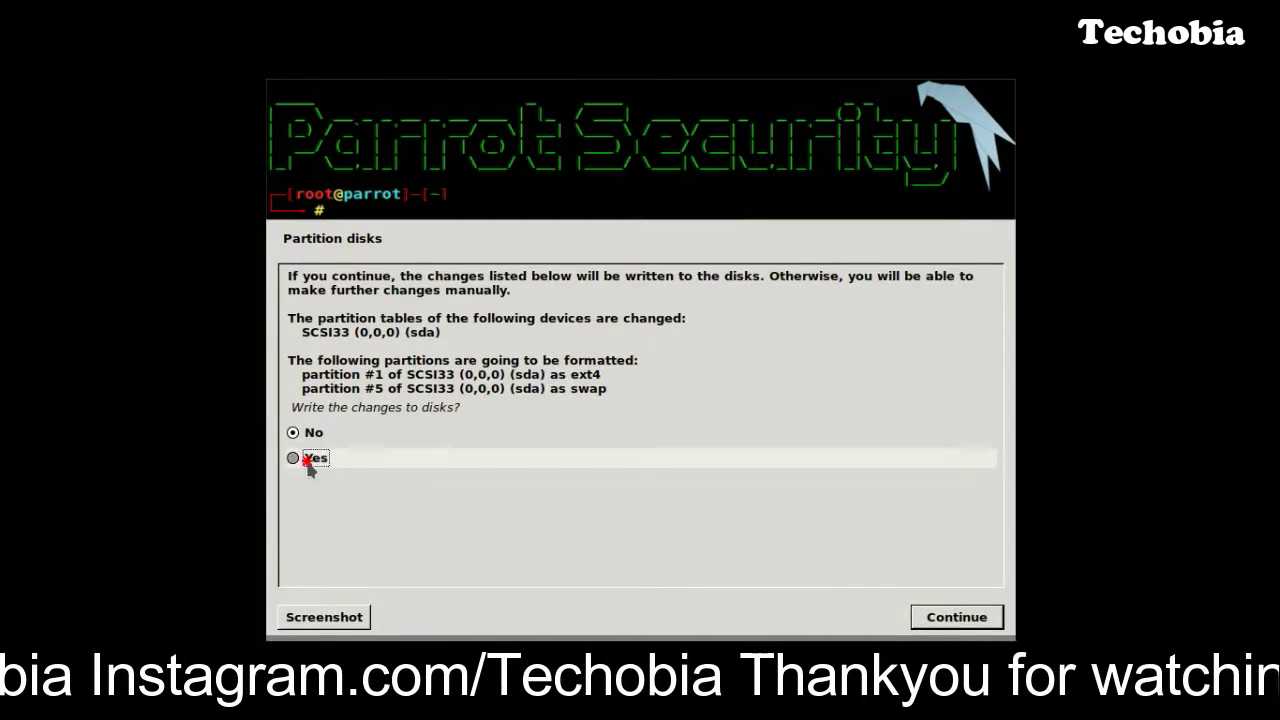
click(950, 617)
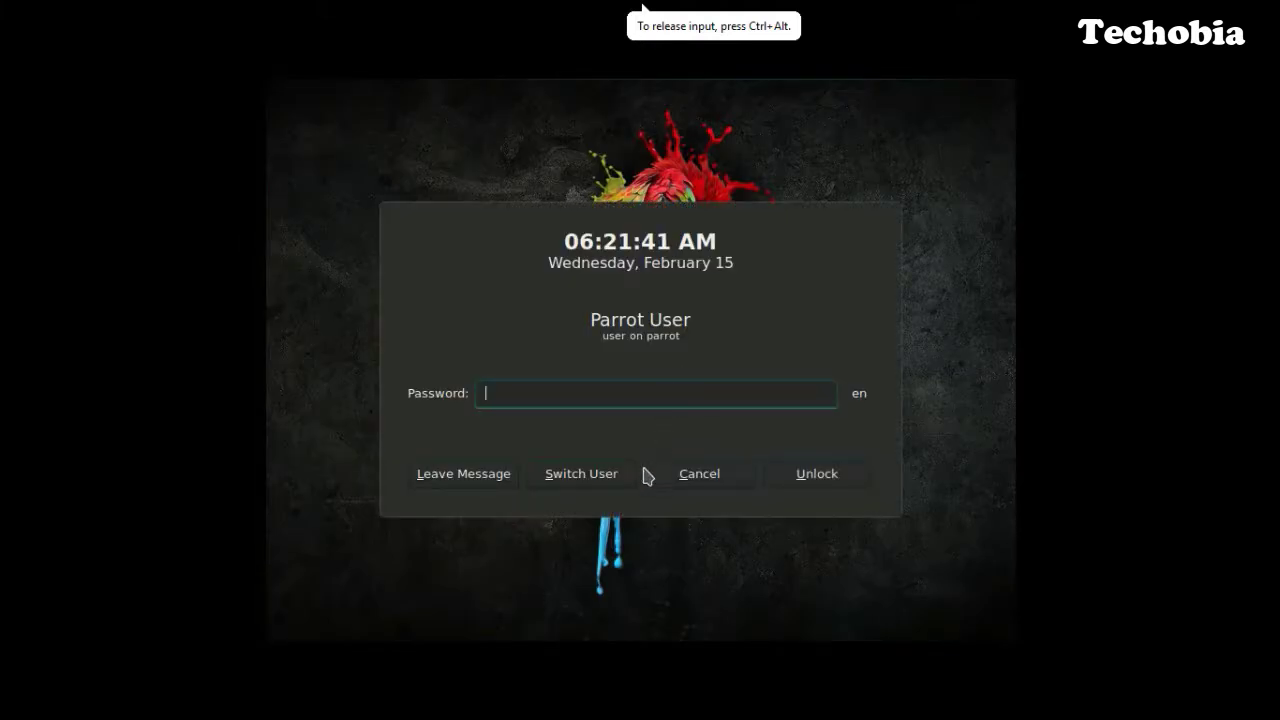
Try unlocking the session, then switch user and enter a different username.
text(t)
click(808, 474)
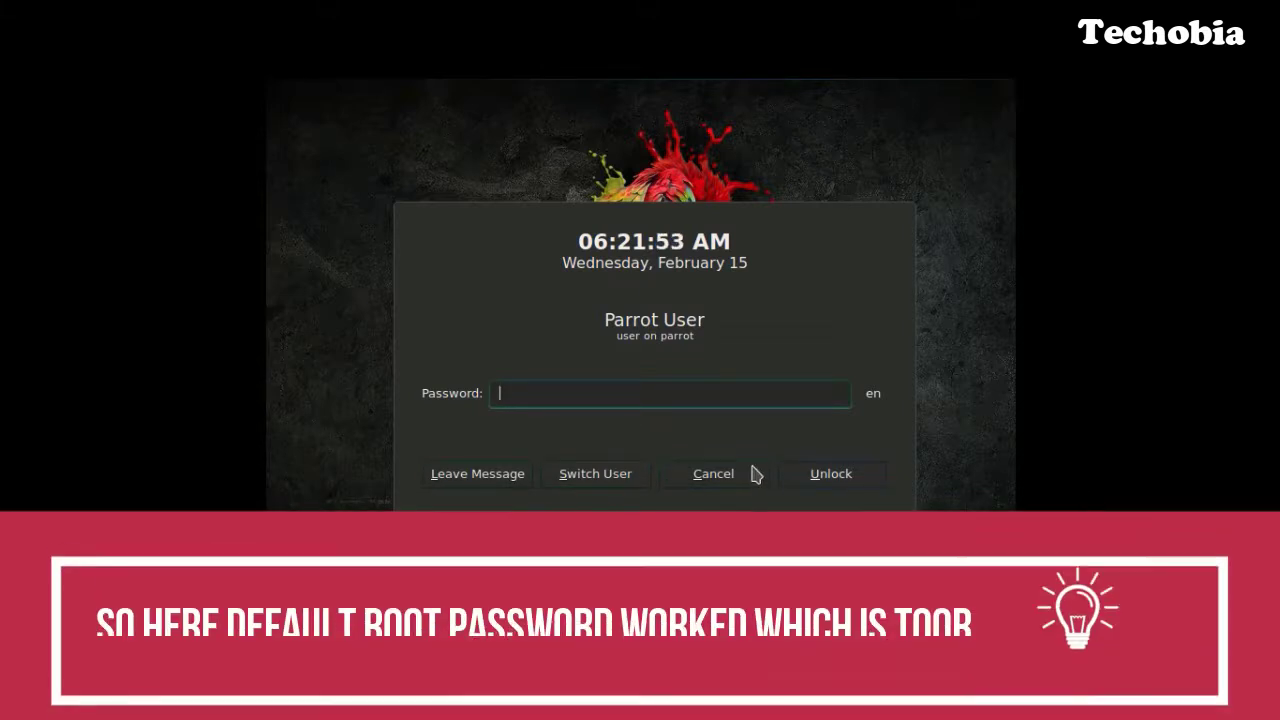
click(812, 483)
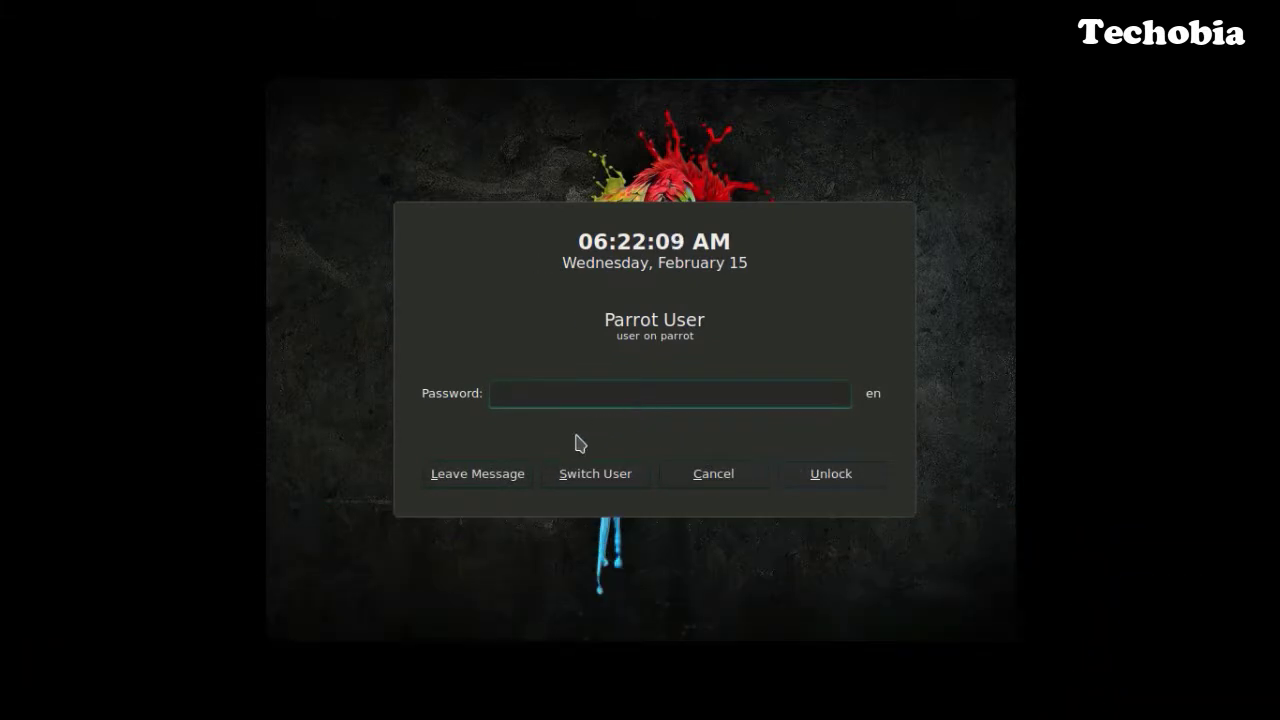
click(594, 477)
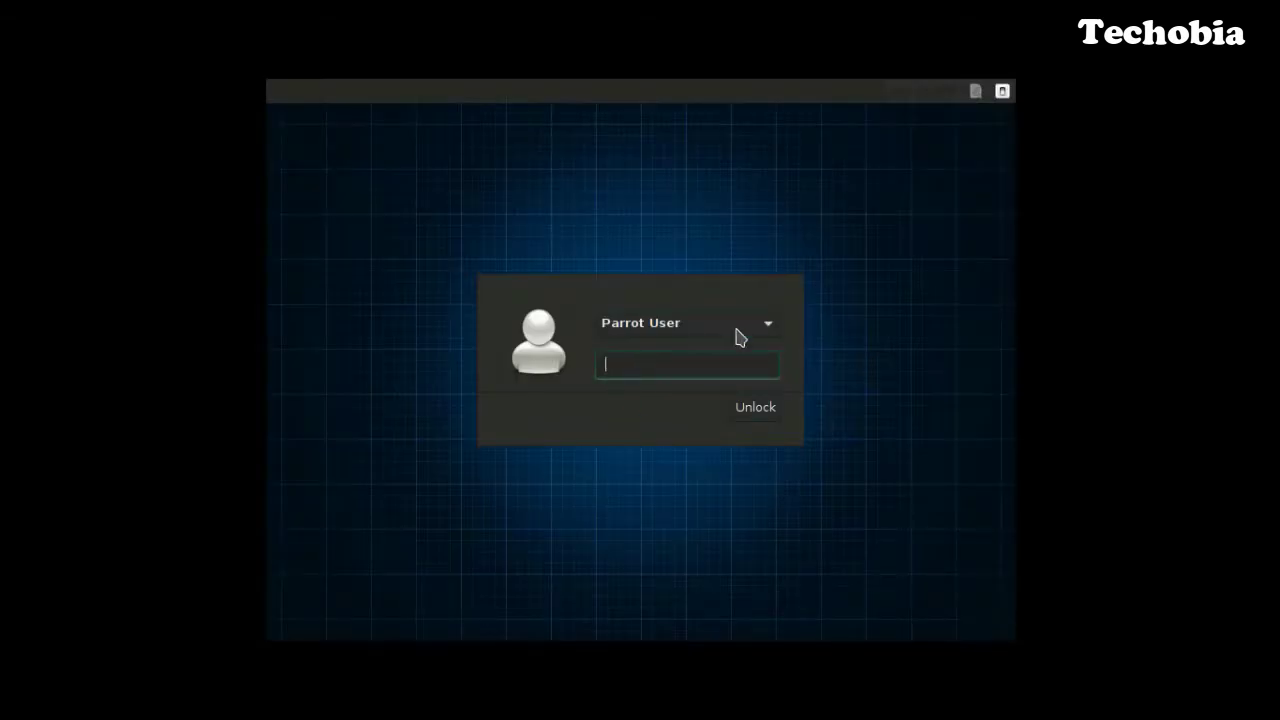
click(737, 323)
click(686, 350)
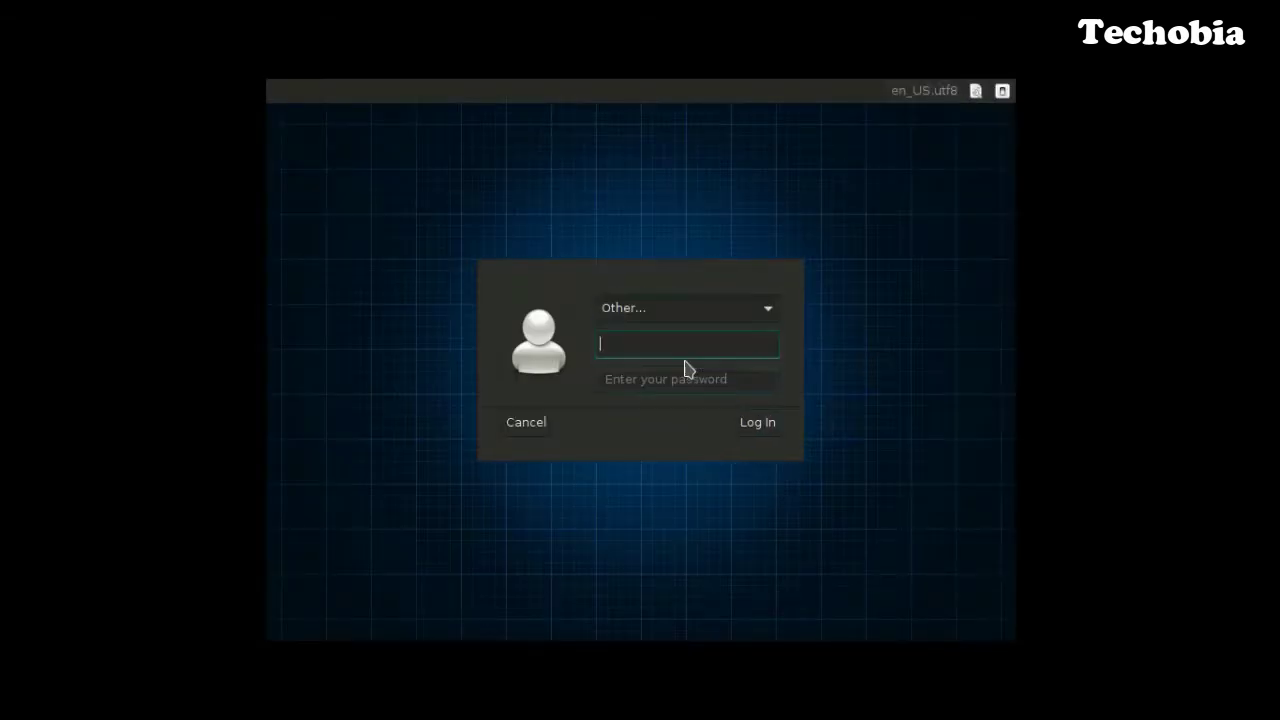
text(techobia)
key(Return)
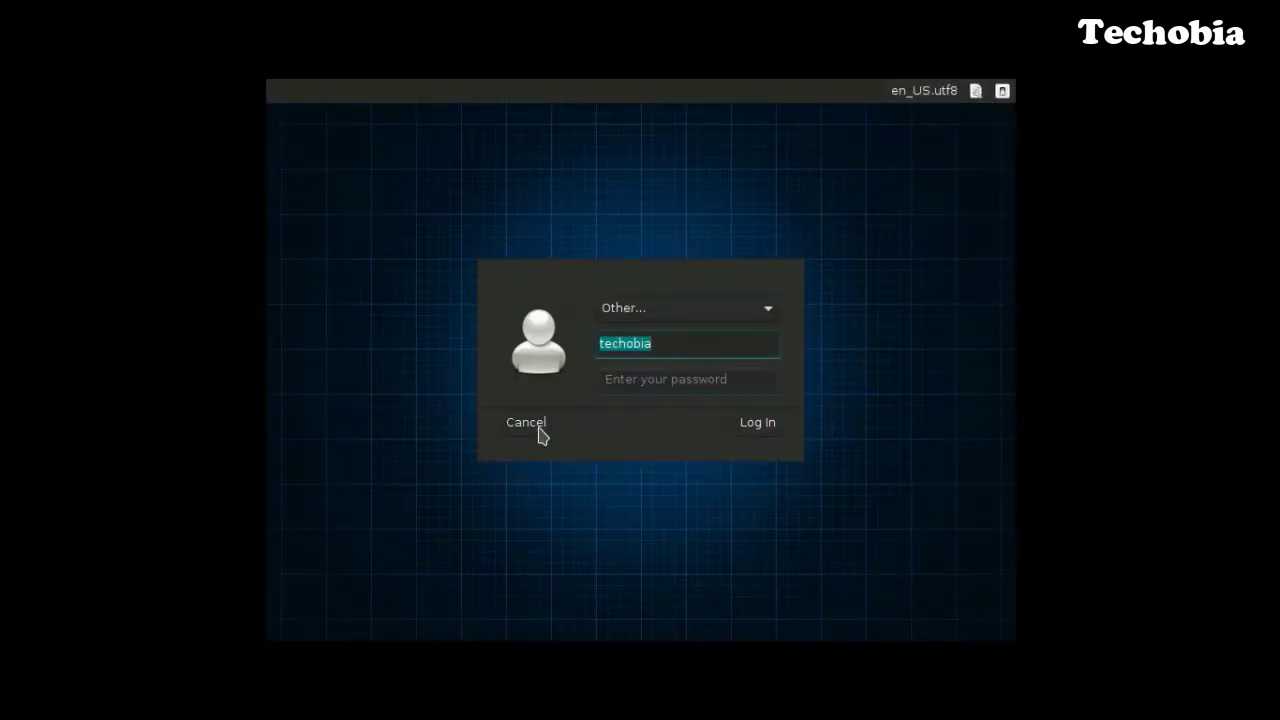
Choose Parrot User from the user list and enter the default root password.
click(670, 306)
click(640, 277)
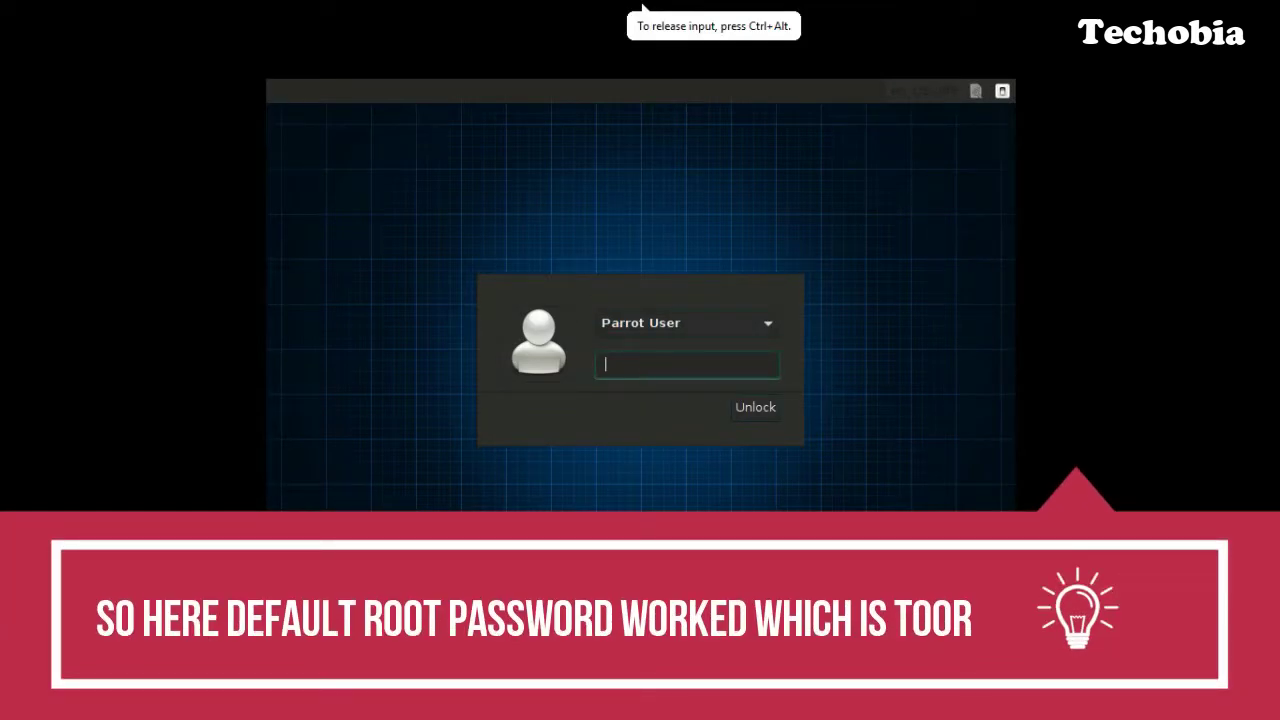
text(too)
text(r)
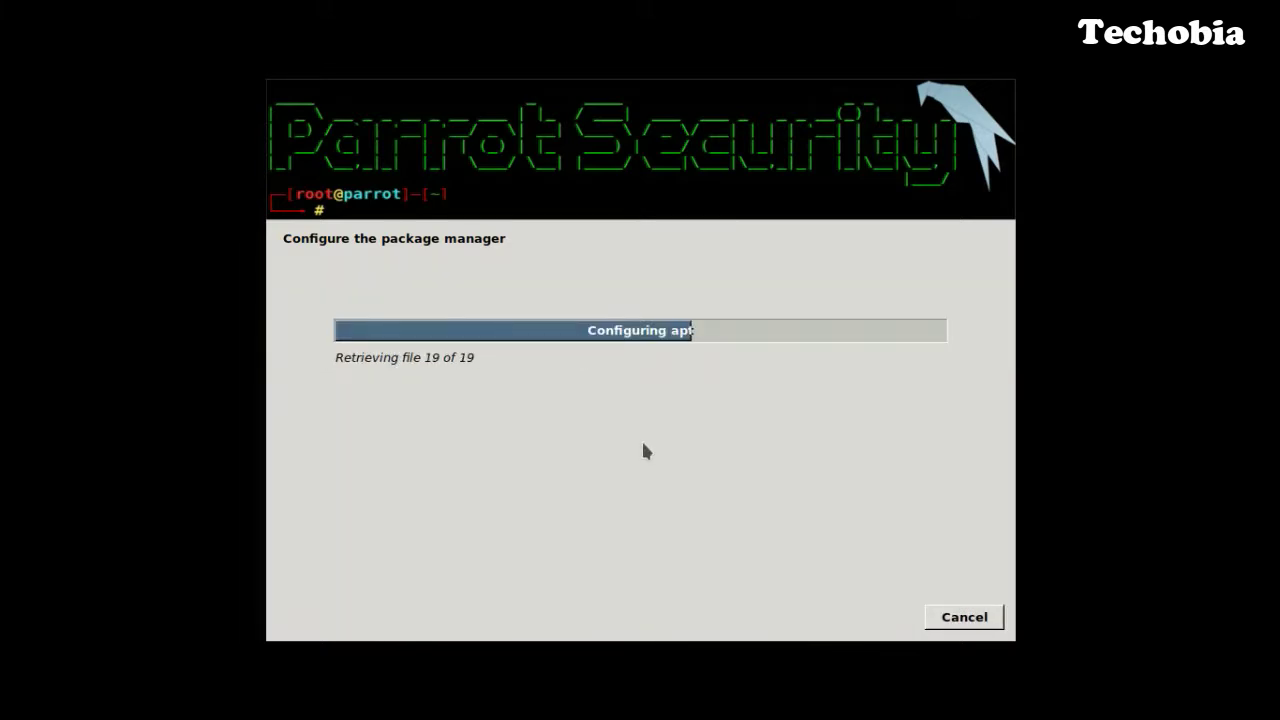
Skip the unreachable repository warning, install GRUB to /dev/sda, and finish the installation.
click(968, 622)
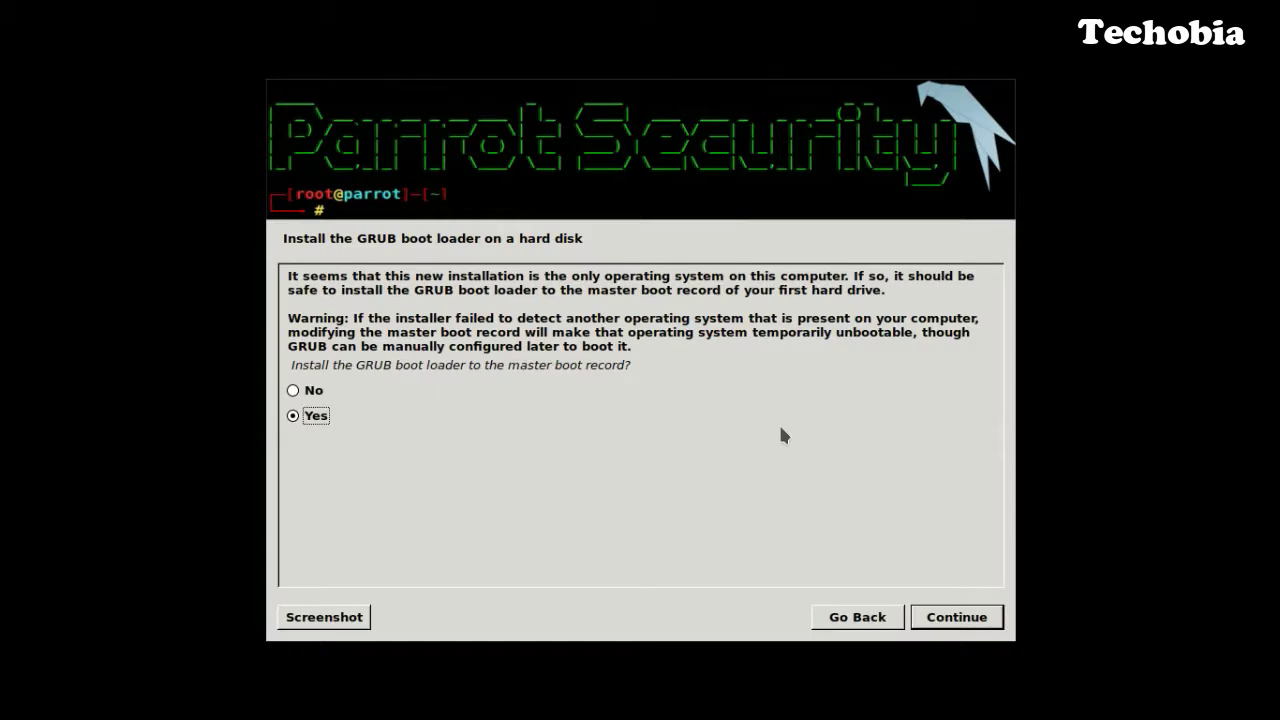
click(958, 622)
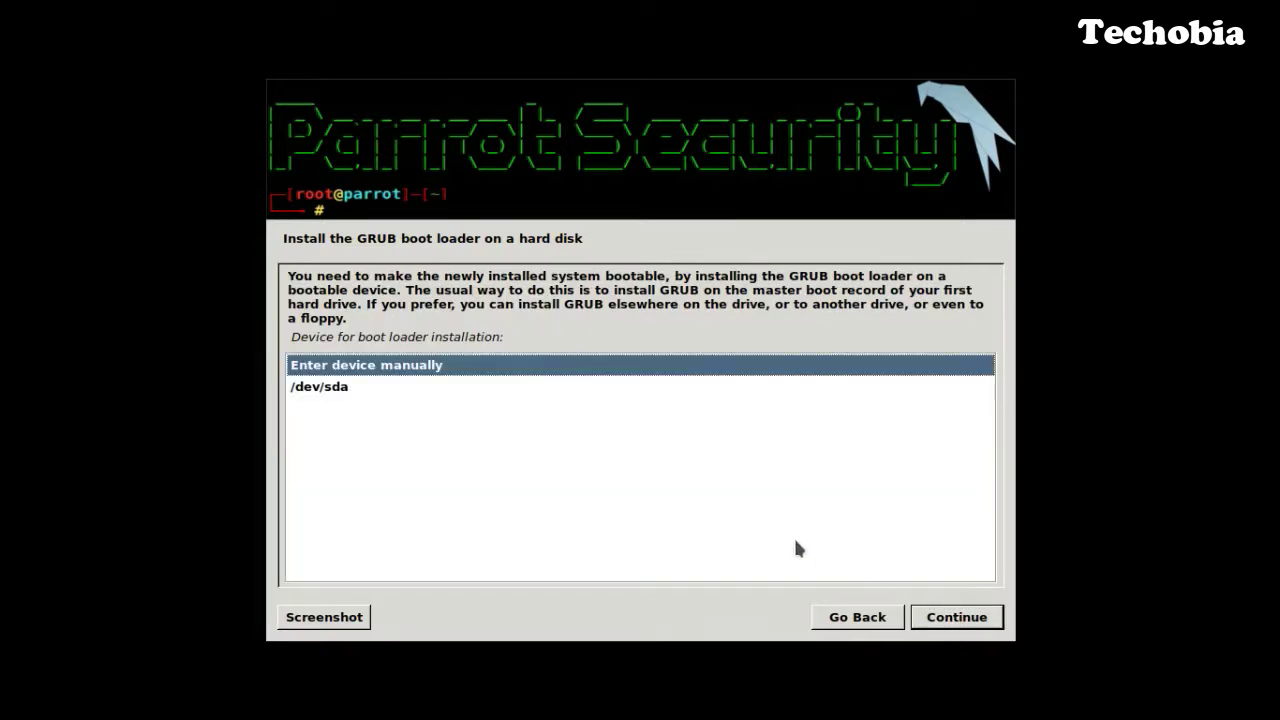
click(353, 392)
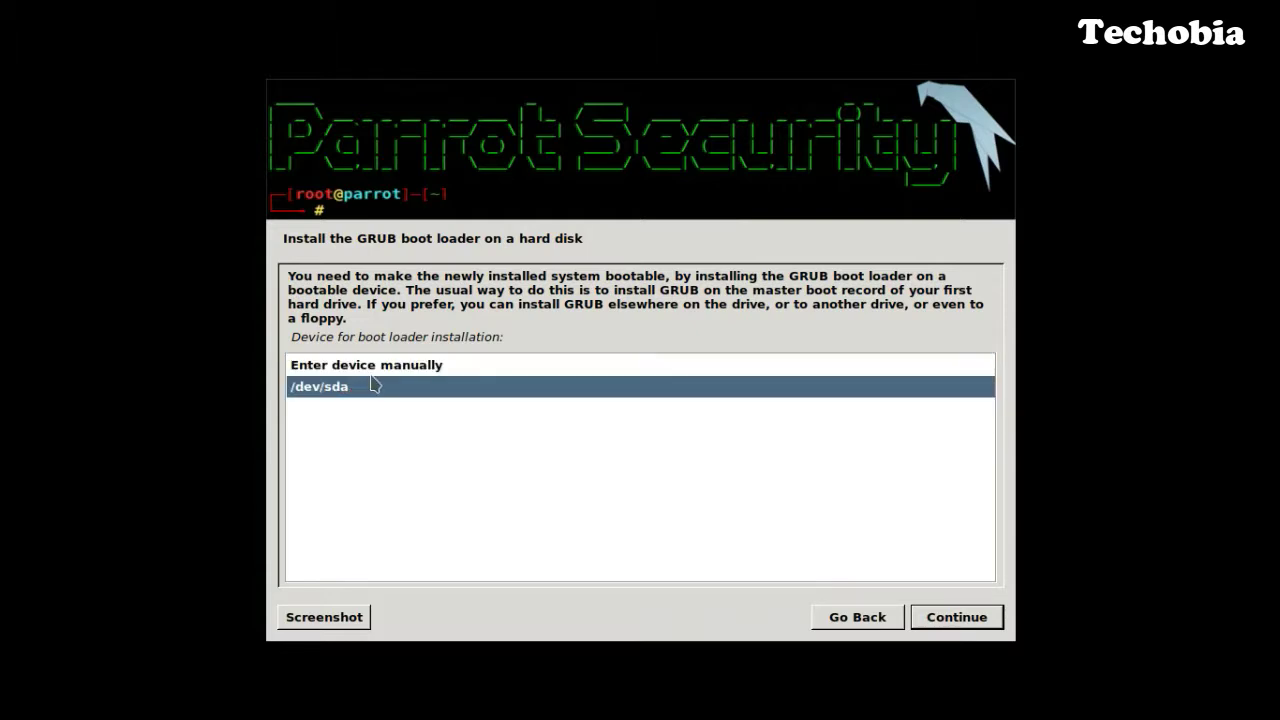
click(372, 367)
click(368, 386)
click(957, 619)
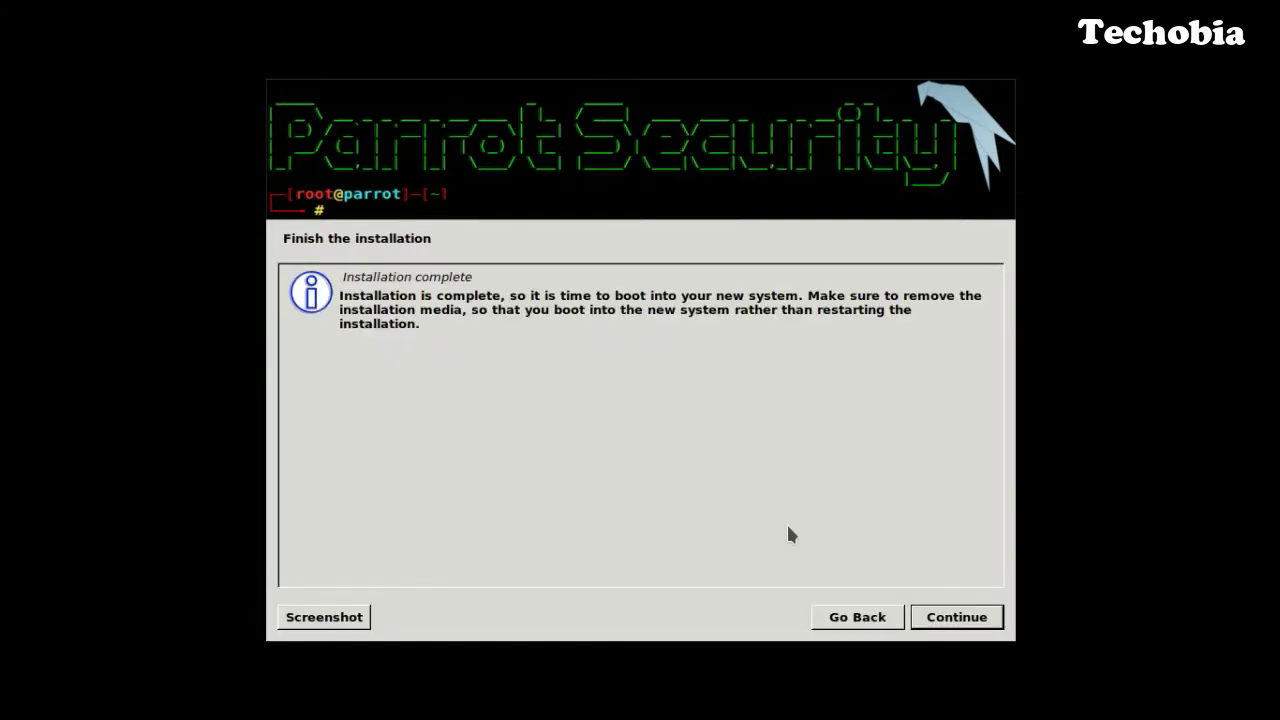
click(968, 626)
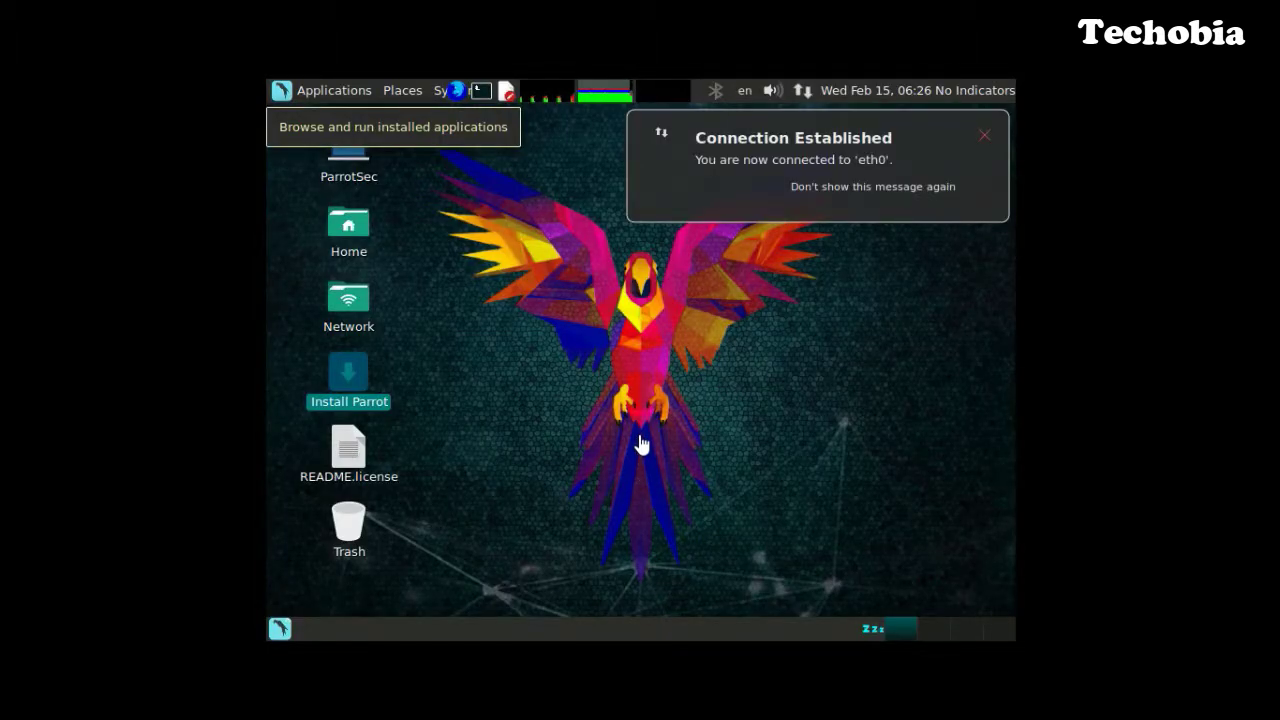
Restart Parrot through System > Shut Down... > Restart.
click(313, 97)
mouse_move(377, 433)
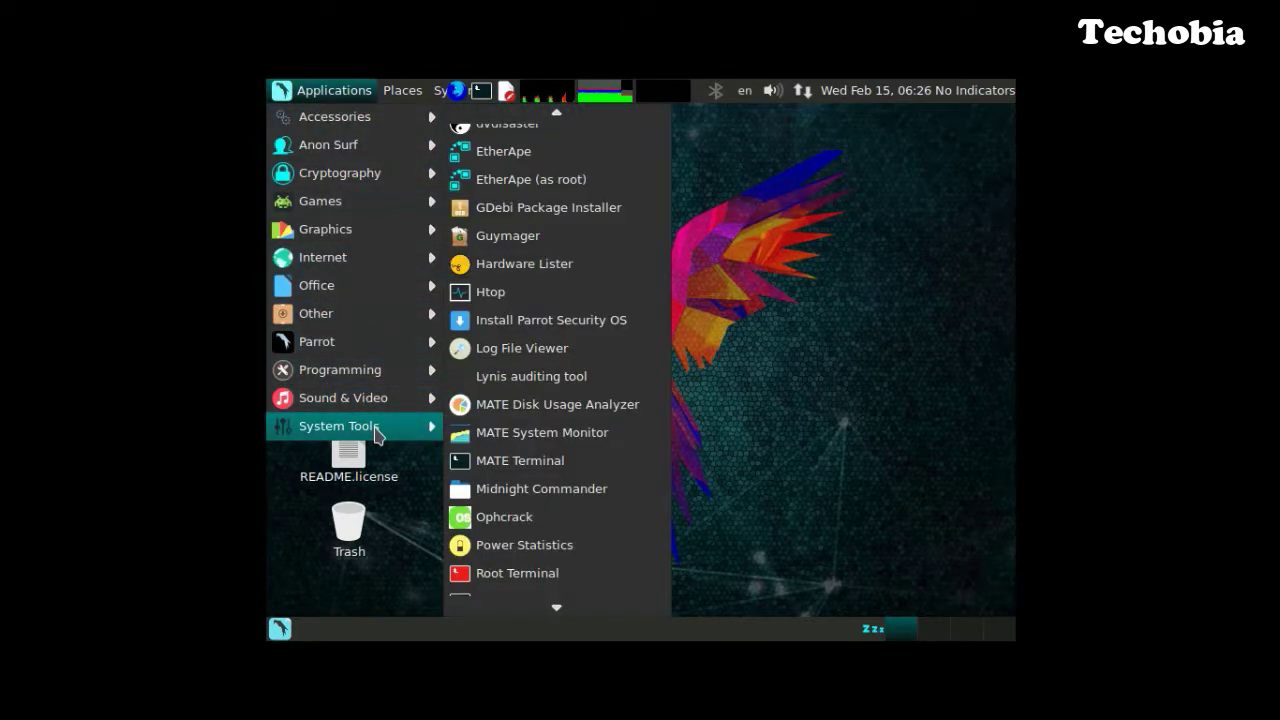
mouse_move(448, 97)
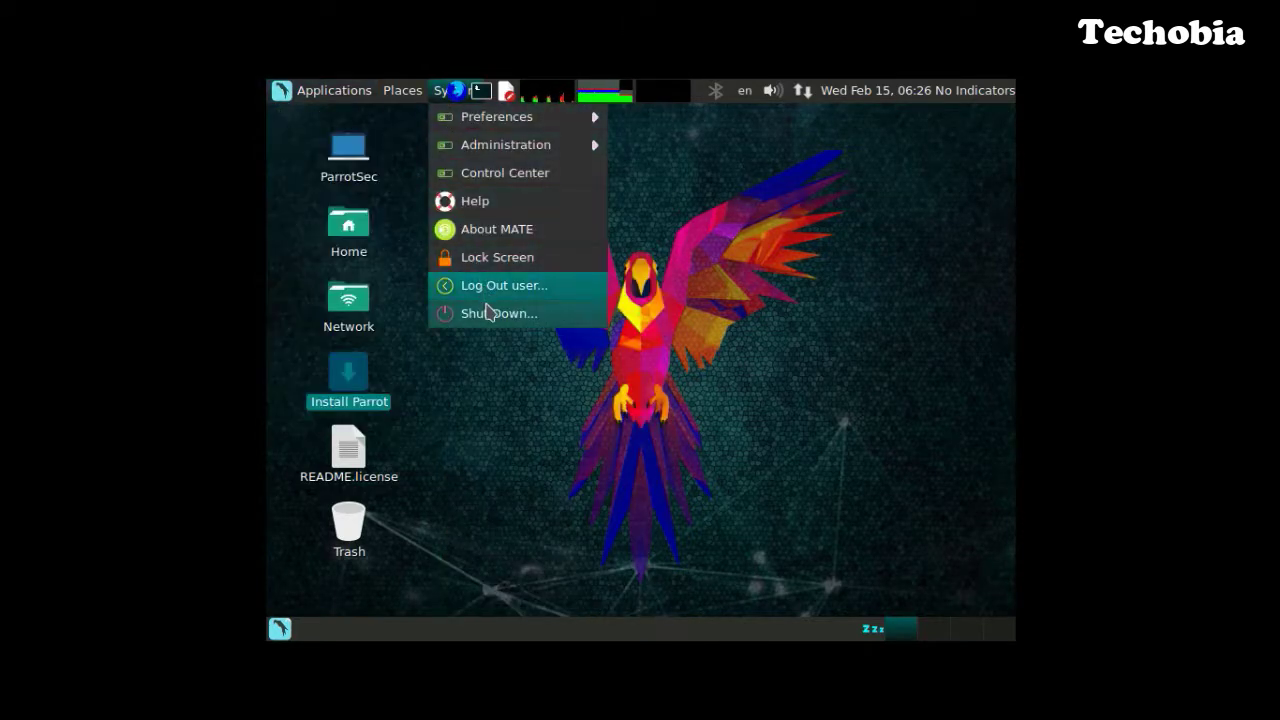
click(490, 313)
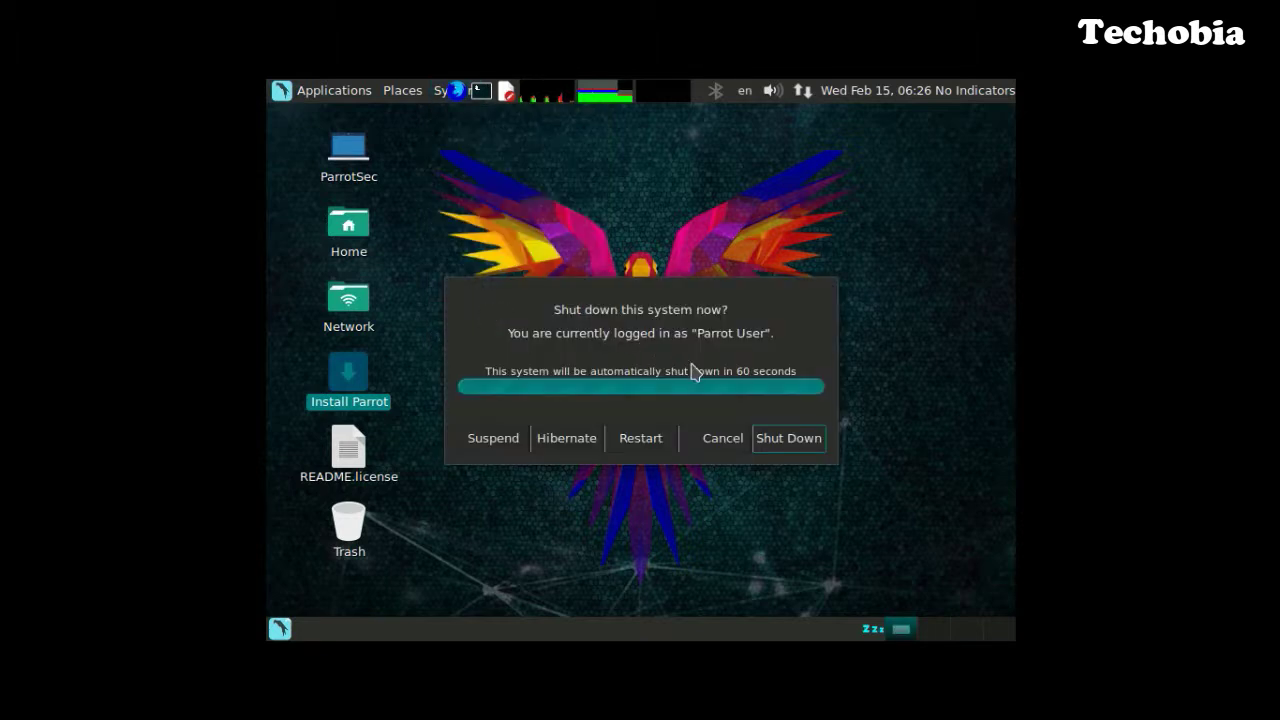
click(640, 446)
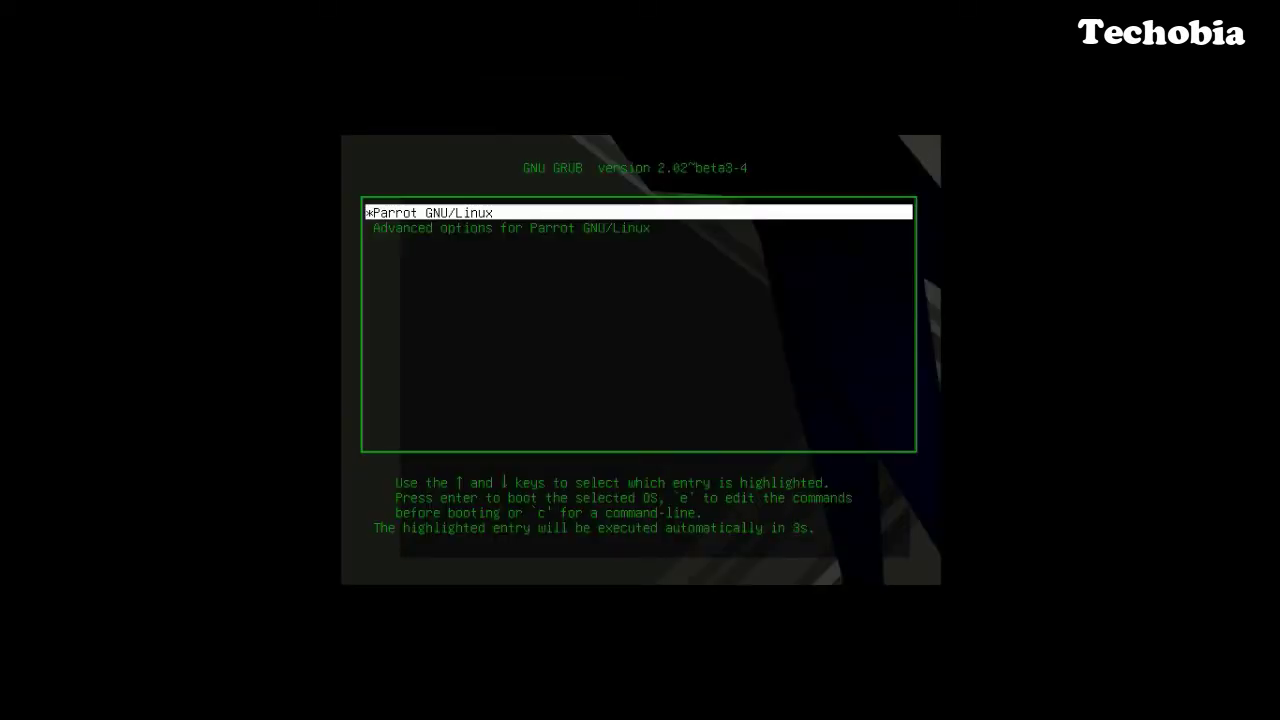
Boot the Parrot GNU/Linux GRUB entry and log in with the user password.
key(Return)
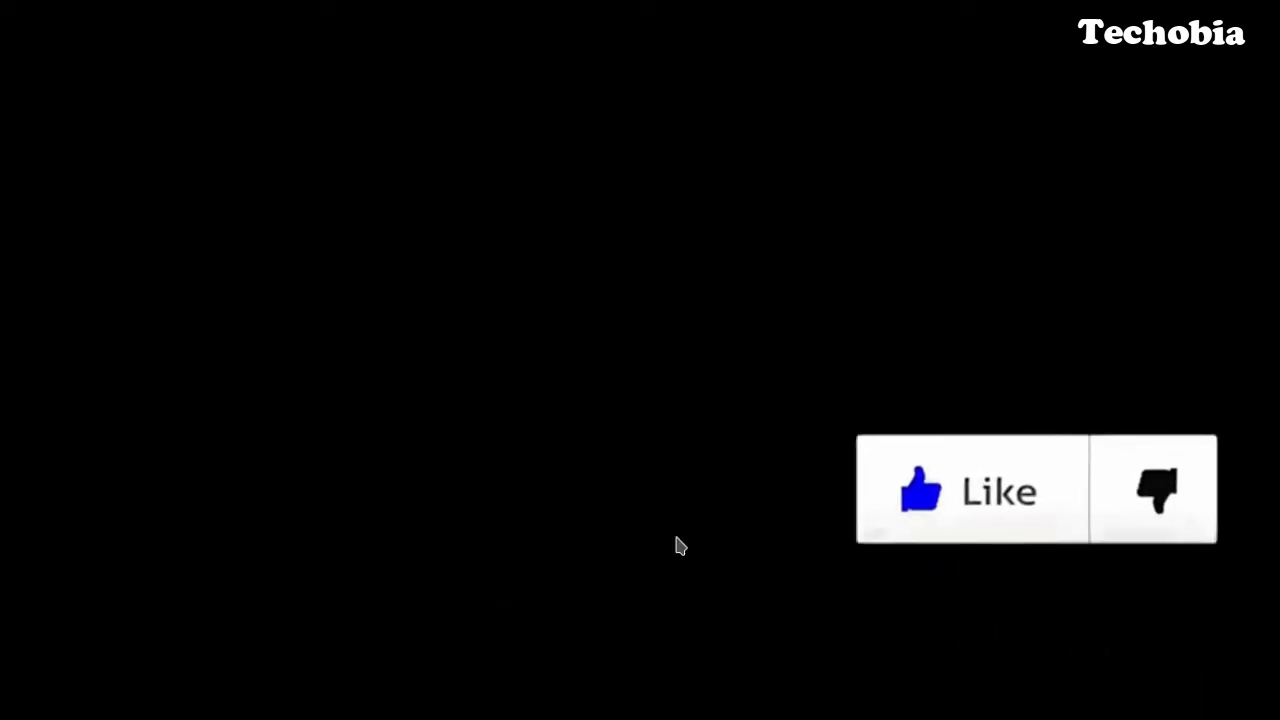
text(•)
key(Return)
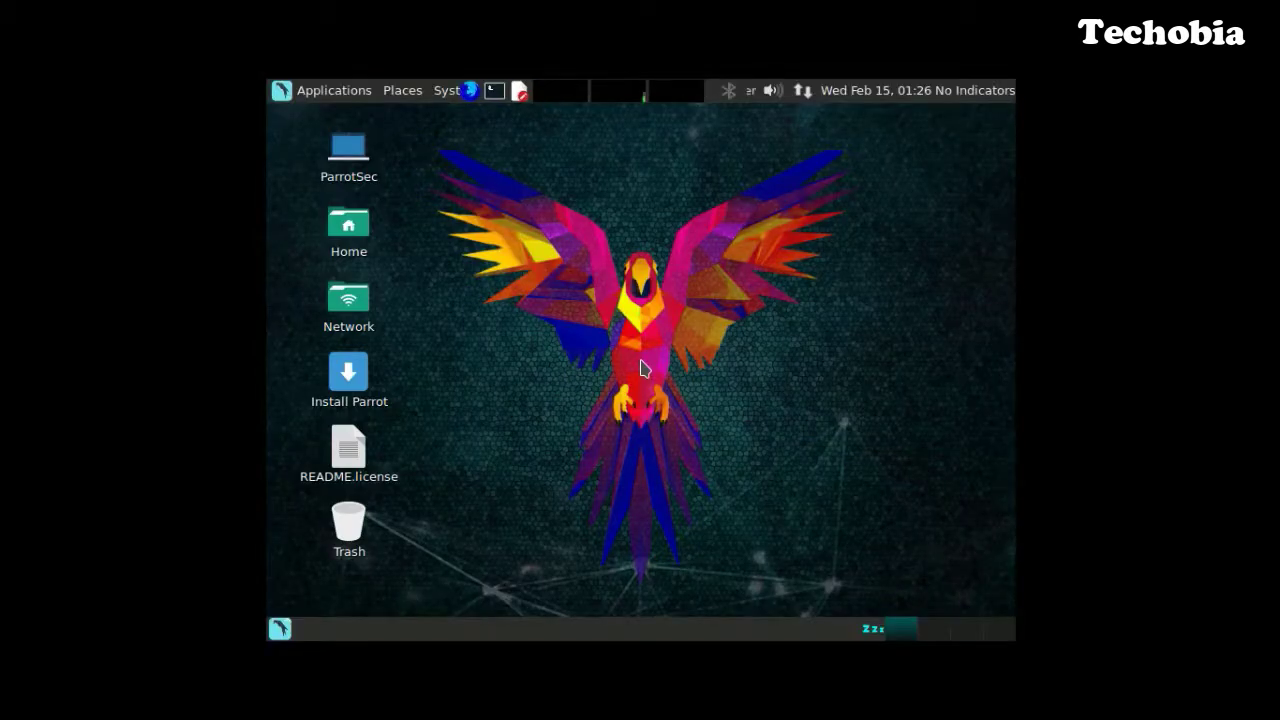
Delete the Install Parrot and README.license icons from the desktop.
right_click(352, 374)
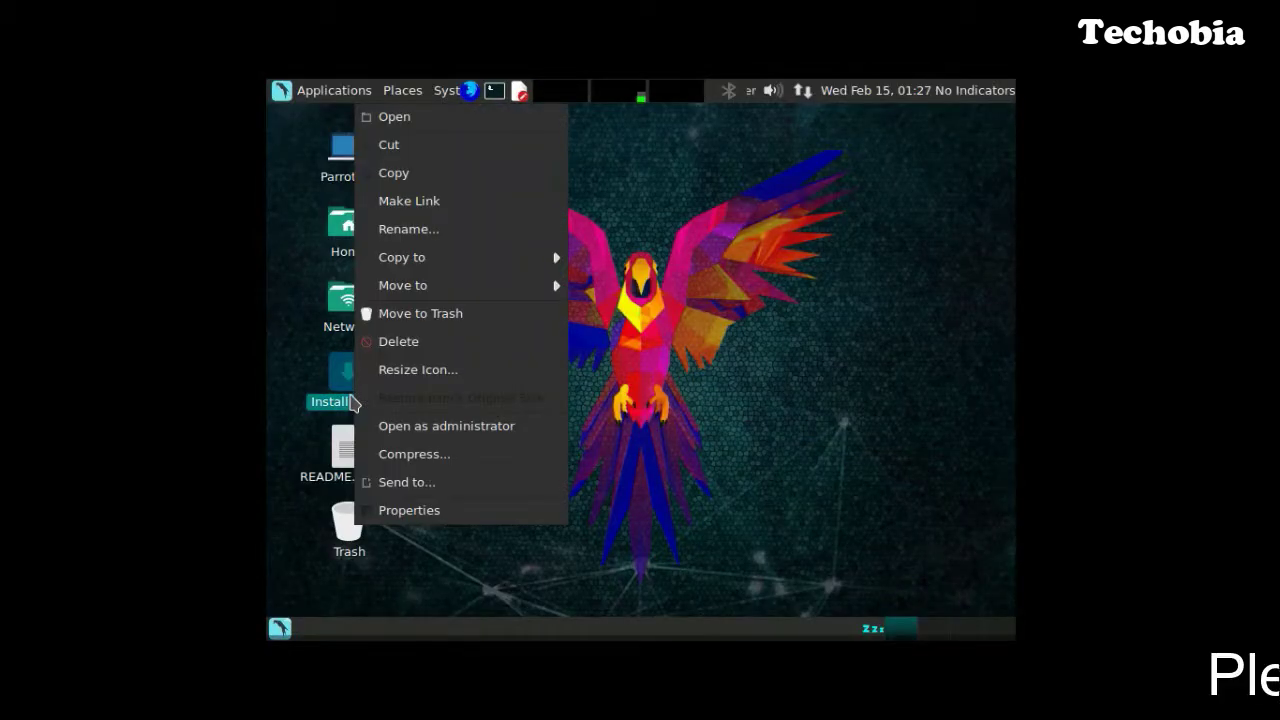
click(421, 343)
right_click(350, 447)
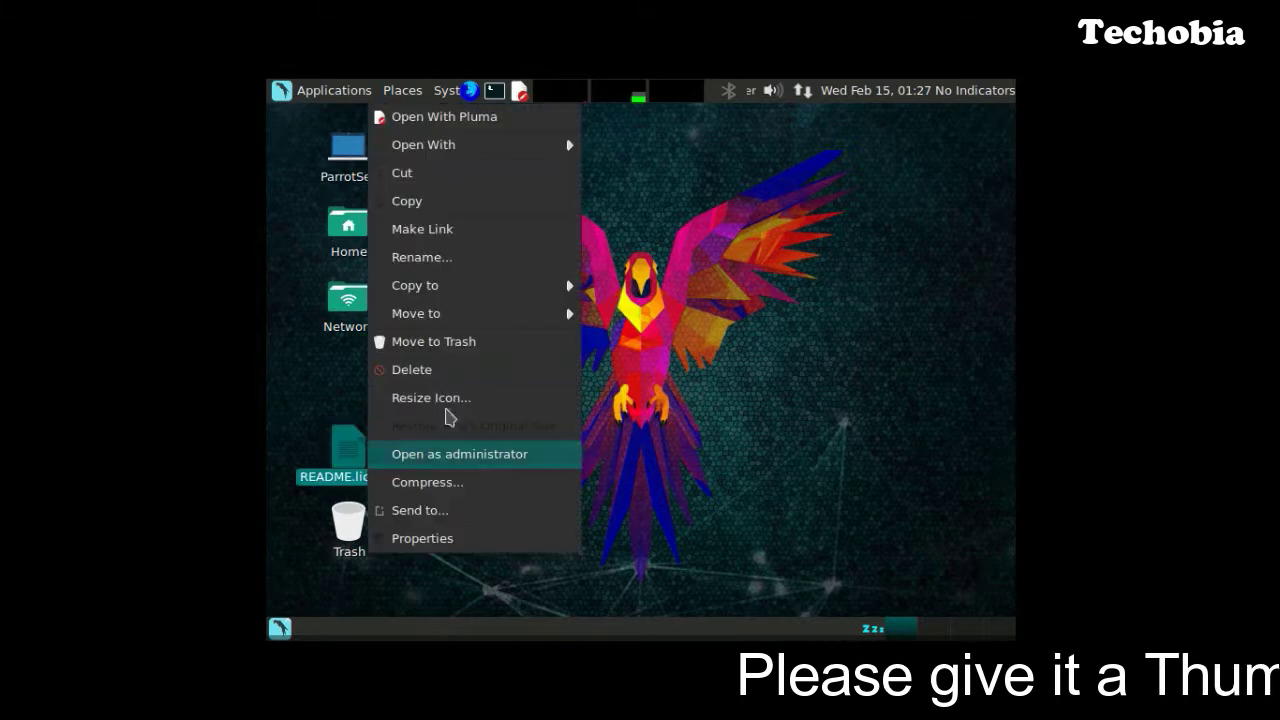
click(430, 369)
click(708, 432)
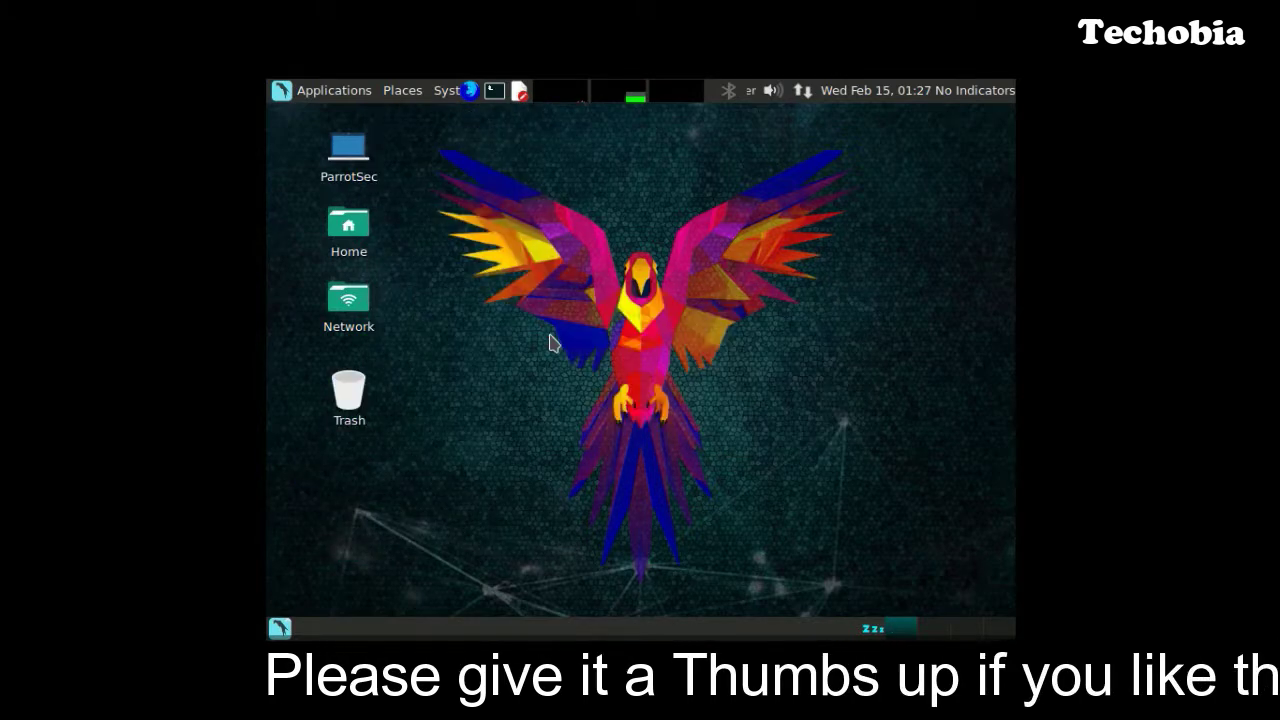
Shut down Parrot through System > Shut Down... > Shut Down.
click(280, 627)
mouse_move(360, 348)
click(777, 366)
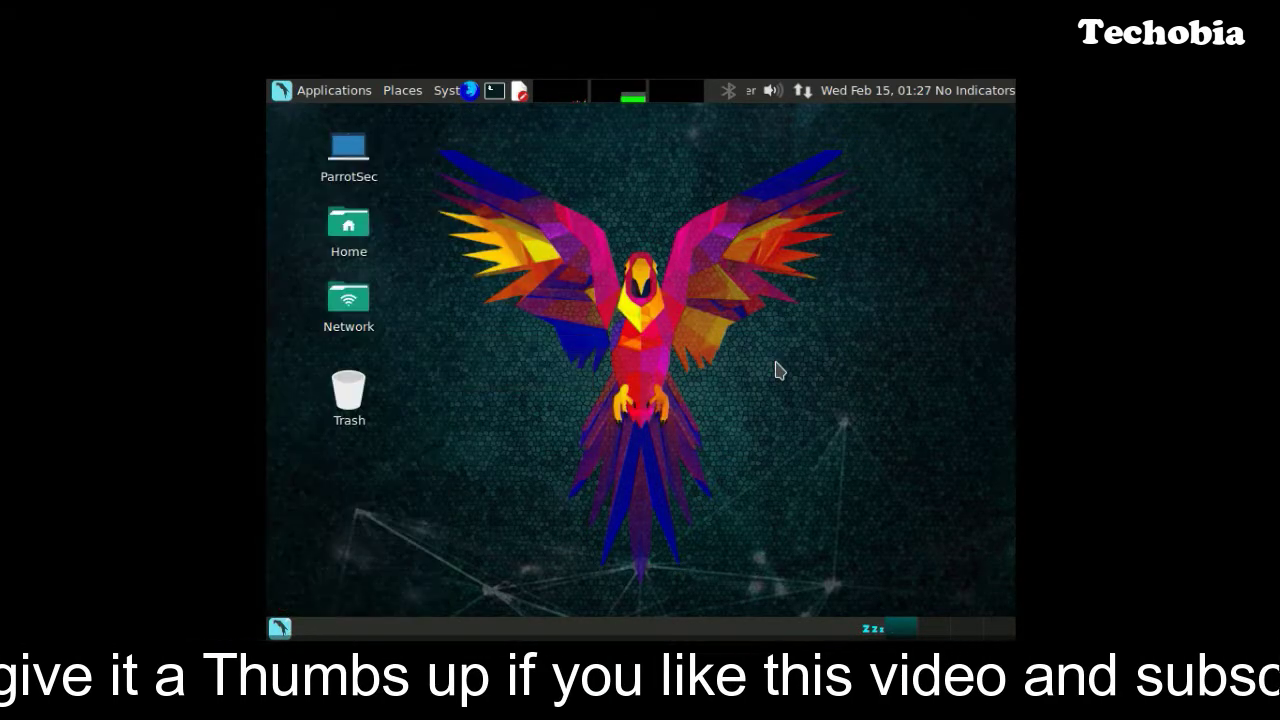
click(343, 91)
mouse_move(443, 95)
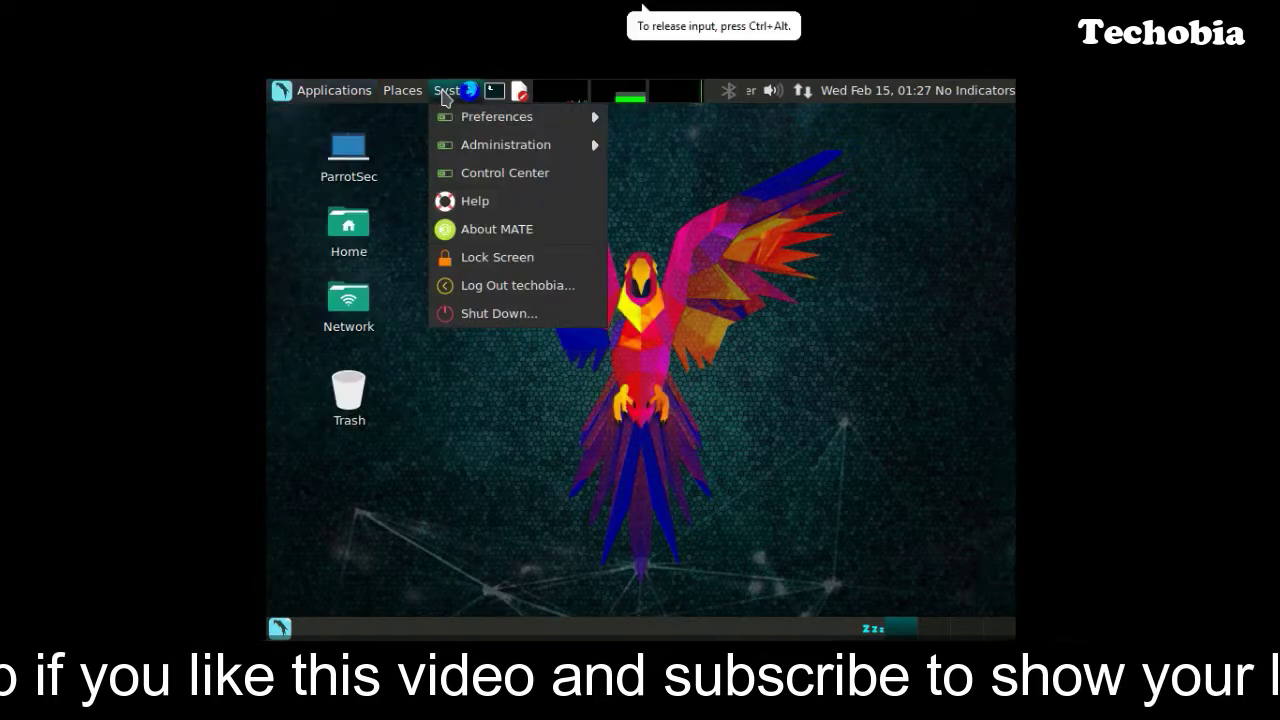
click(497, 313)
click(790, 438)
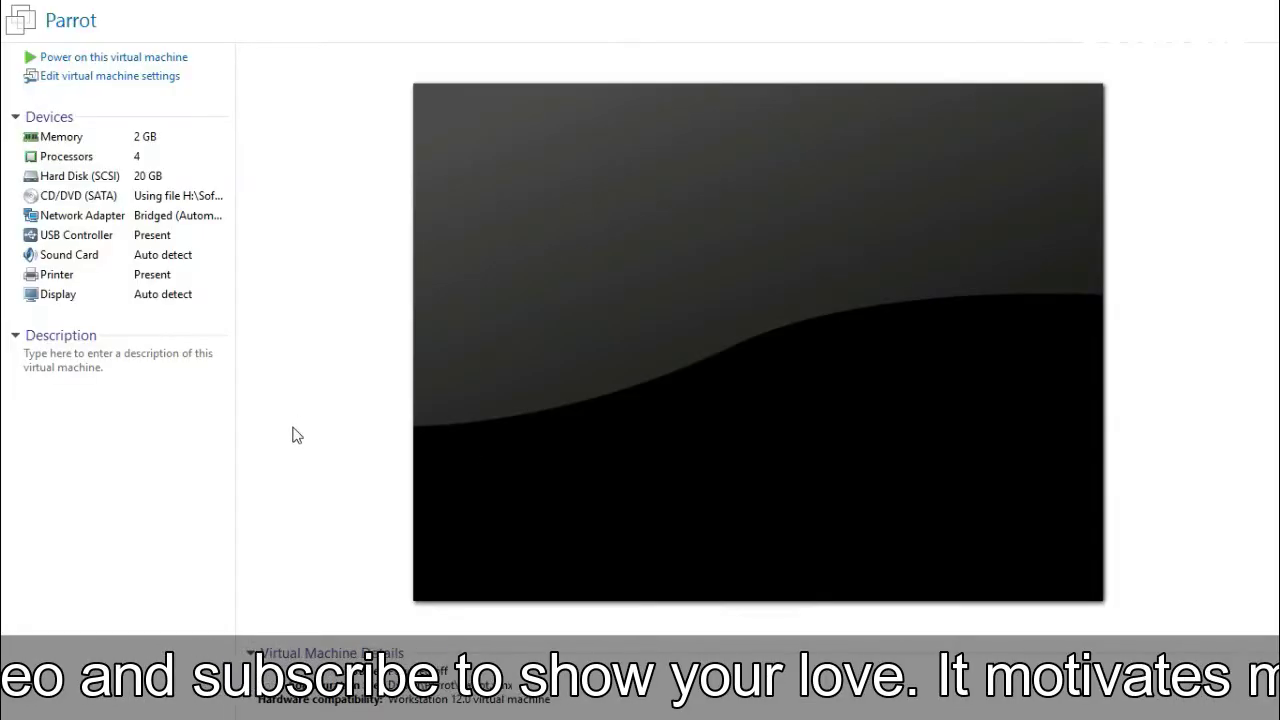
Power on the Parrot VM and log in to its desktop with the password.
click(148, 58)
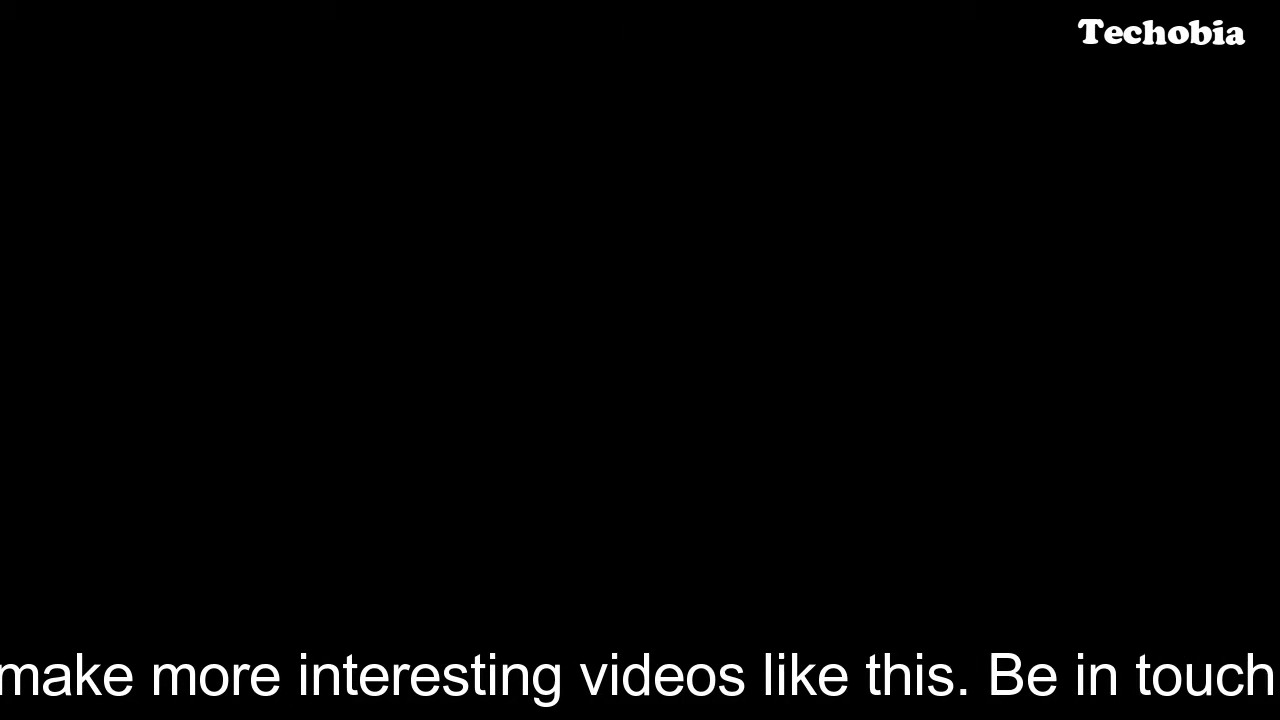
key(Return)
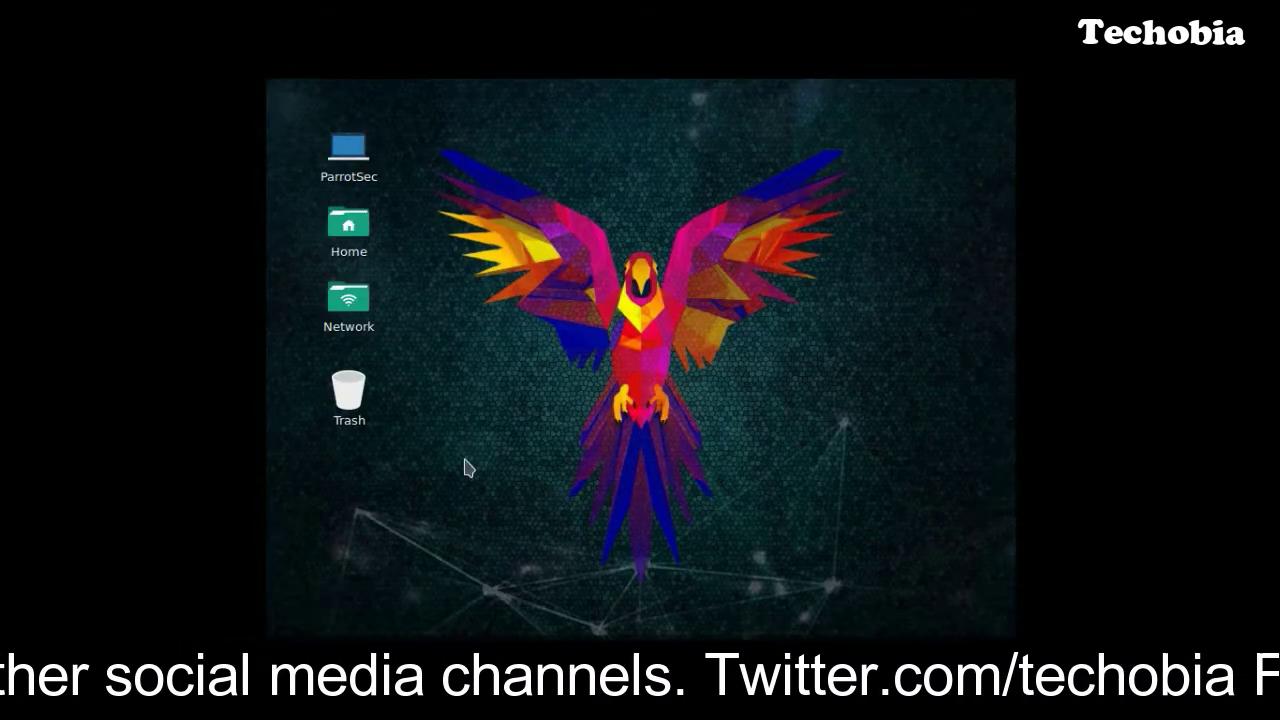
Change the guest display from 800 x 600 to 1360 x 768 and keep the configuration.
click(402, 90)
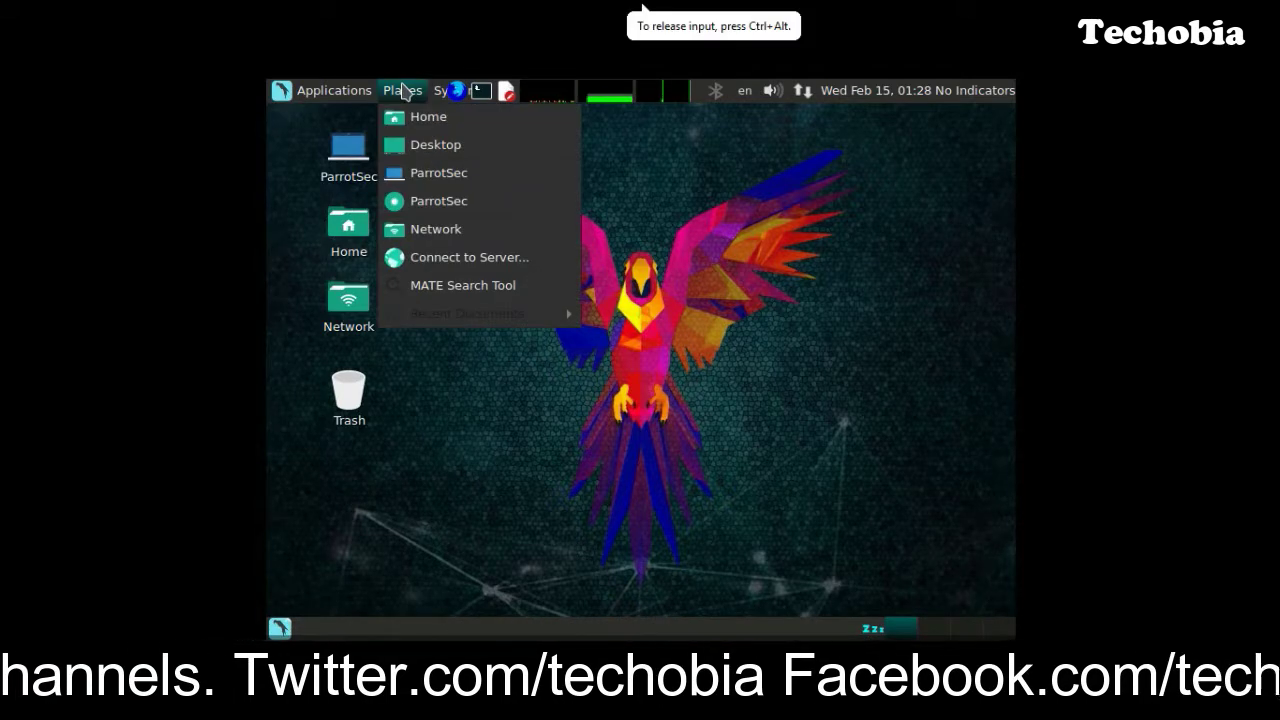
mouse_move(430, 92)
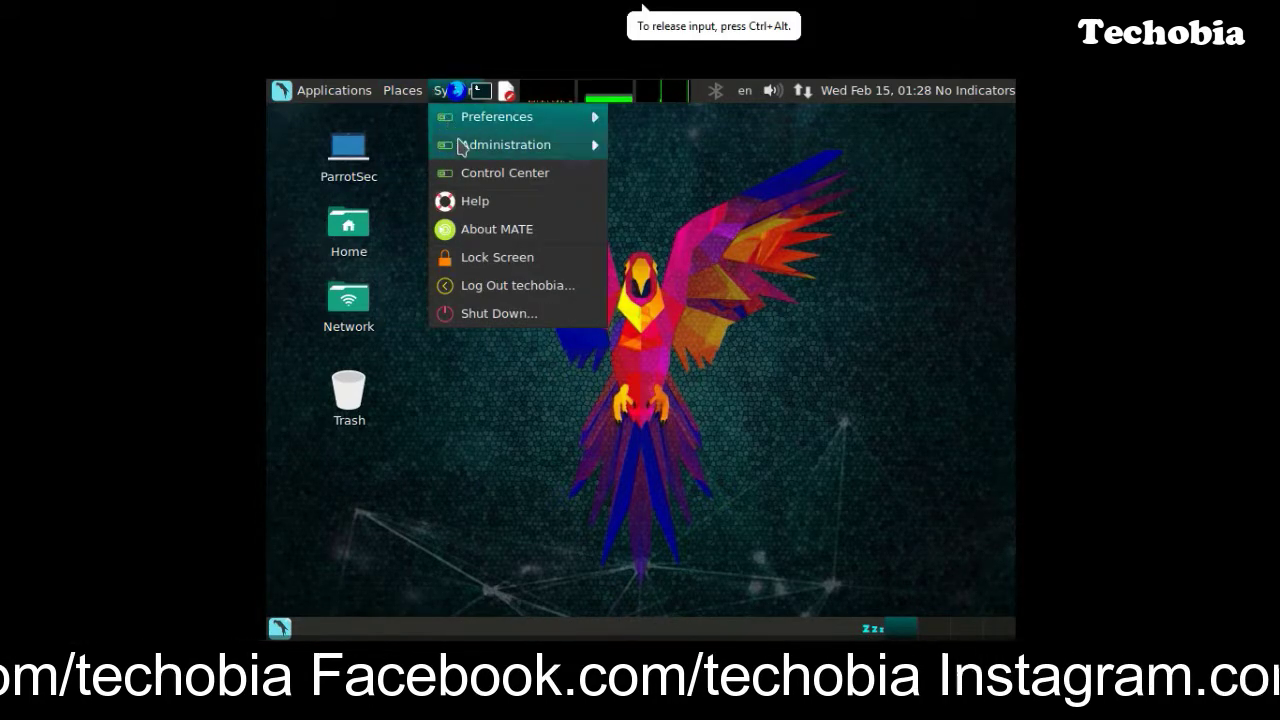
mouse_move(463, 150)
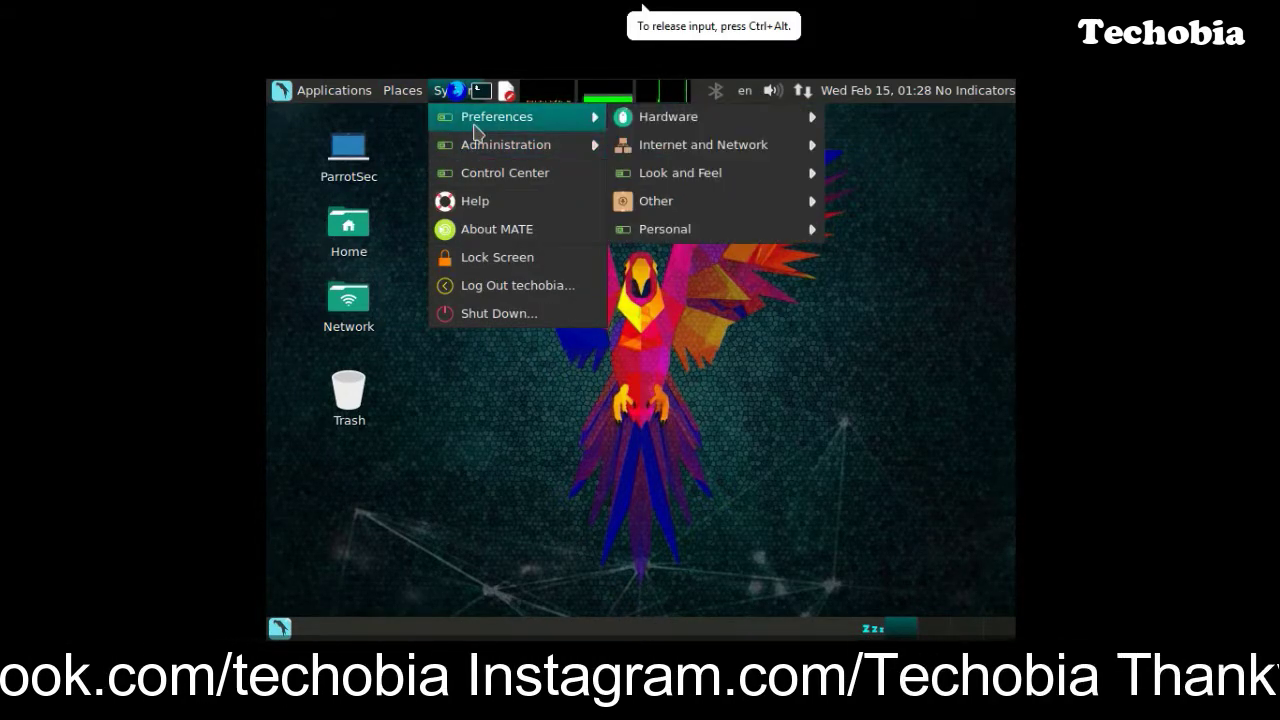
mouse_move(717, 128)
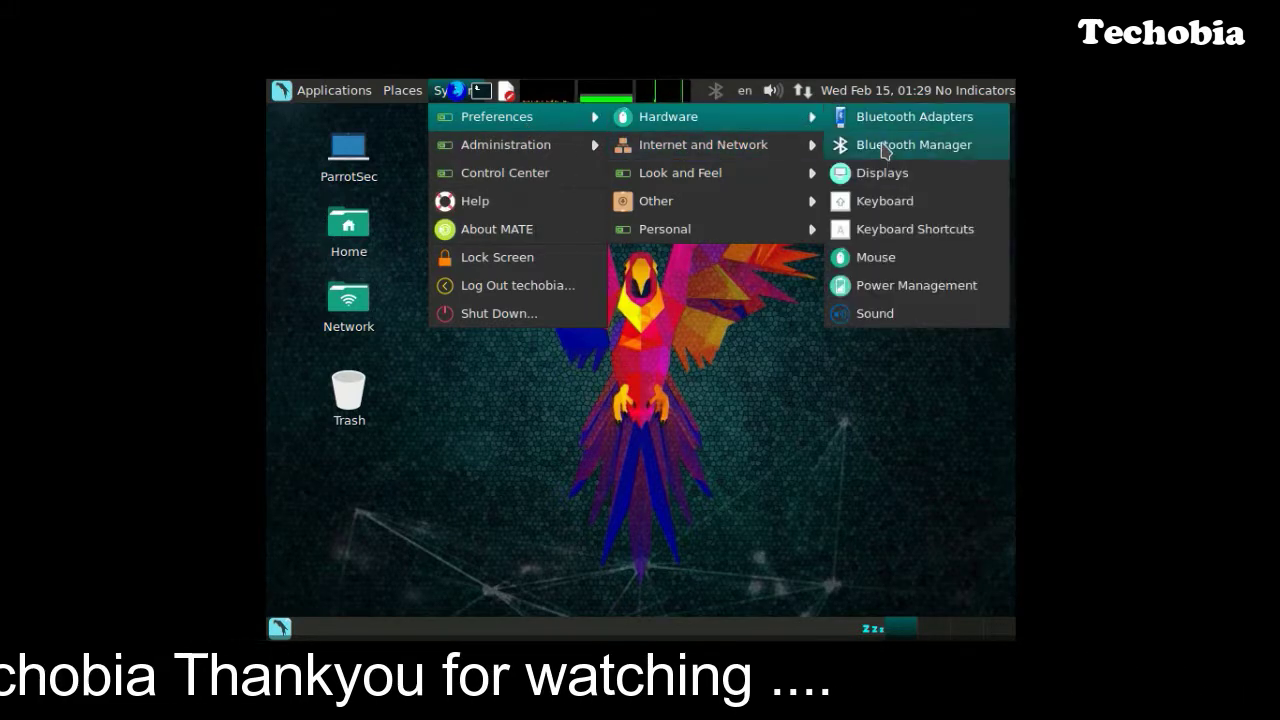
click(884, 174)
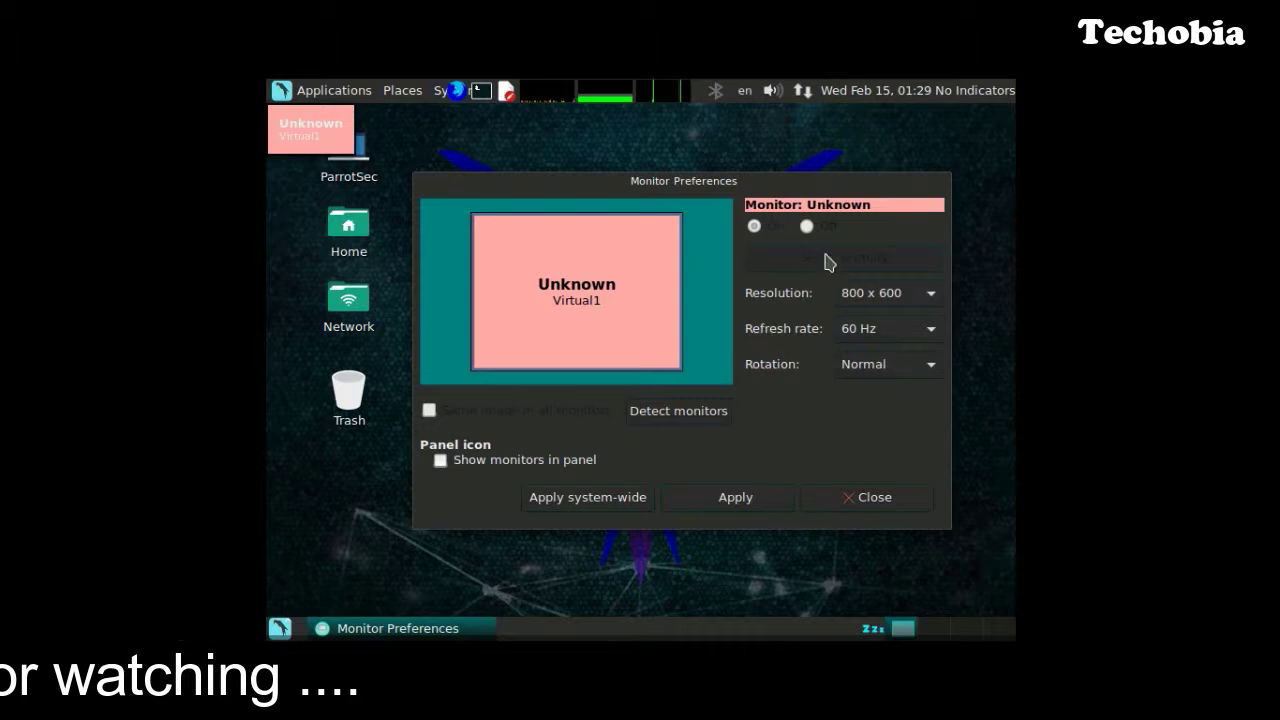
click(928, 293)
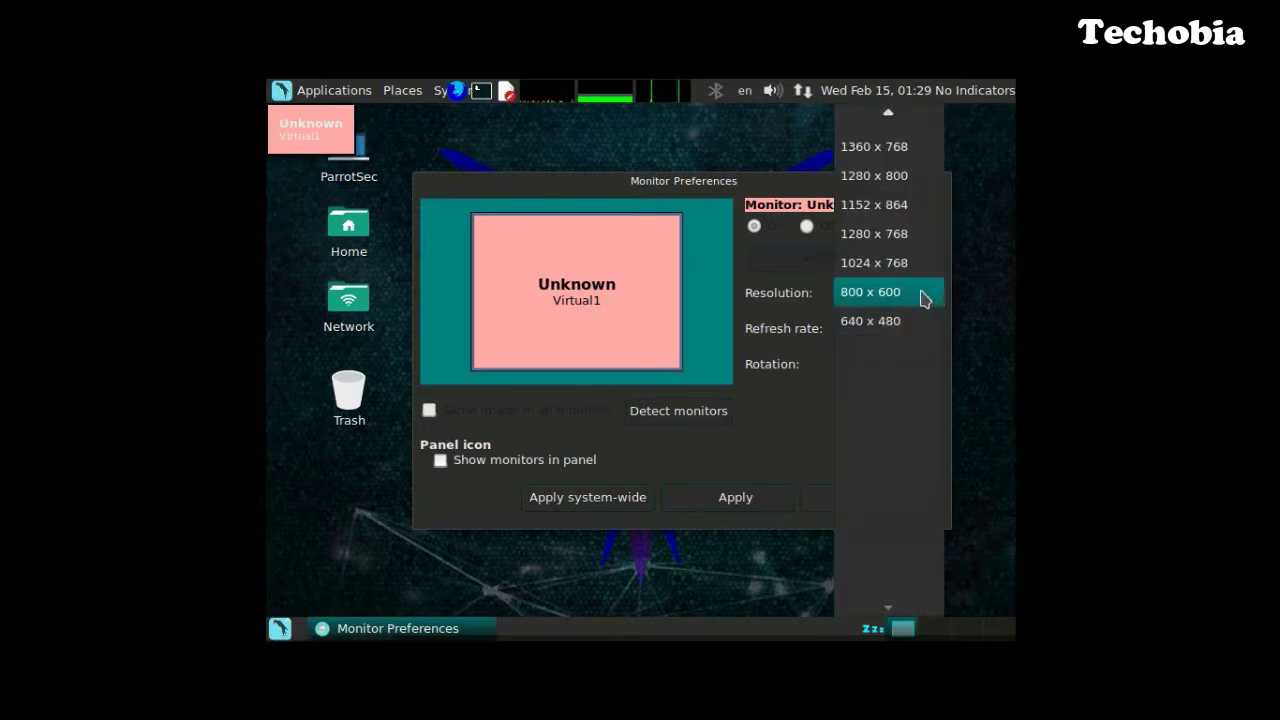
scroll(893, 205, up, 1)
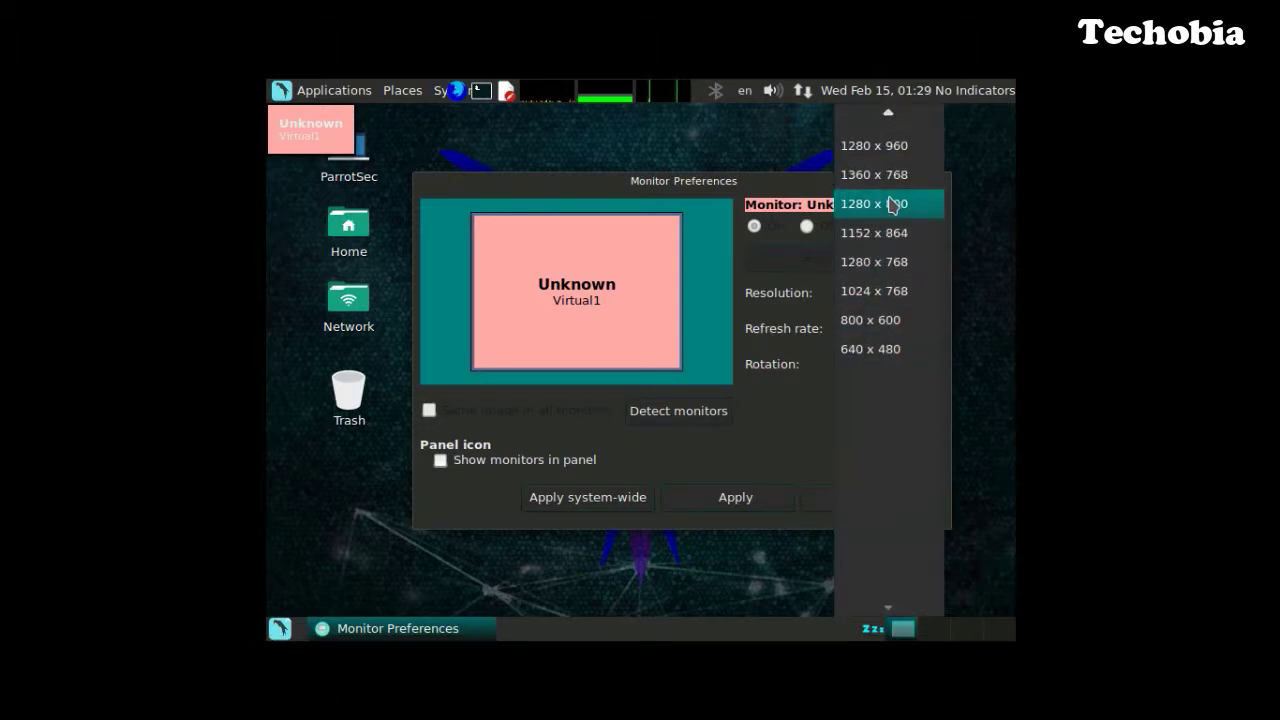
click(884, 180)
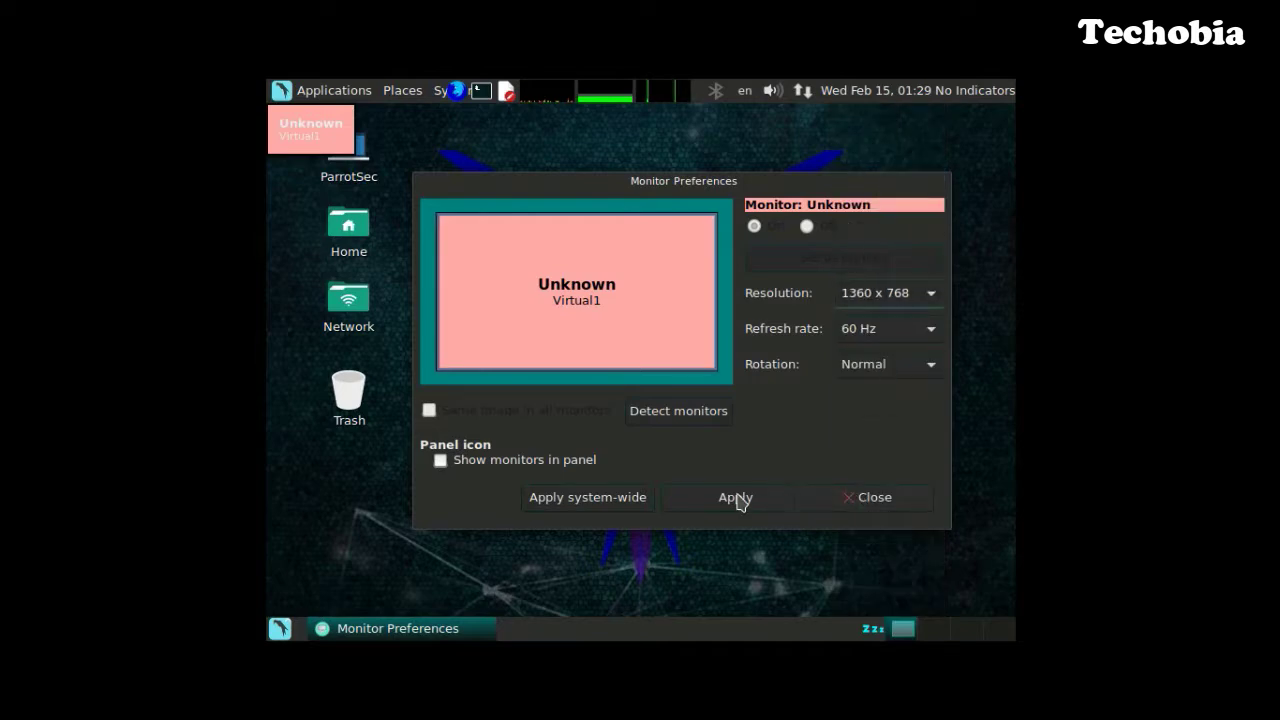
click(736, 497)
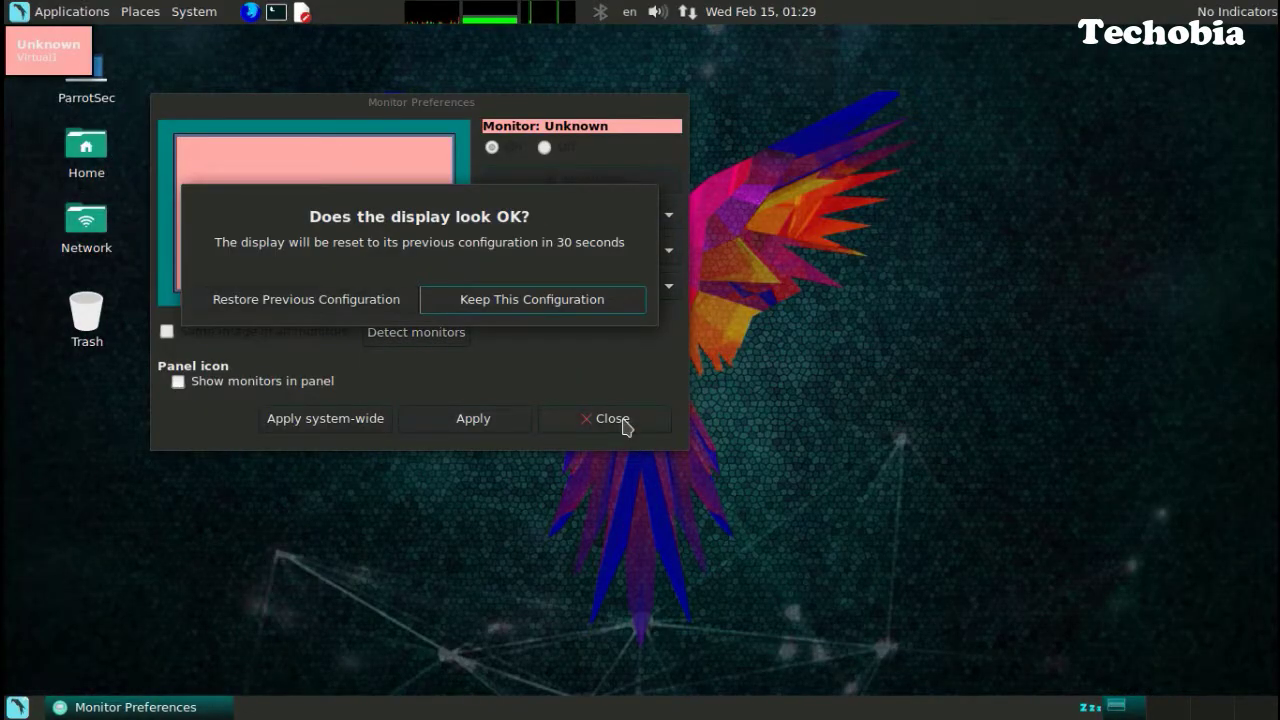
click(518, 304)
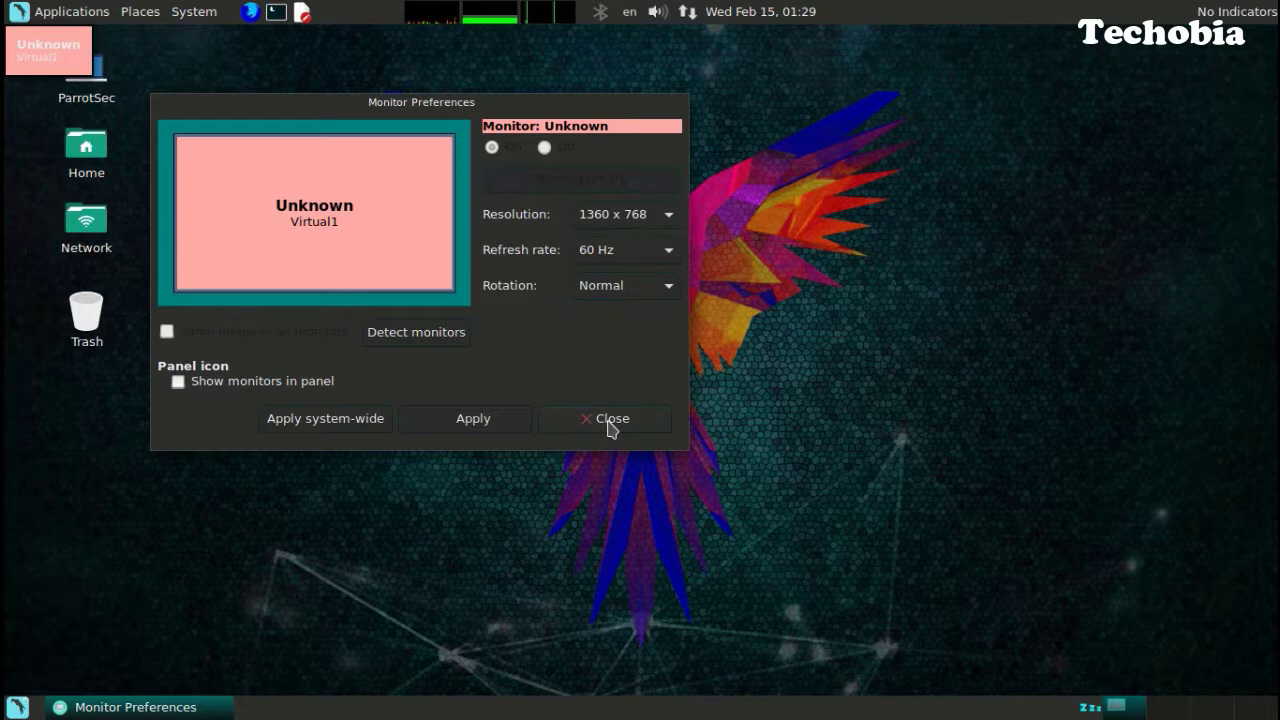
click(610, 420)
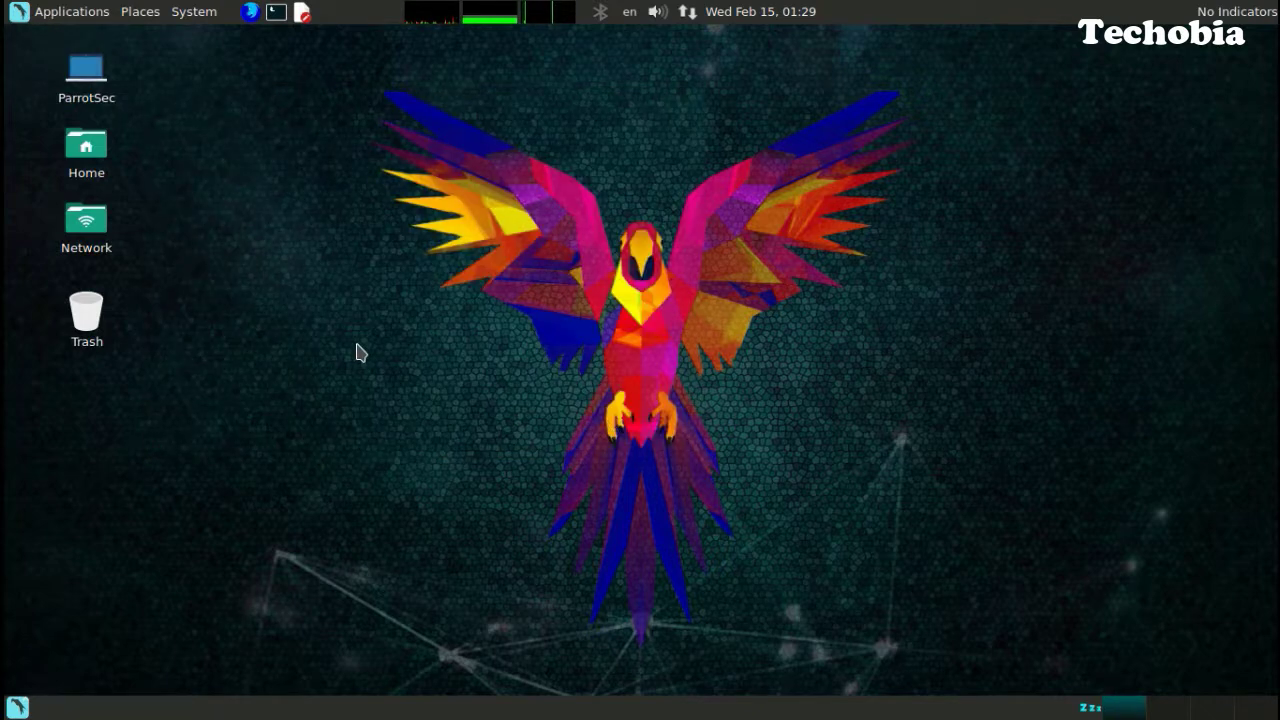
Open and then dismiss the options of the top-panel indicator item.
mouse_move(482, 25)
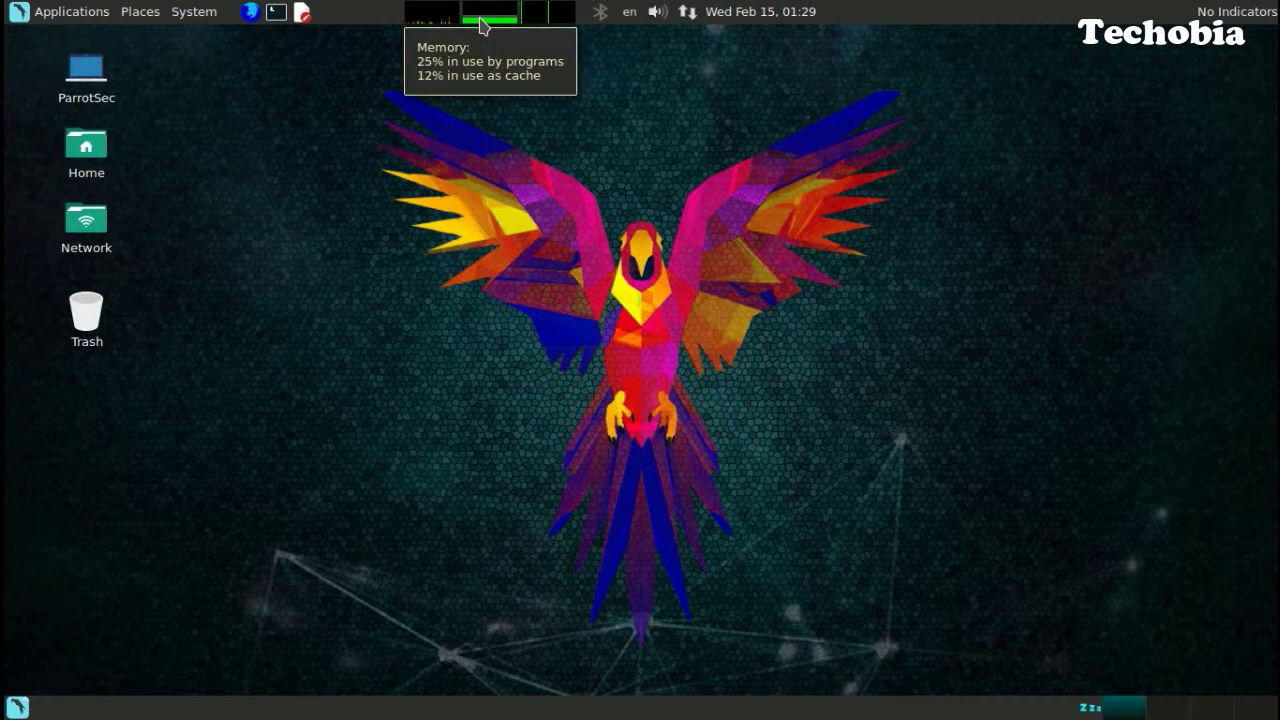
mouse_move(555, 22)
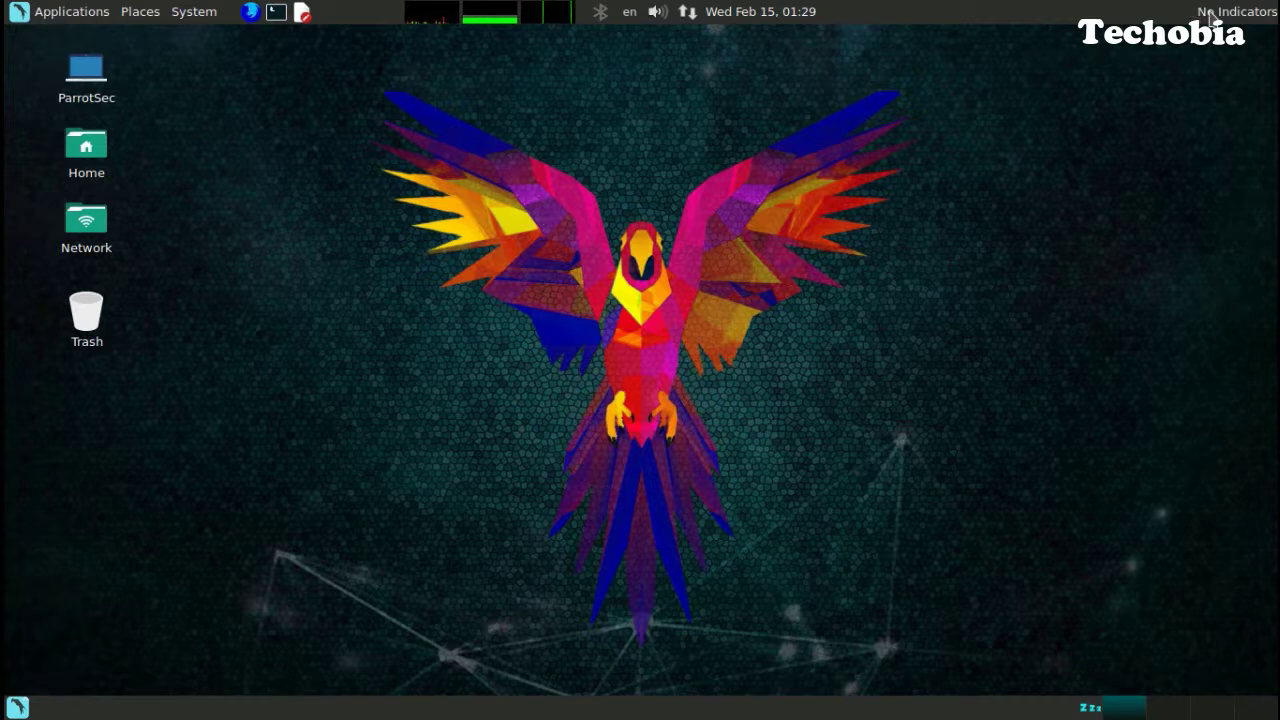
right_click(1211, 14)
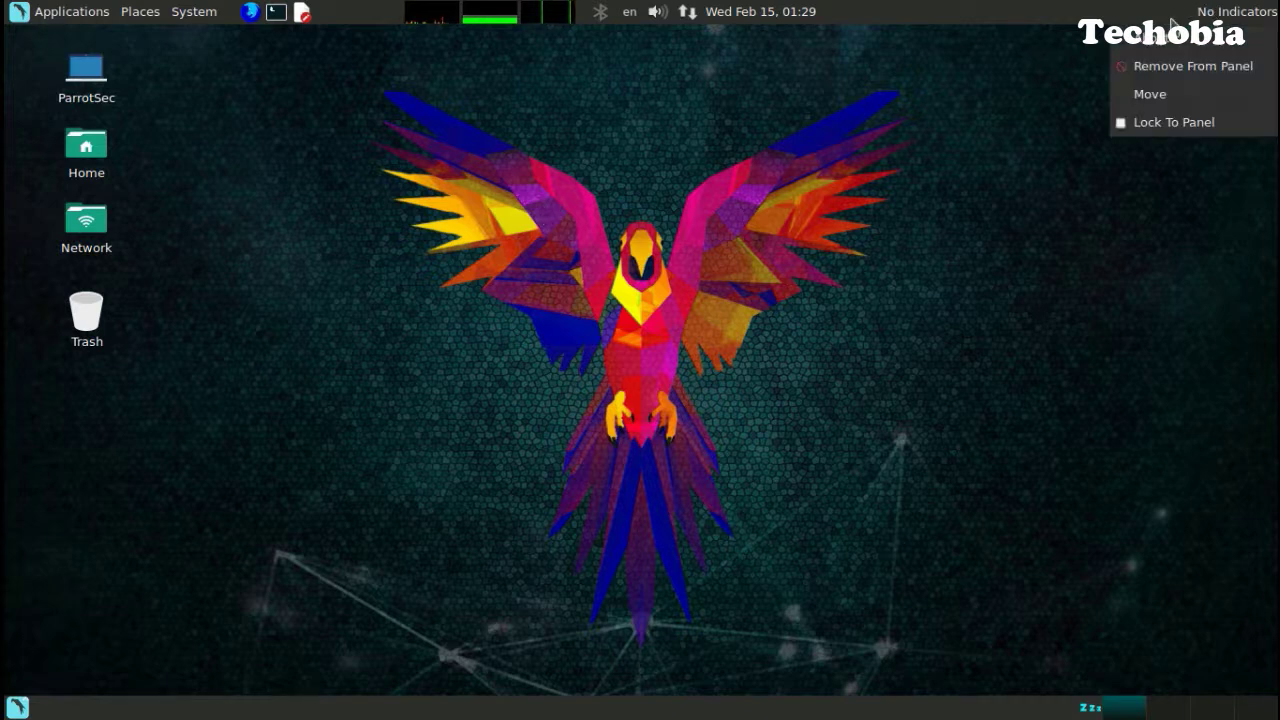
click(1068, 222)
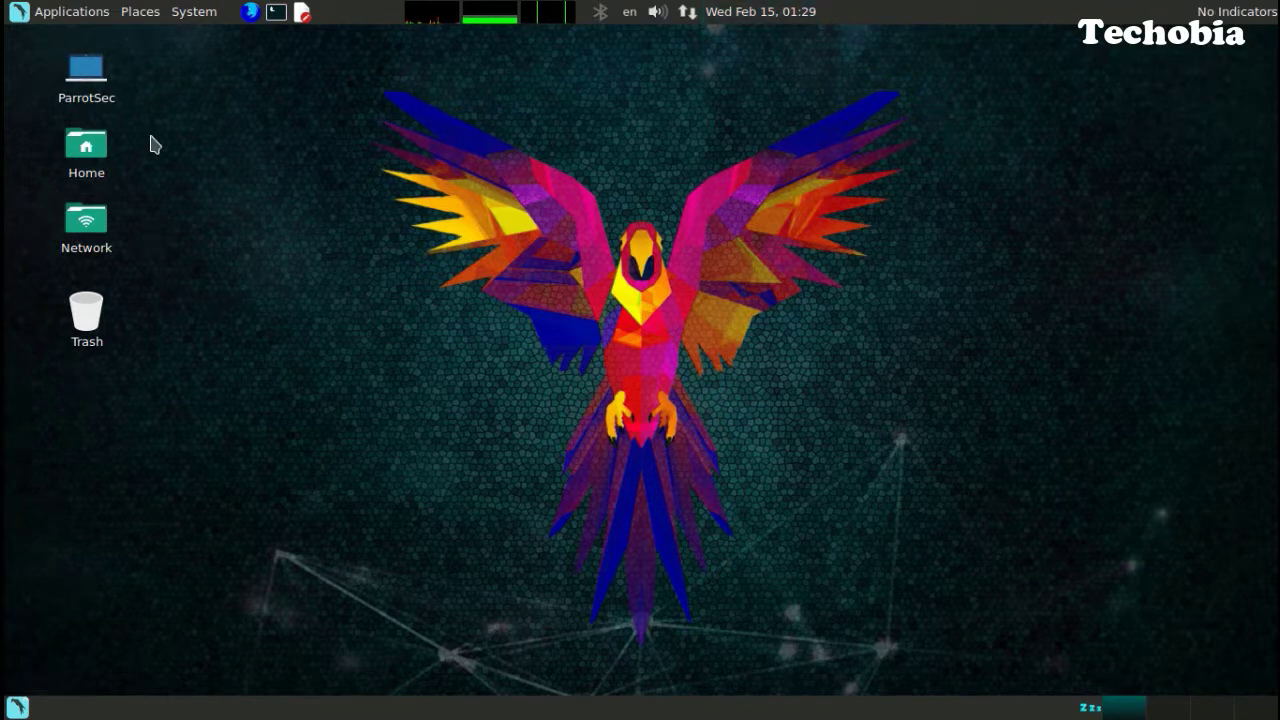
Restart the Parrot guest through System > Shut Down... > Restart.
click(66, 14)
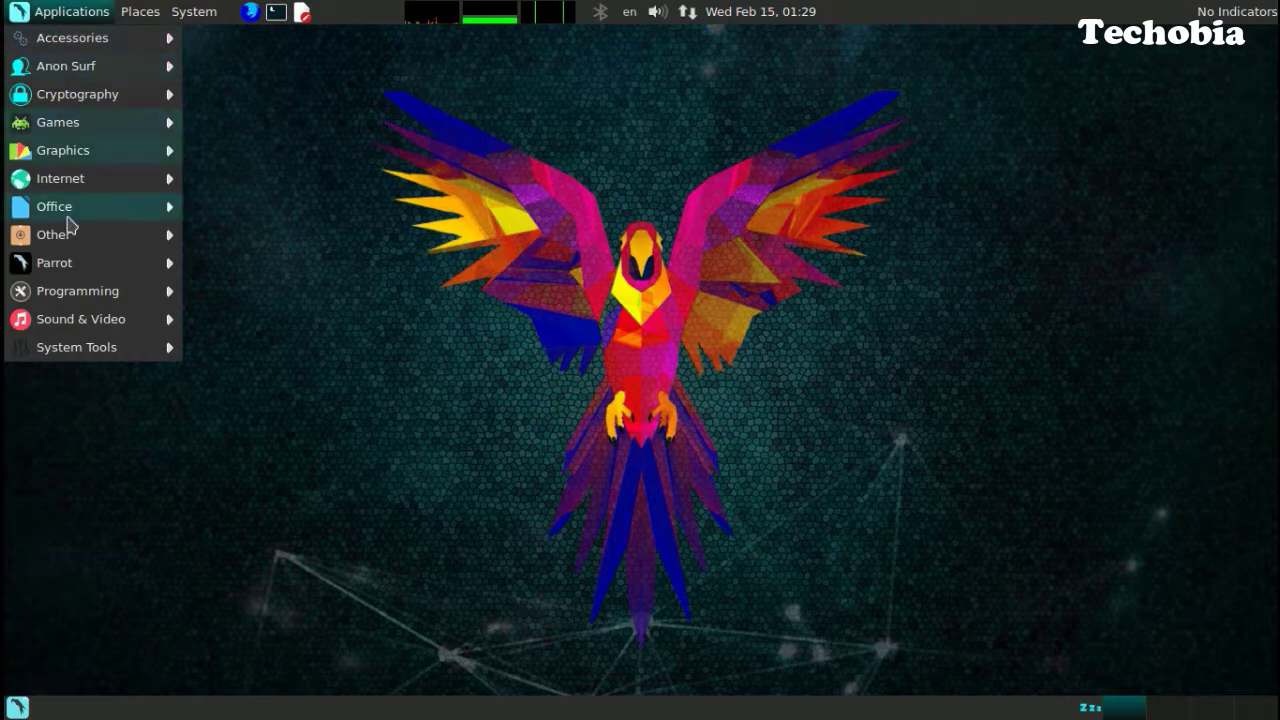
mouse_move(160, 16)
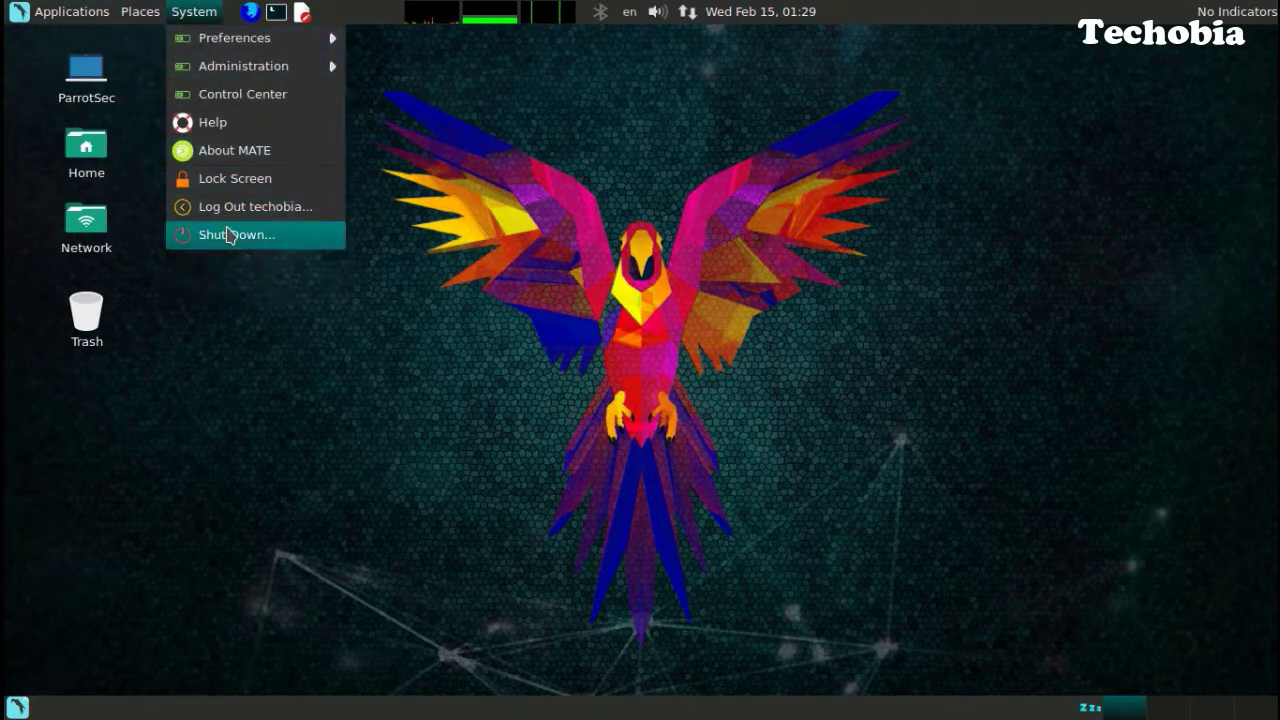
click(228, 234)
click(644, 441)
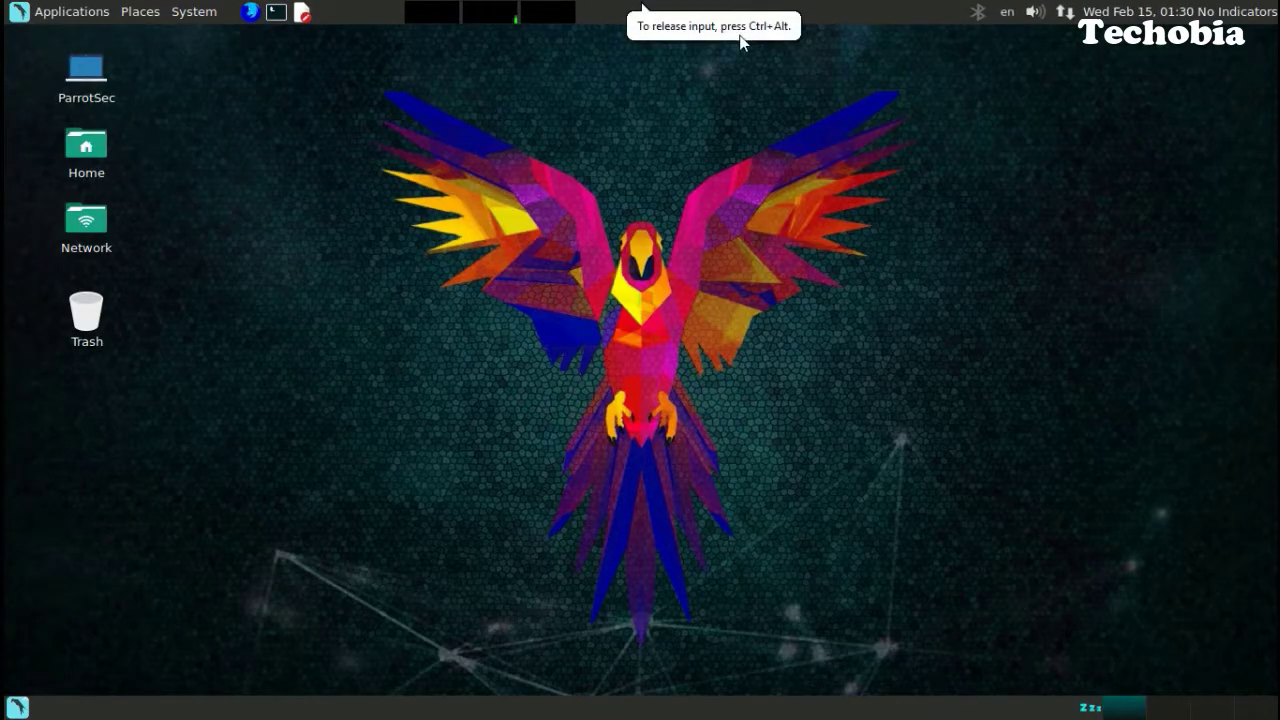
Open System > Preferences > Hardware > Keyboard Shortcuts and scroll through the list.
click(194, 11)
mouse_move(232, 38)
mouse_move(403, 46)
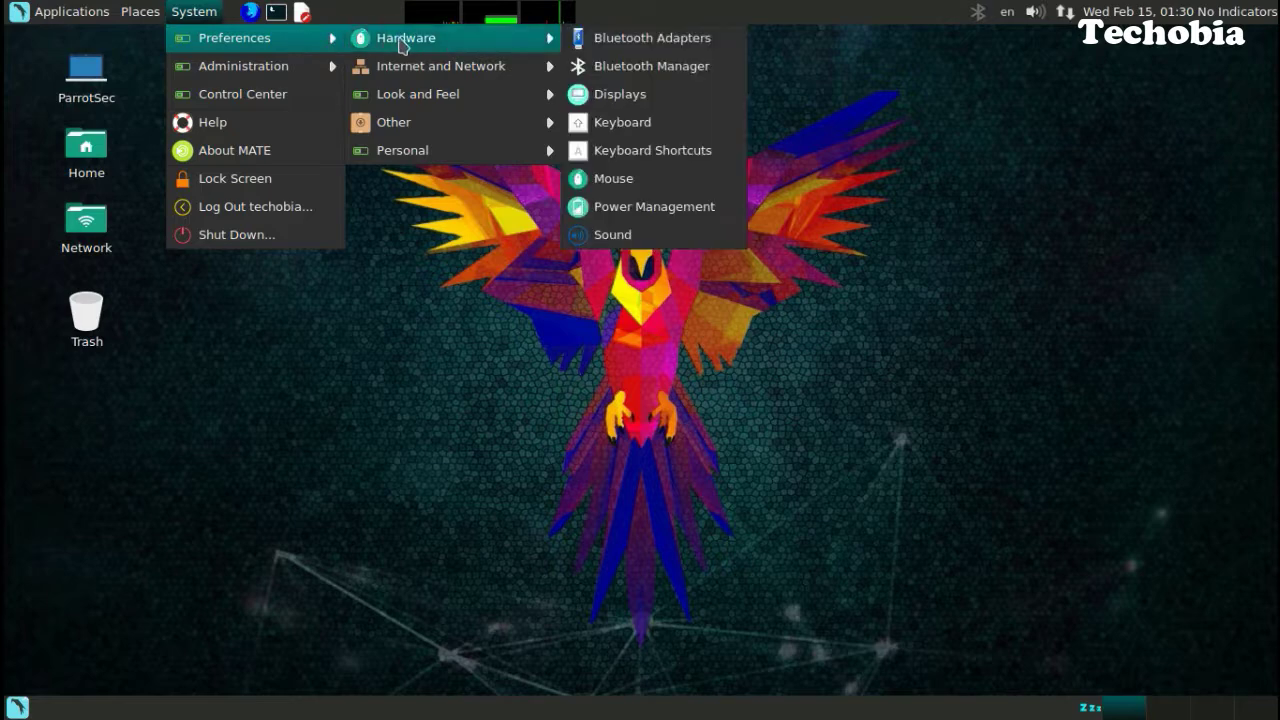
click(660, 152)
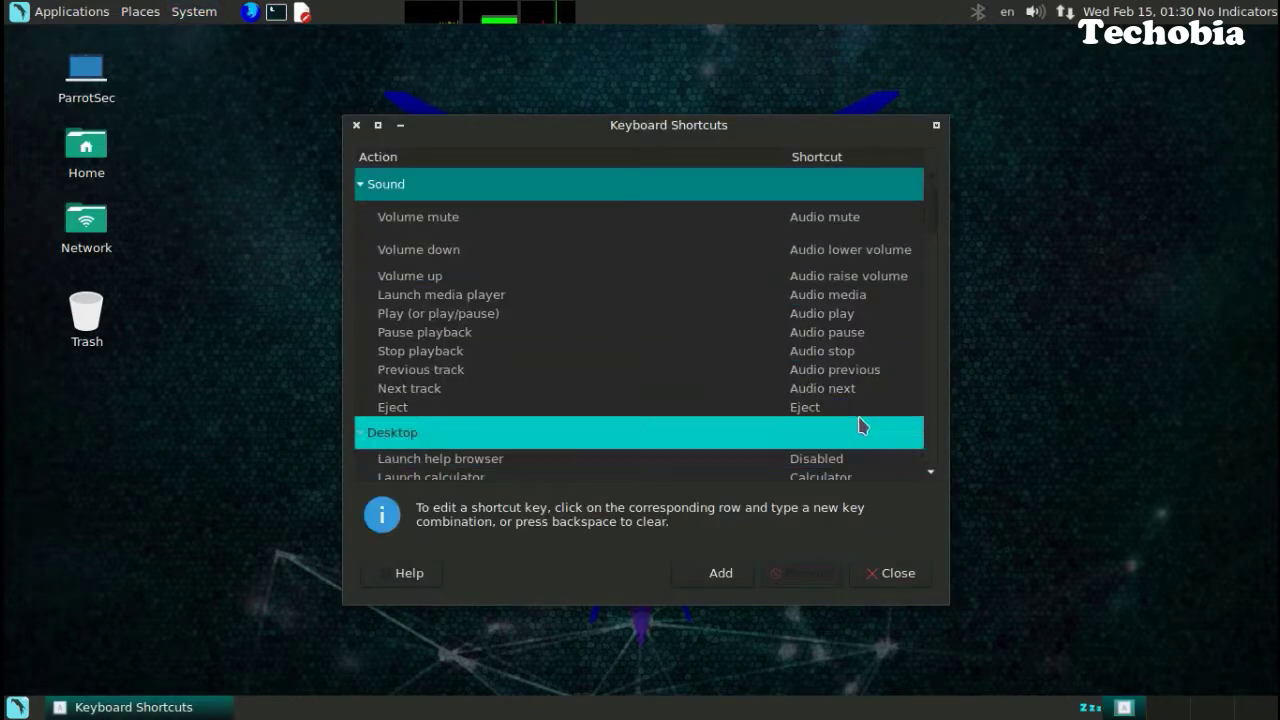
scroll(600, 313, down, 3)
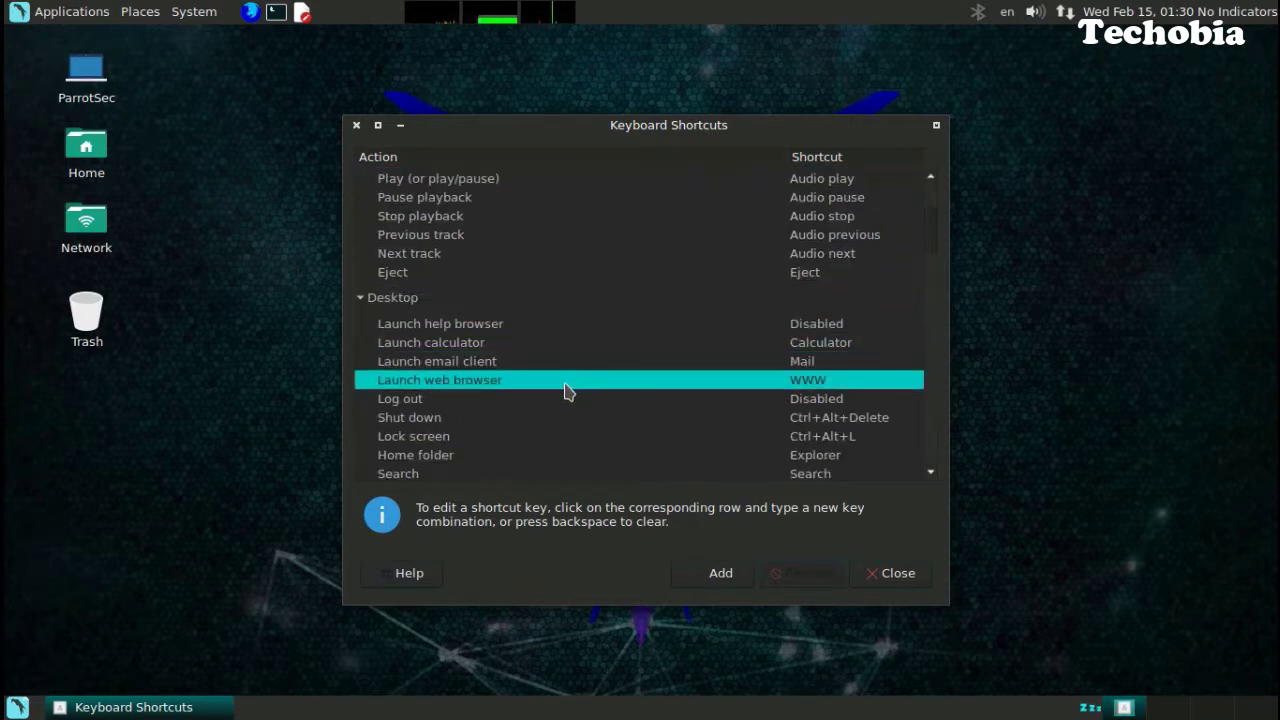
scroll(564, 390, down, 2)
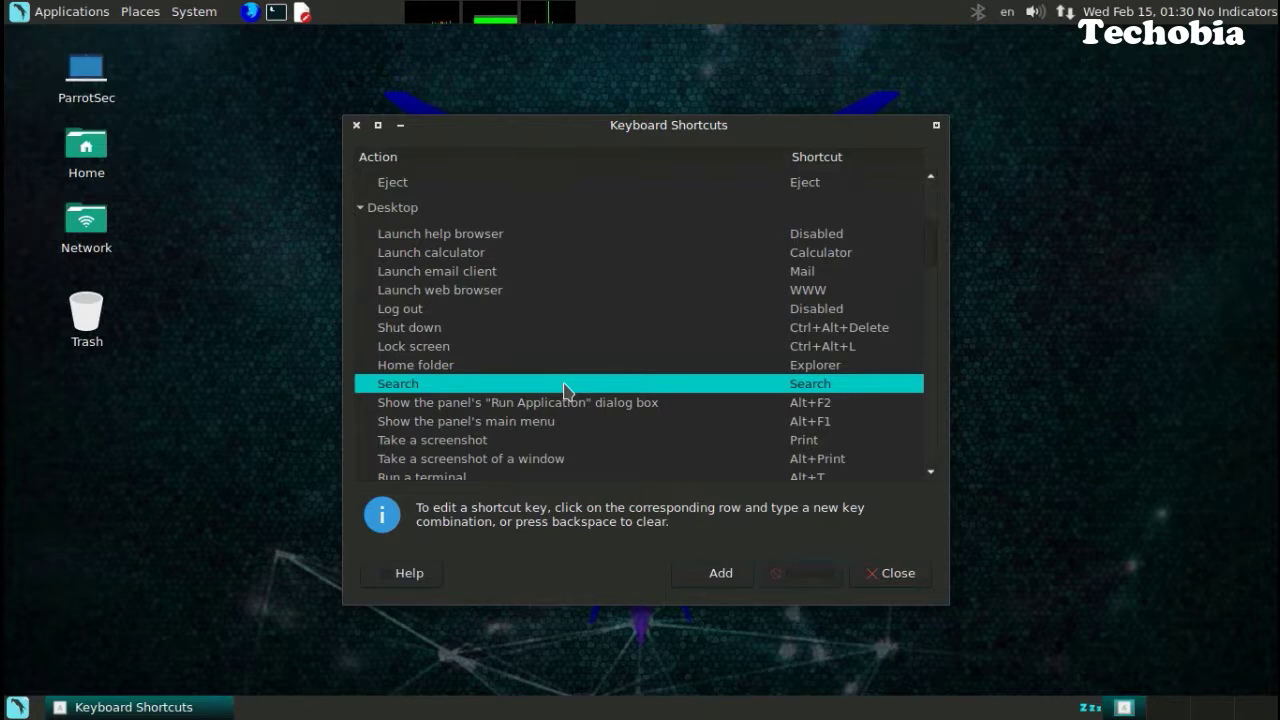
scroll(564, 390, down, 1)
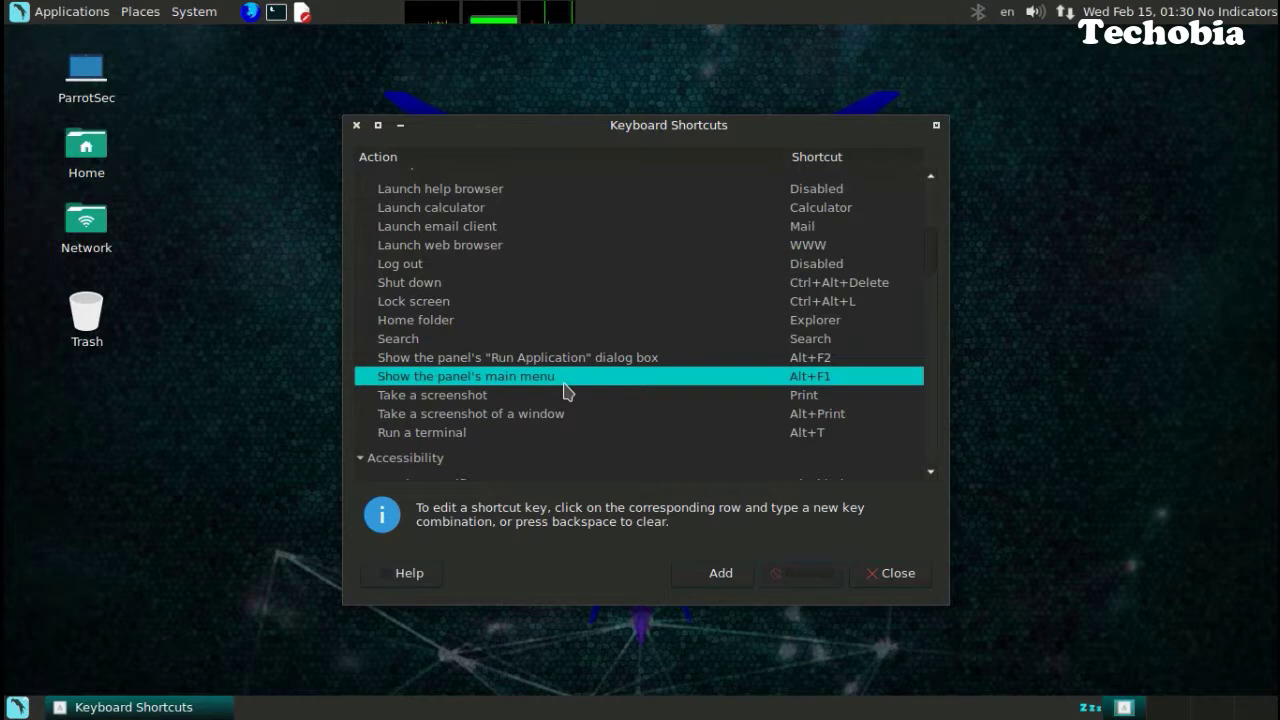
scroll(564, 390, down, 3)
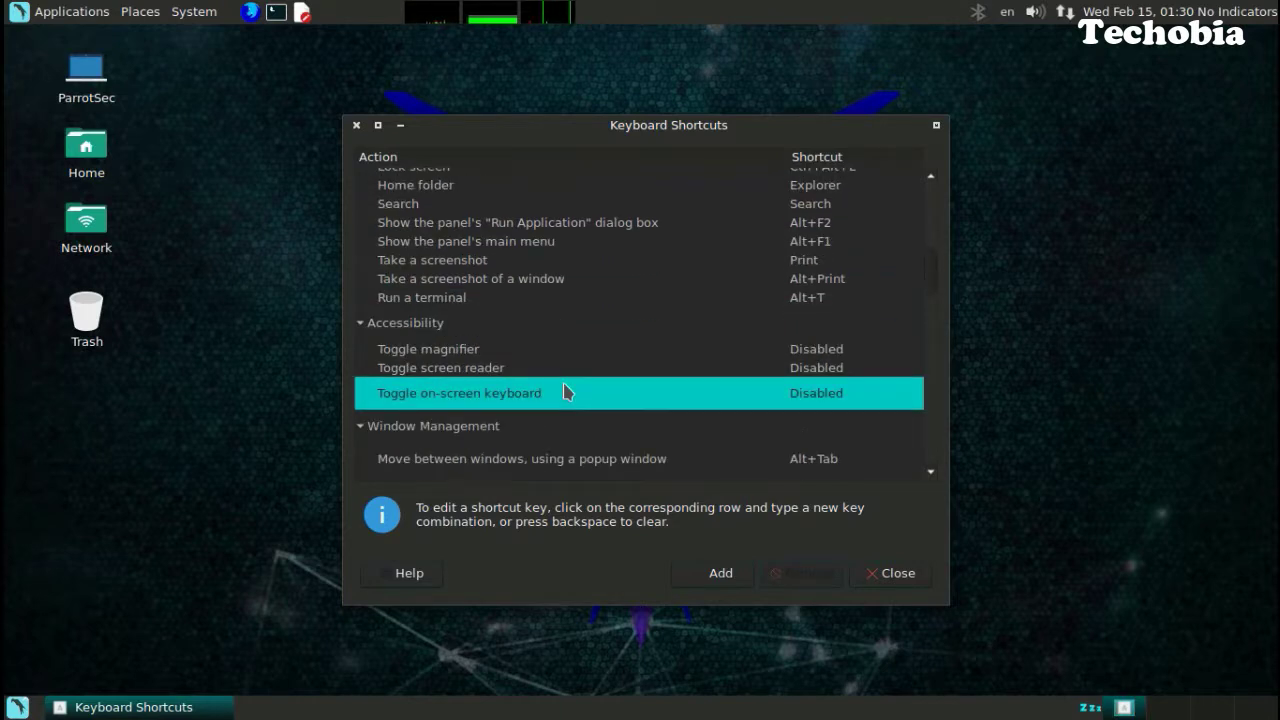
Launch a Terminal with Alt+T and close the Keyboard Shortcuts window.
key(alt+t)
click(836, 148)
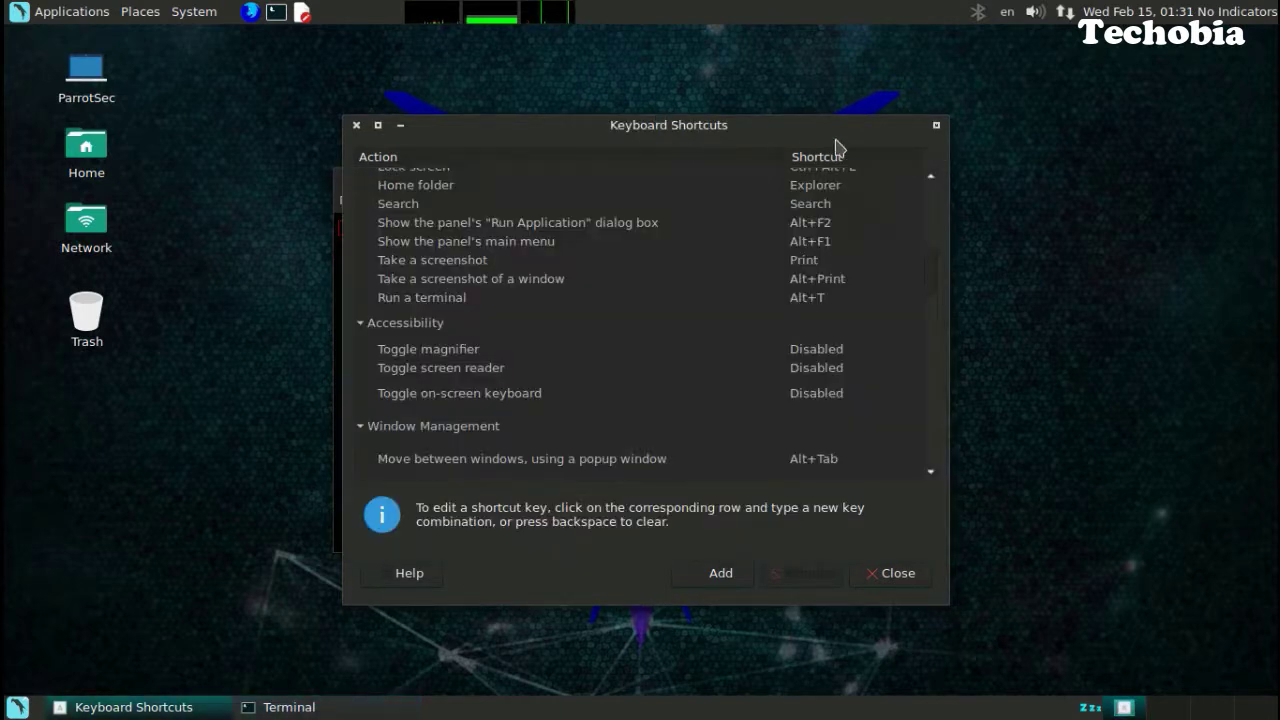
click(936, 126)
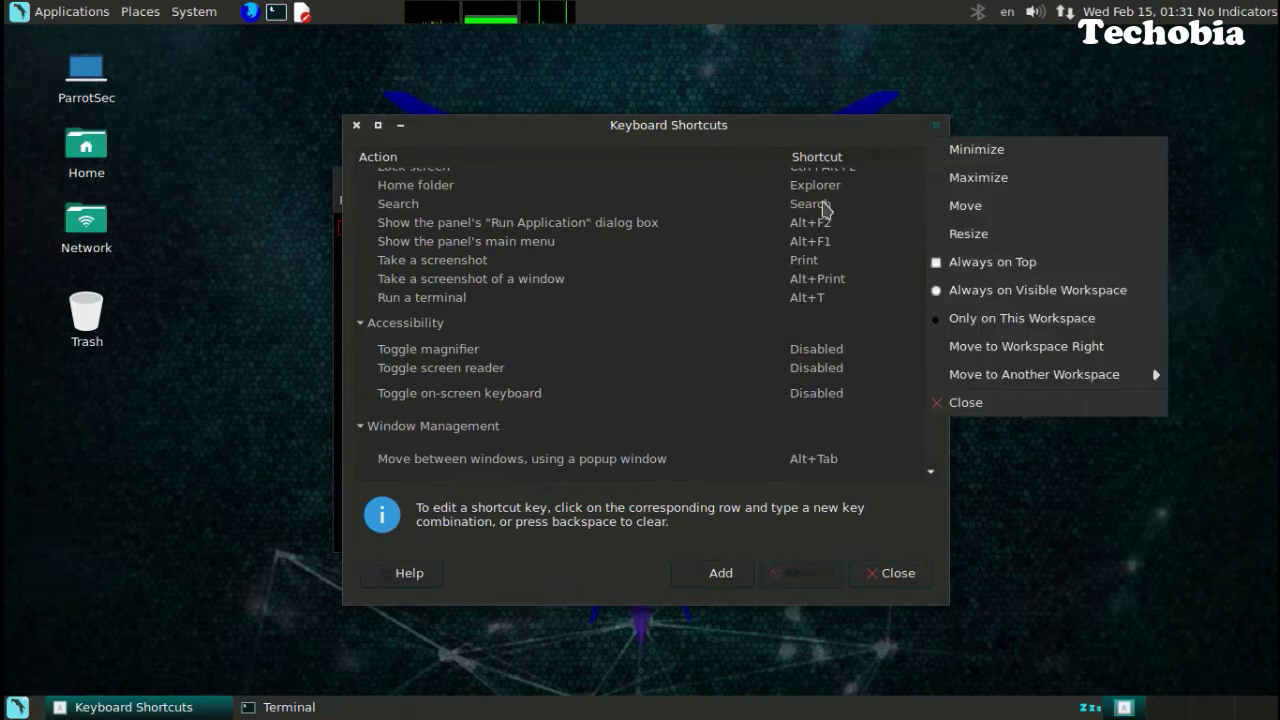
click(966, 114)
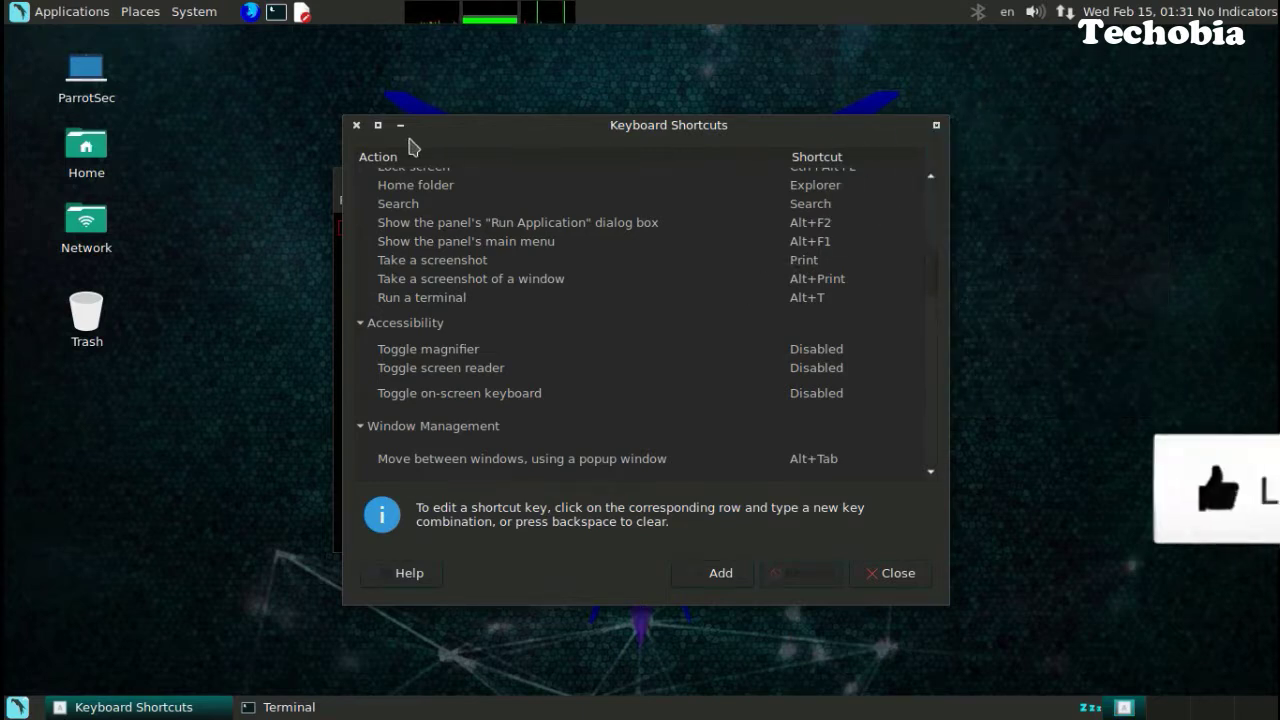
click(356, 125)
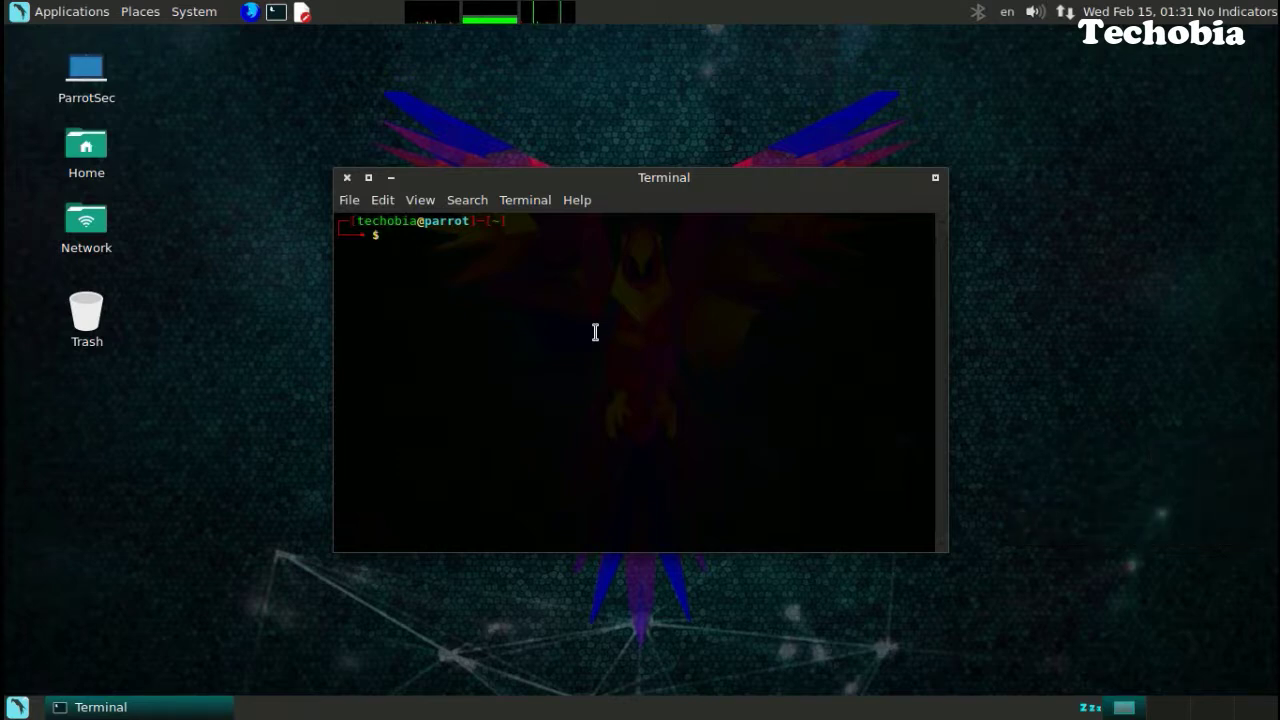
Check the current user with whoami and try sudo -i, which is refused.
text(whoami)
key(Return)
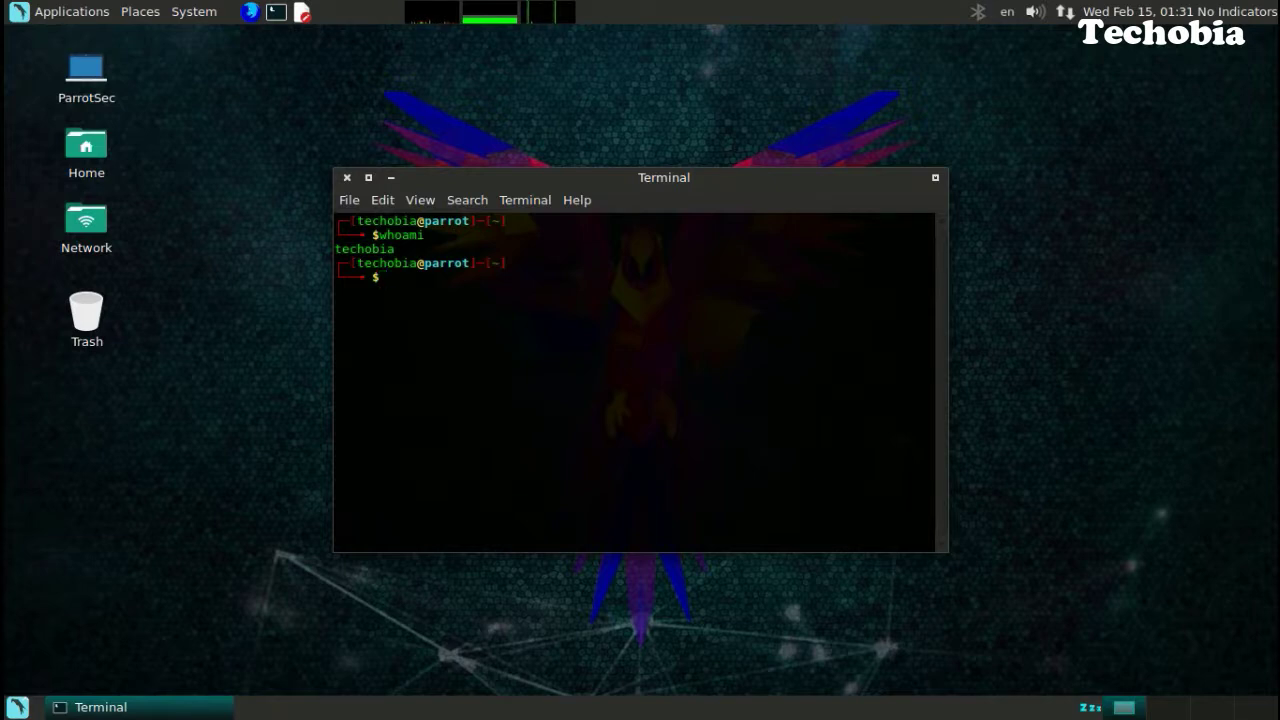
text(sudo -i)
key(Return)
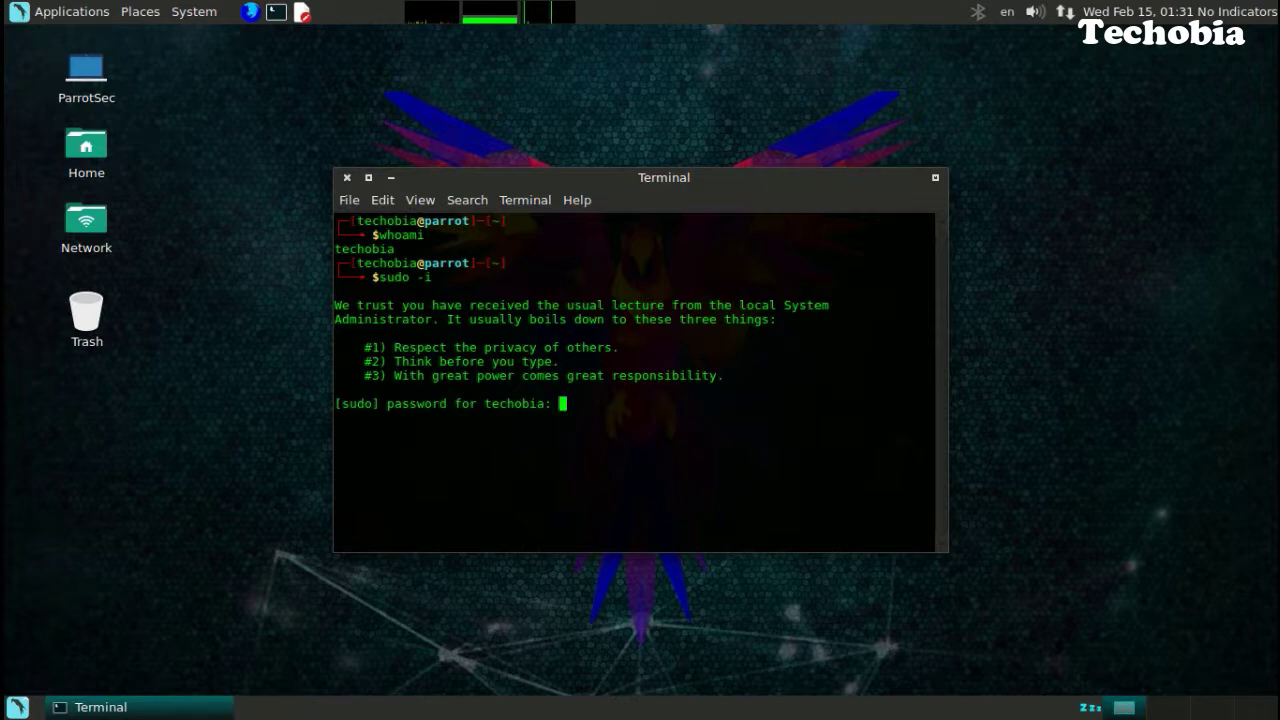
key(Return)
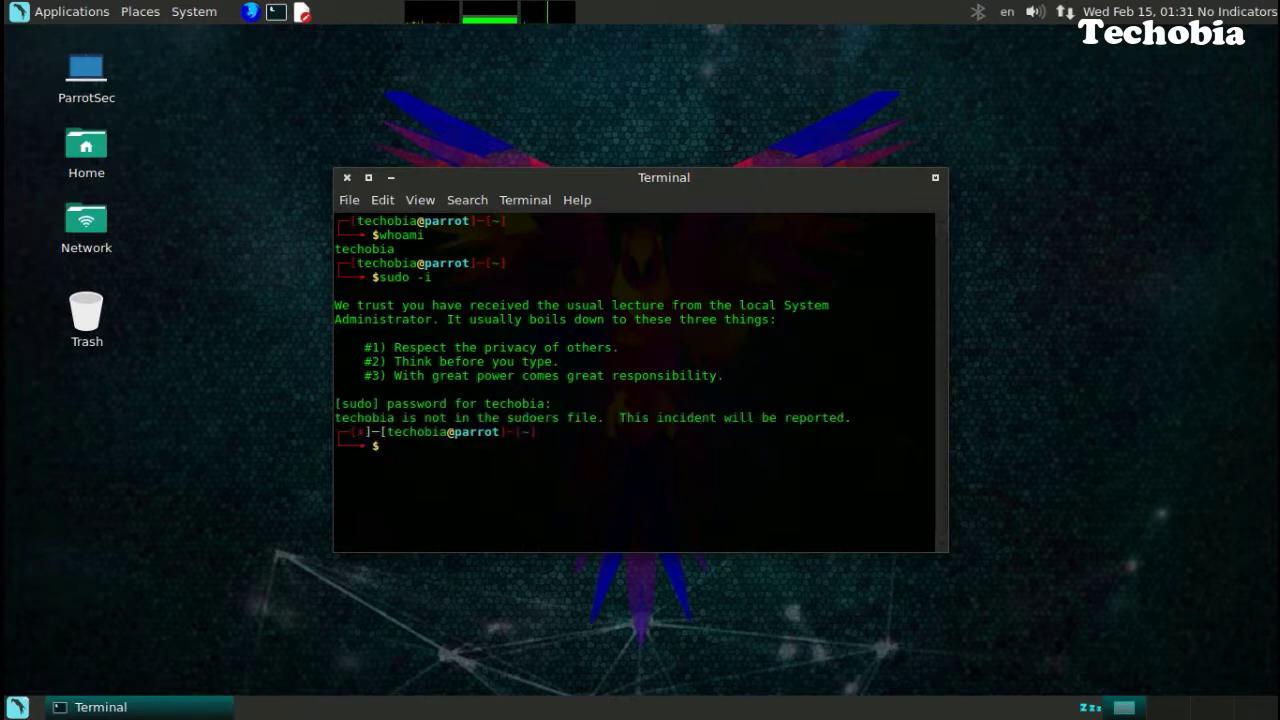
Become root with su root and the root password, then clear the screen.
text(su root)
key(Return)
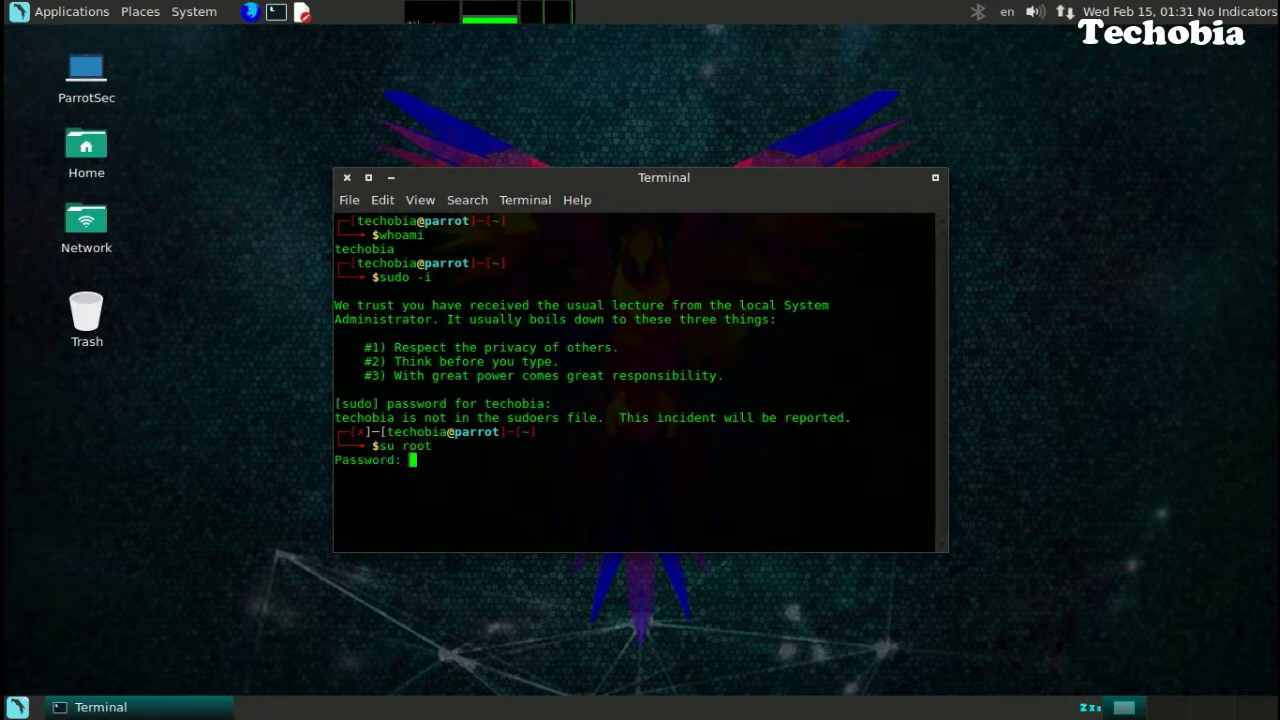
key(Return)
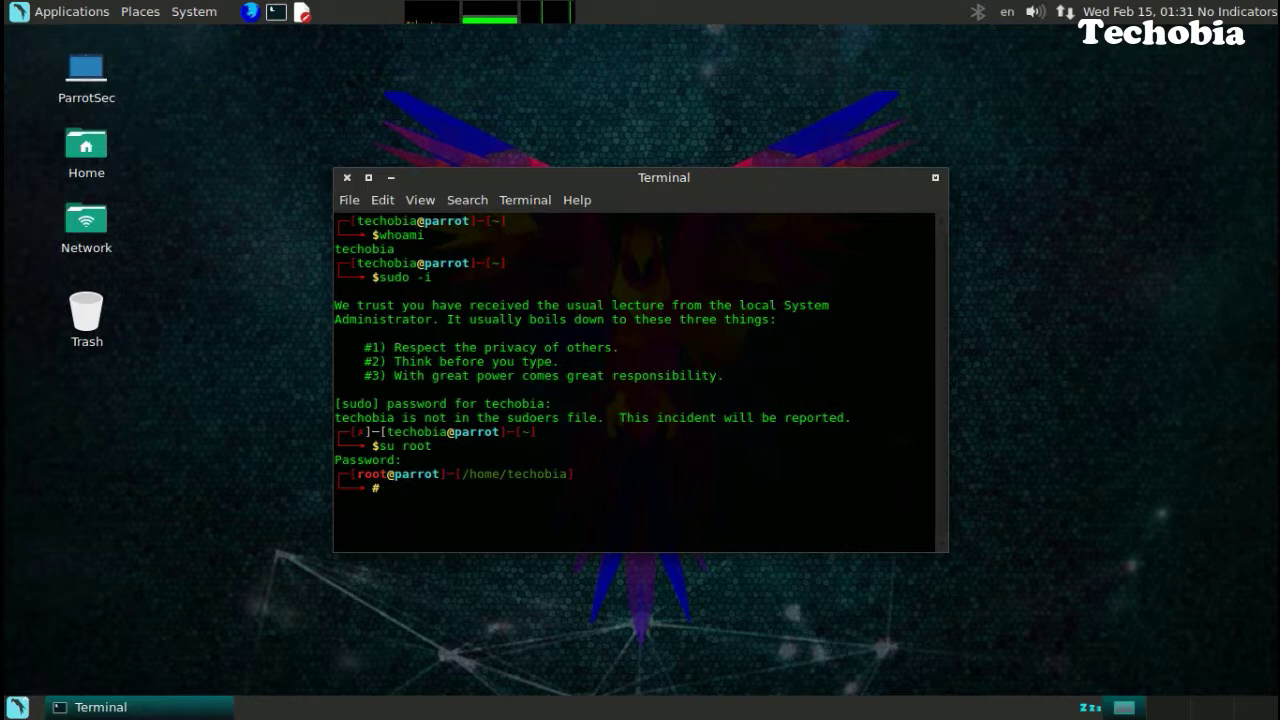
text(clear)
key(Return)
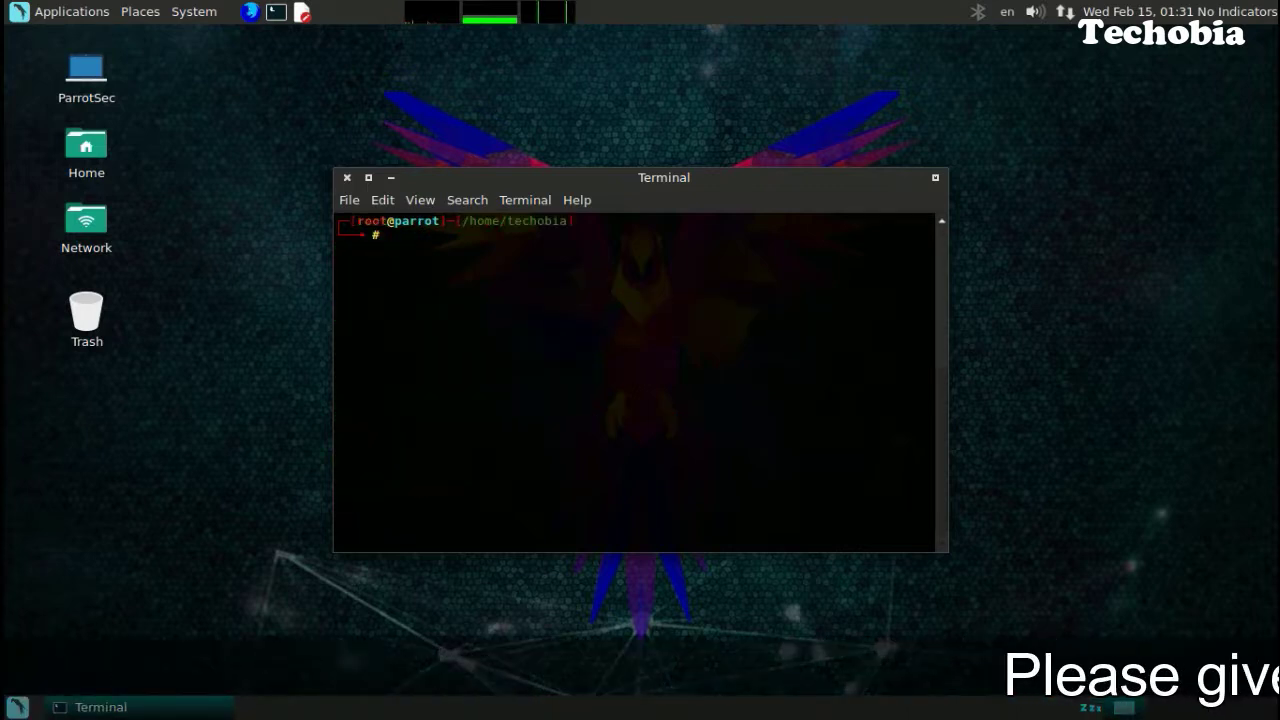
Exit the root shell back to the regular user and try su -i.
text(exit)
key(Return)
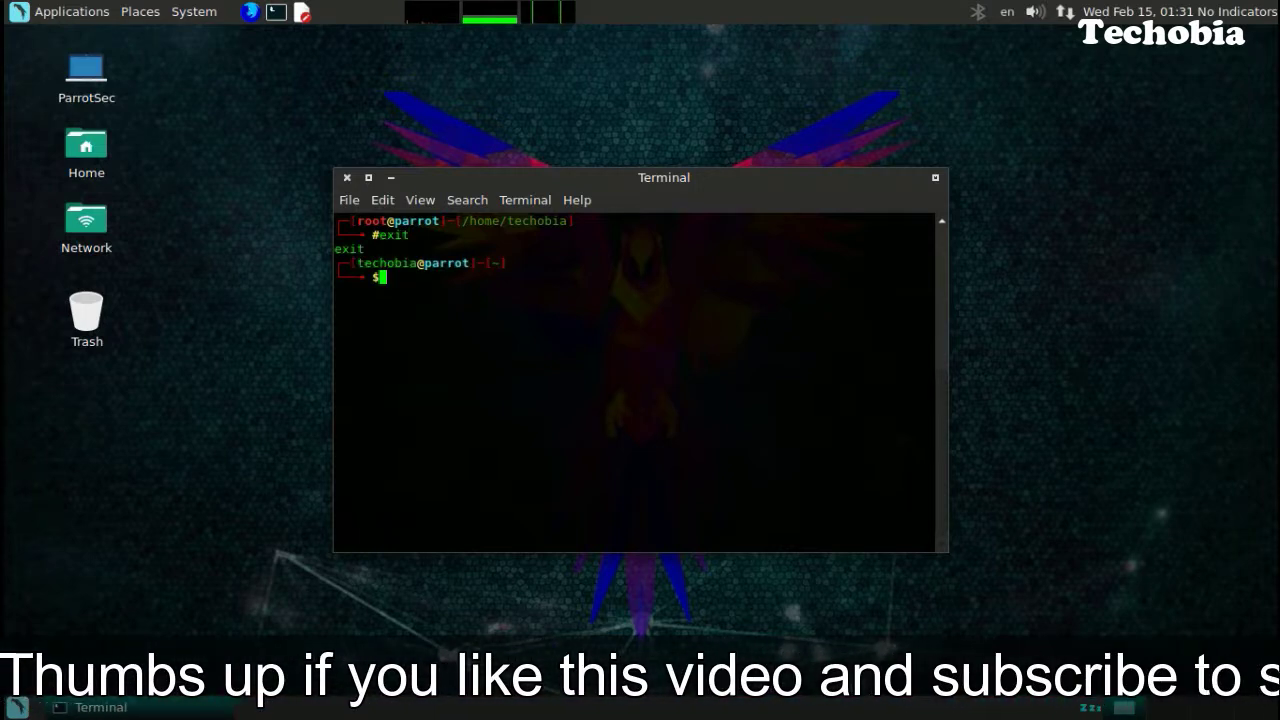
text(su -i)
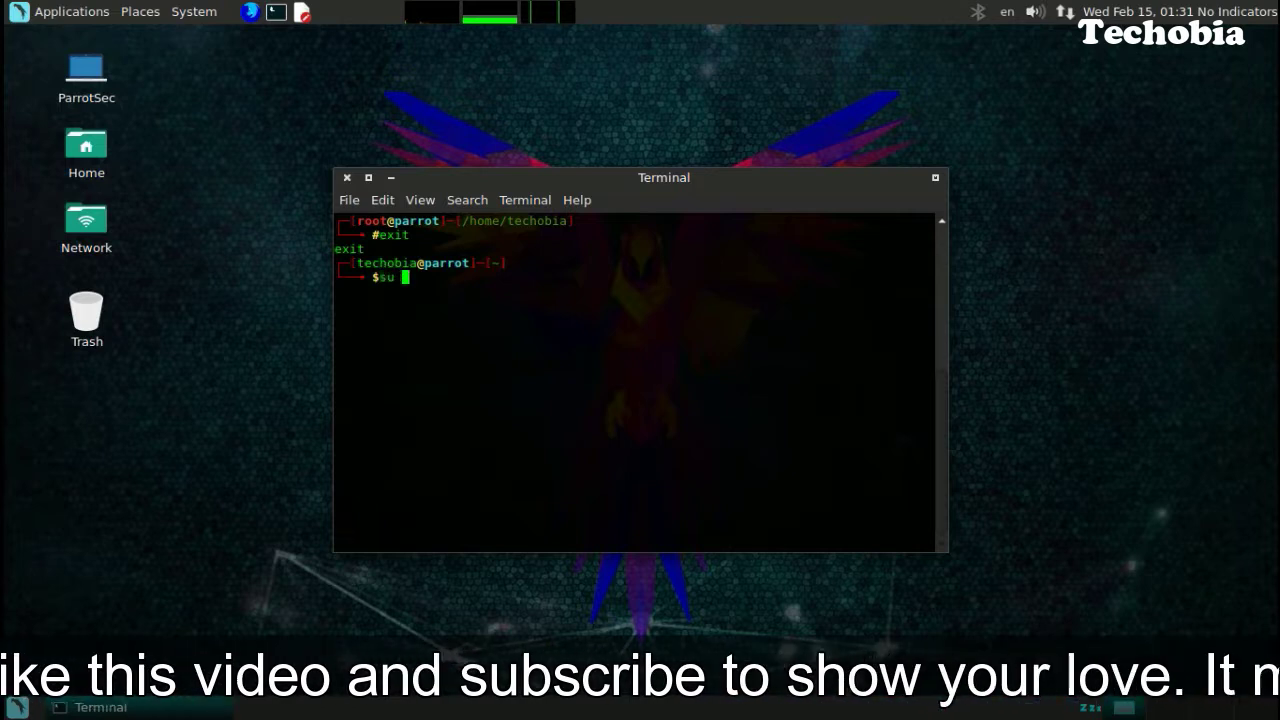
key(Return)
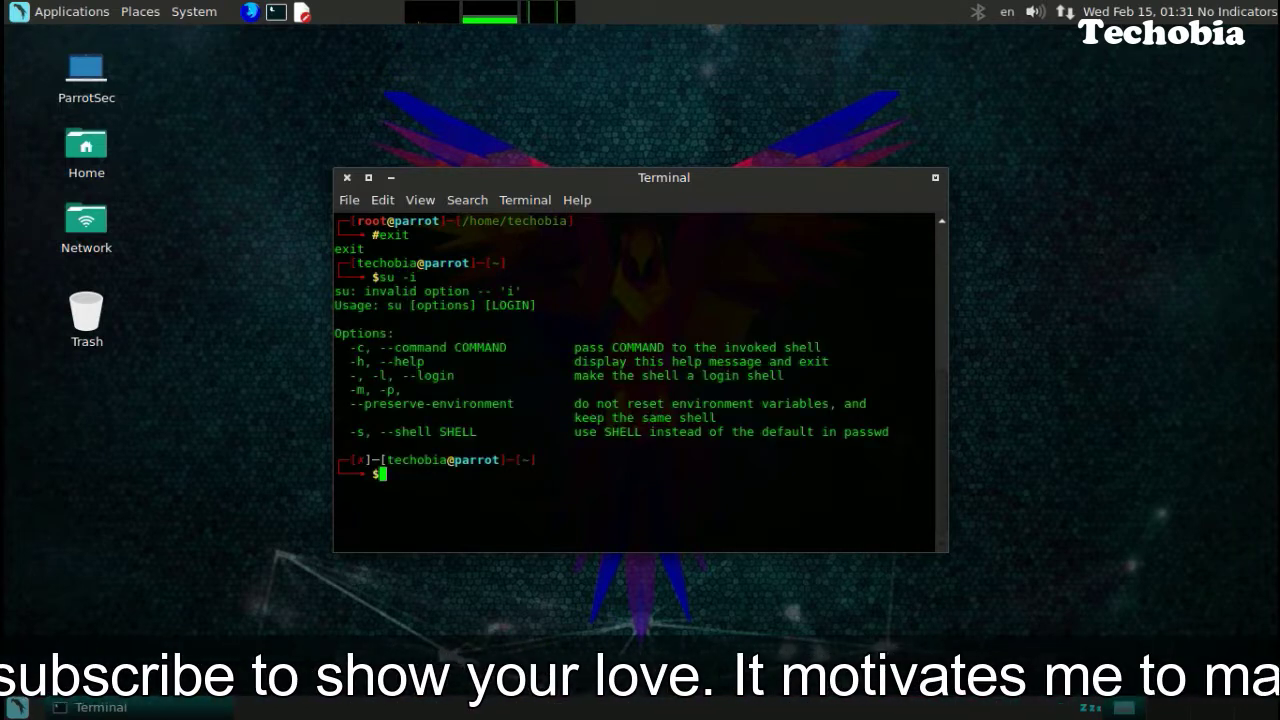
Become root again with su root and the root password, clear the screen, and start an apt command.
text(su root)
key(Return)
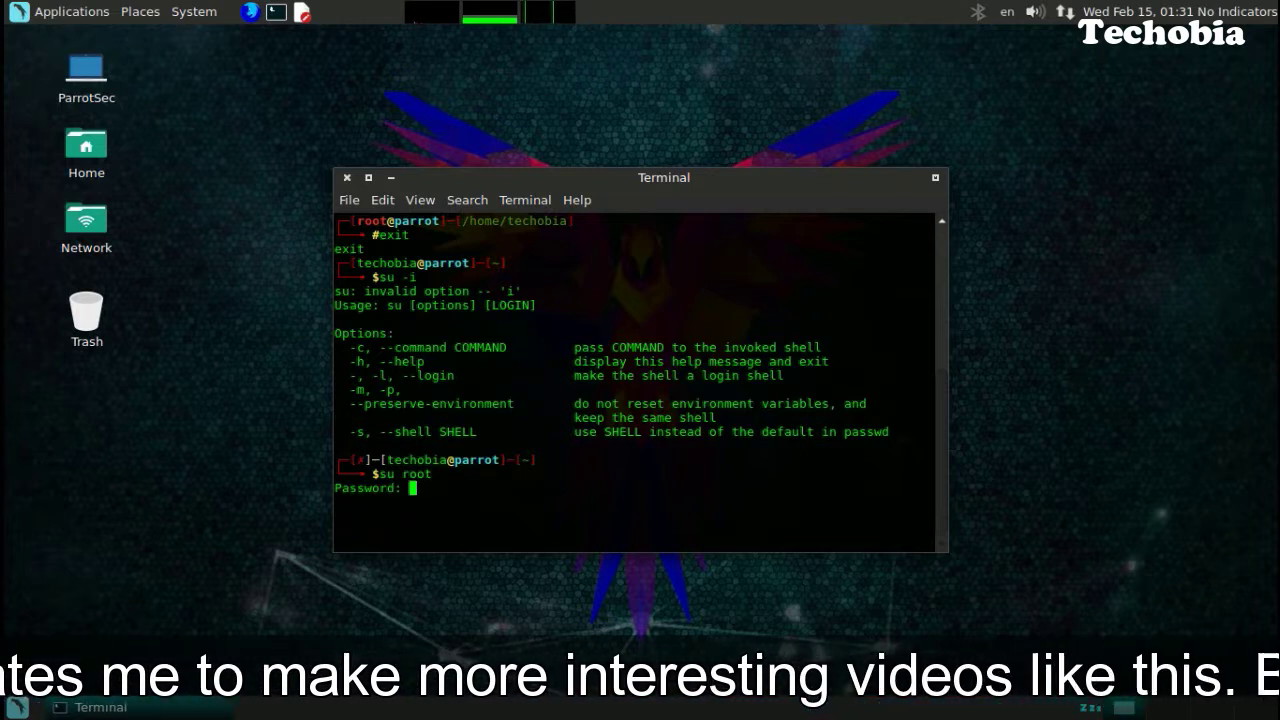
key(Return)
text(clear)
key(Return)
text(a)
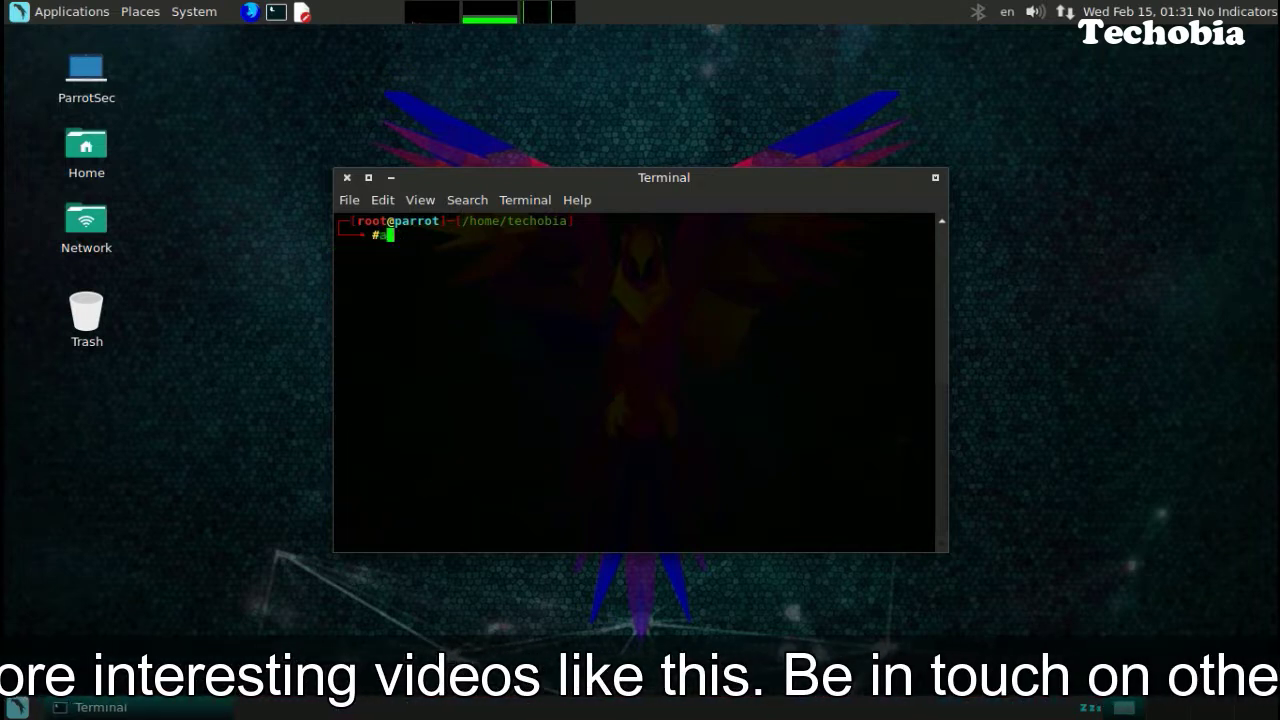
text(pt insta)
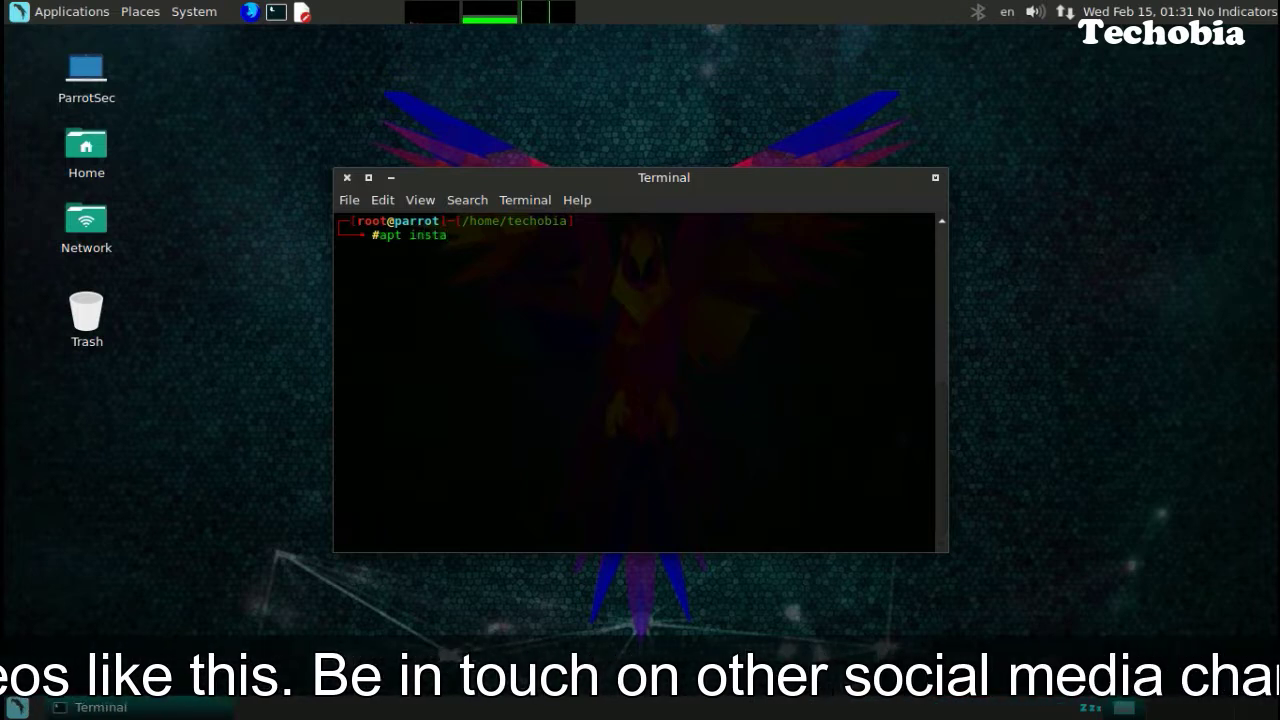
text(ll)
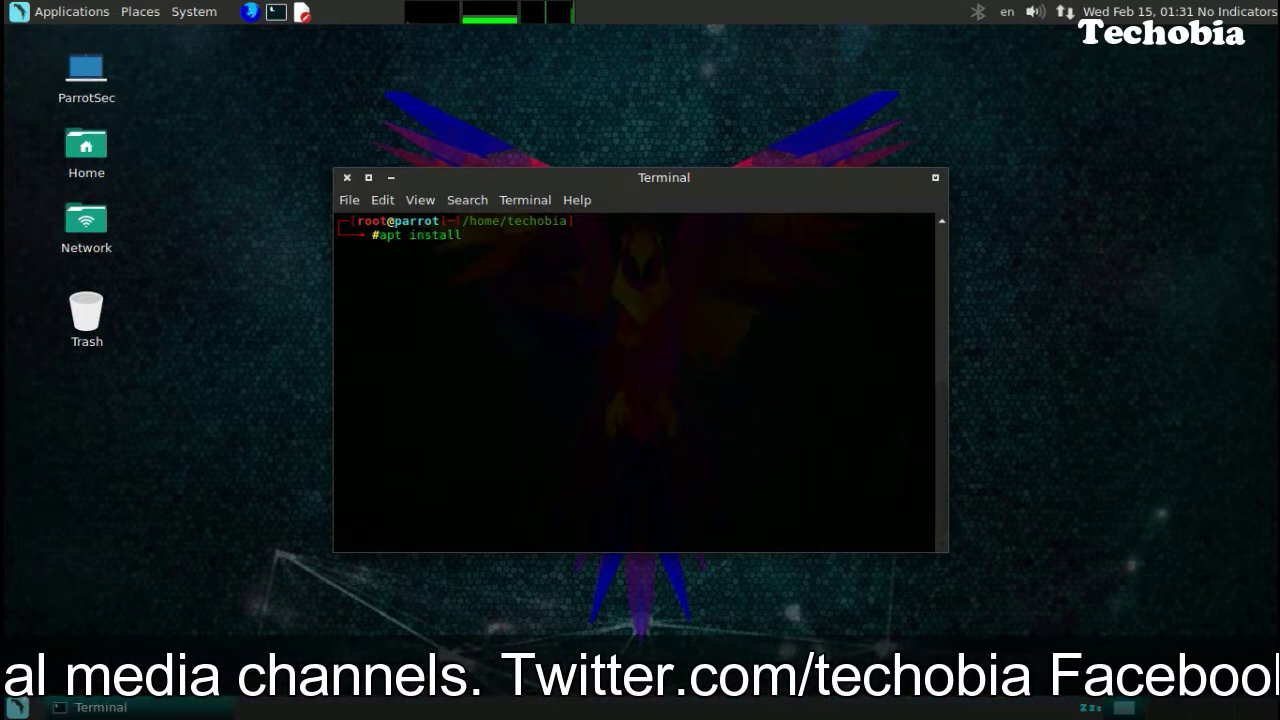
key(BackSpace)
key(BackSpace)
key(BackSpace)
key(BackSpace)
key(BackSpace)
key(BackSpace)
key(BackSpace)
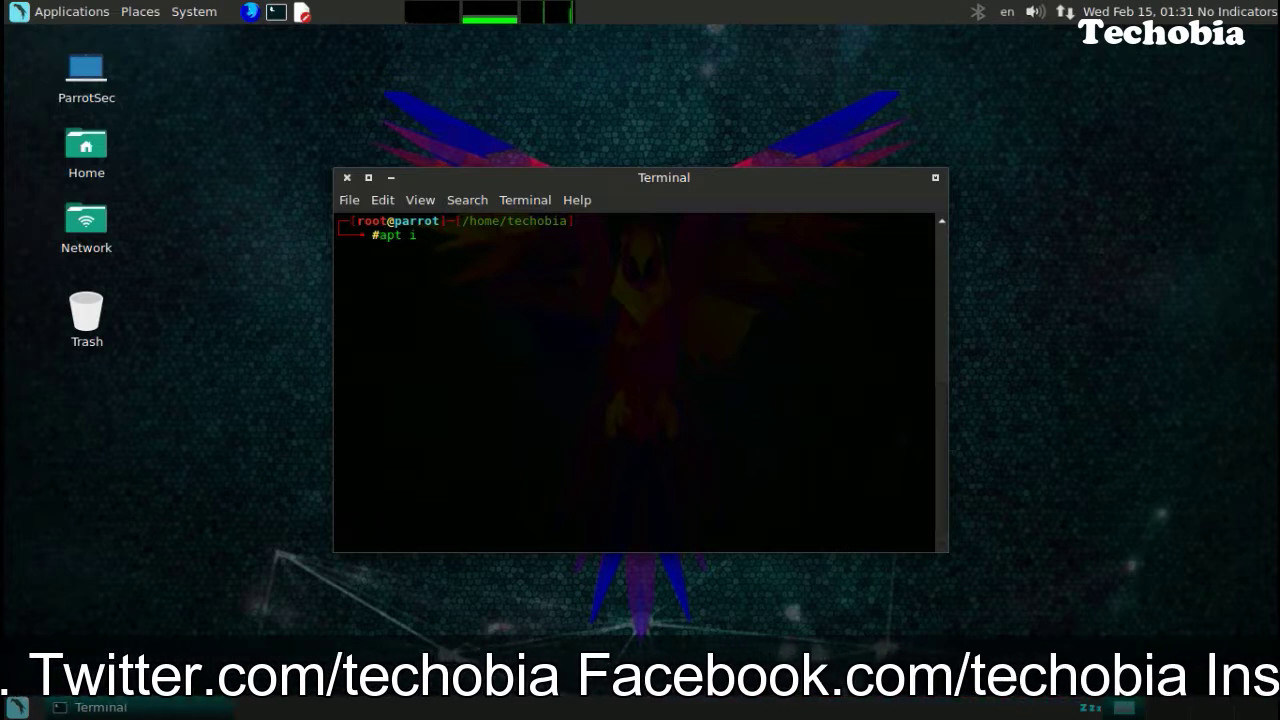
key(BackSpace)
Run apt update, then apt upgrade, confirming the download of the 1038 upgradable packages.
text(update)
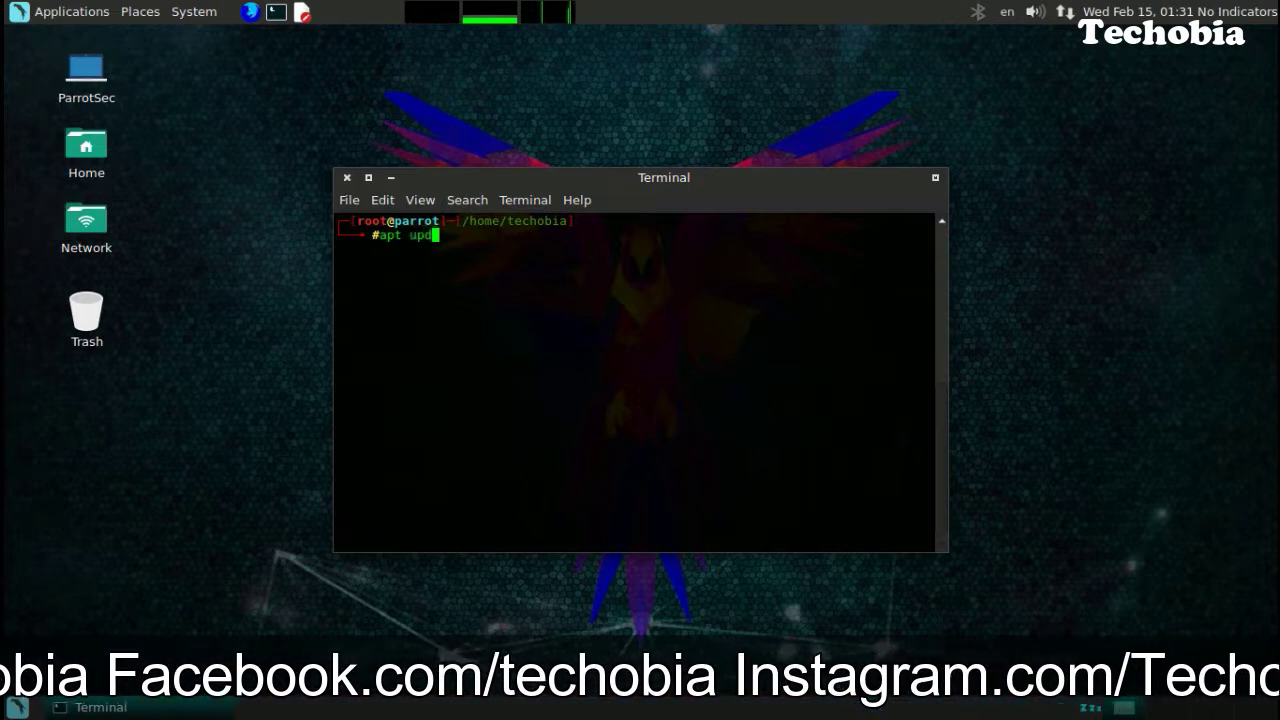
key(Return)
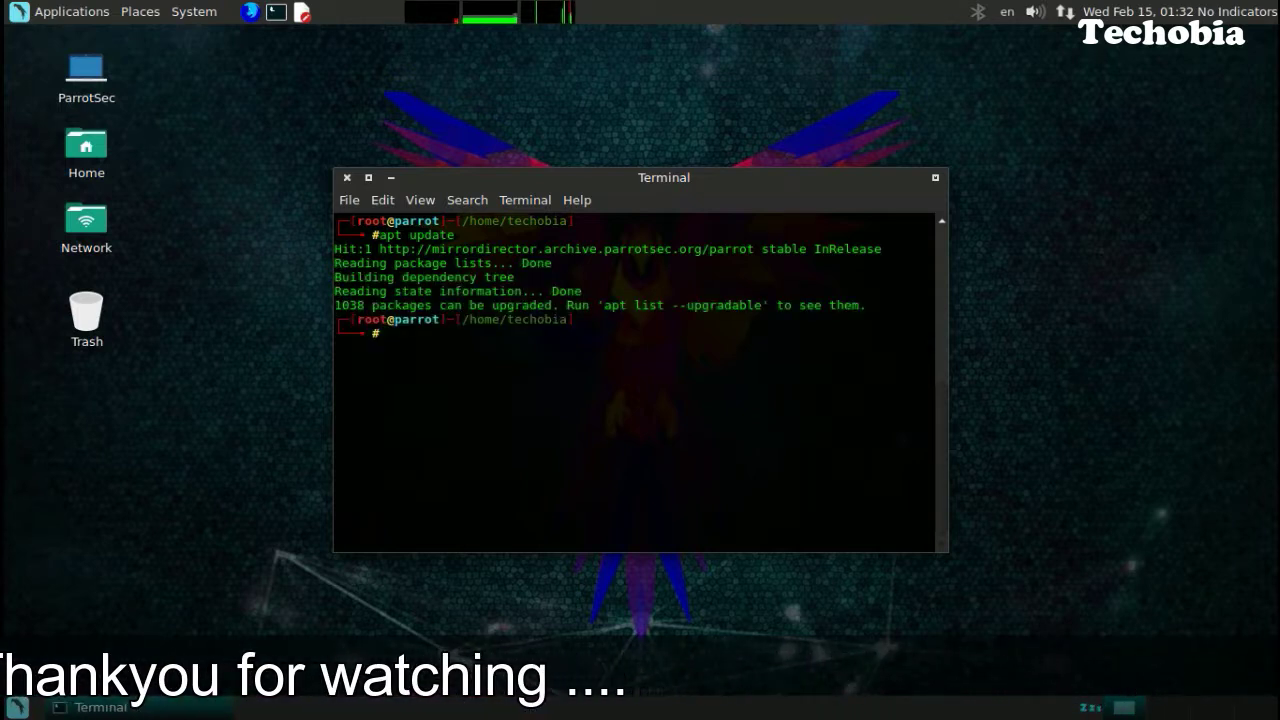
key(Up)
key(BackSpace)
key(BackSpace)
key(BackSpace)
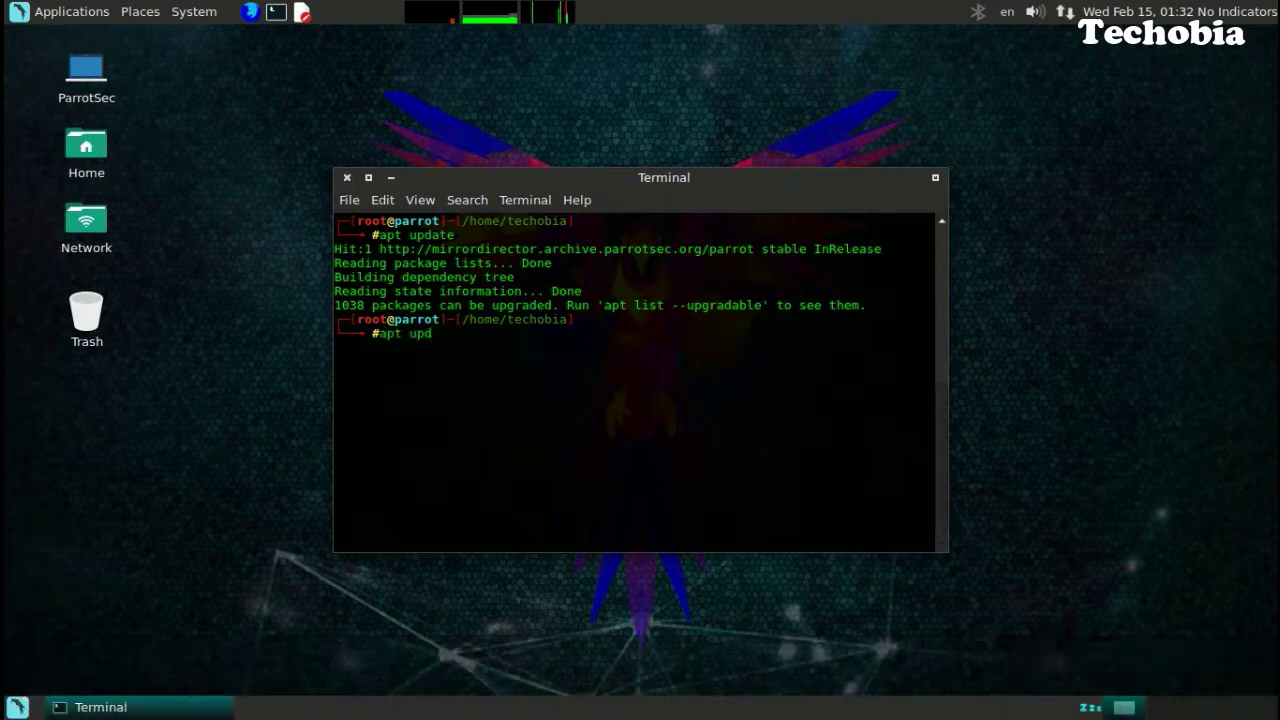
text(grade)
key(Return)
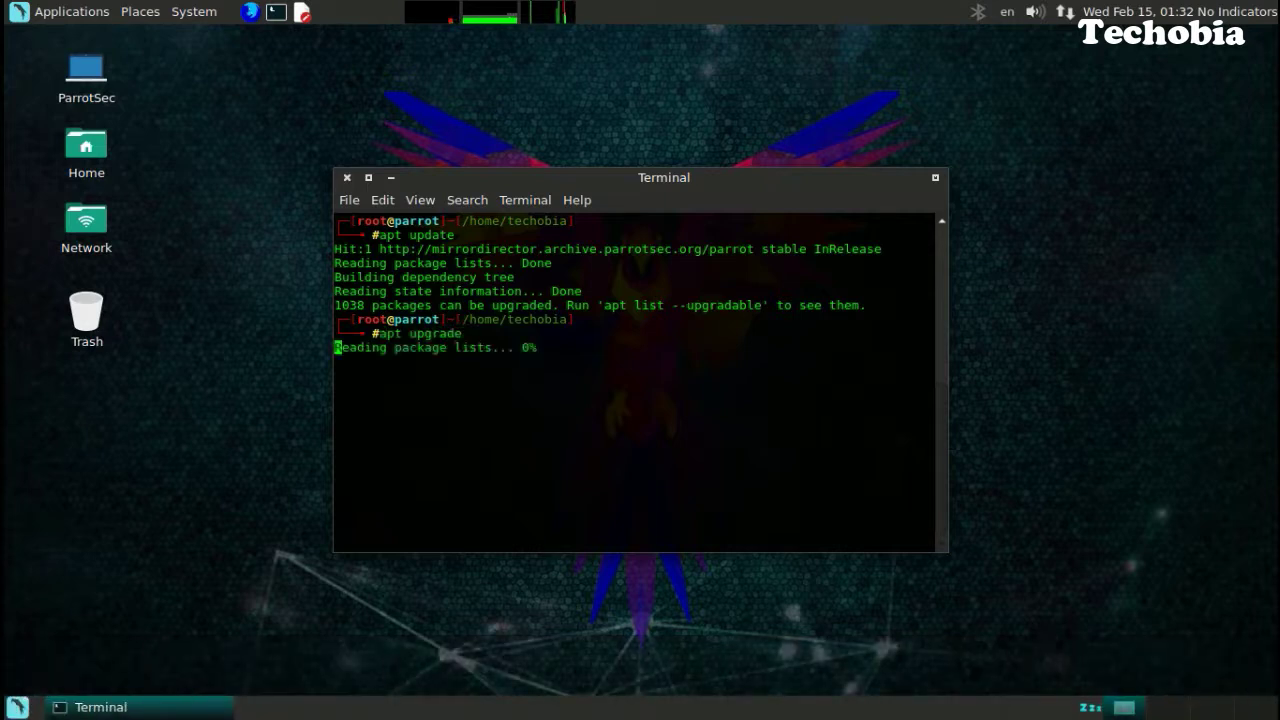
key(Return)
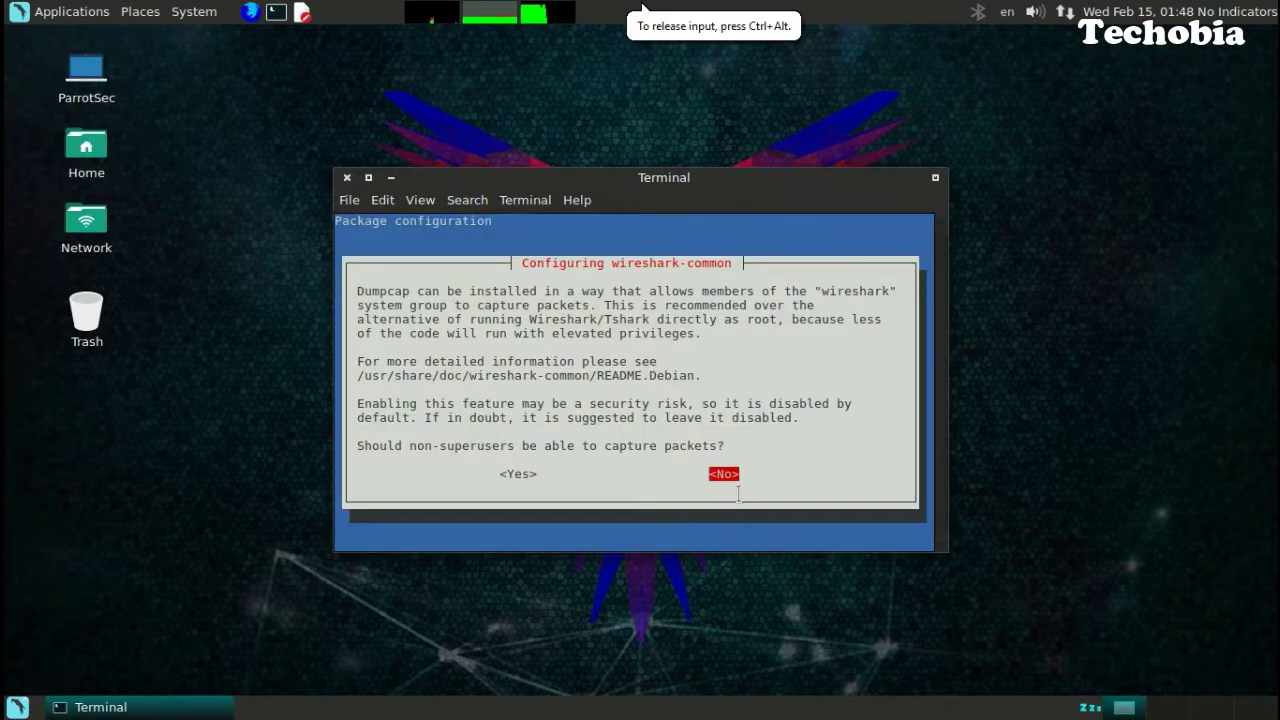
Answer No to keep Wireshark packet capture root-only and acknowledge the Postfix notice.
key(Return)
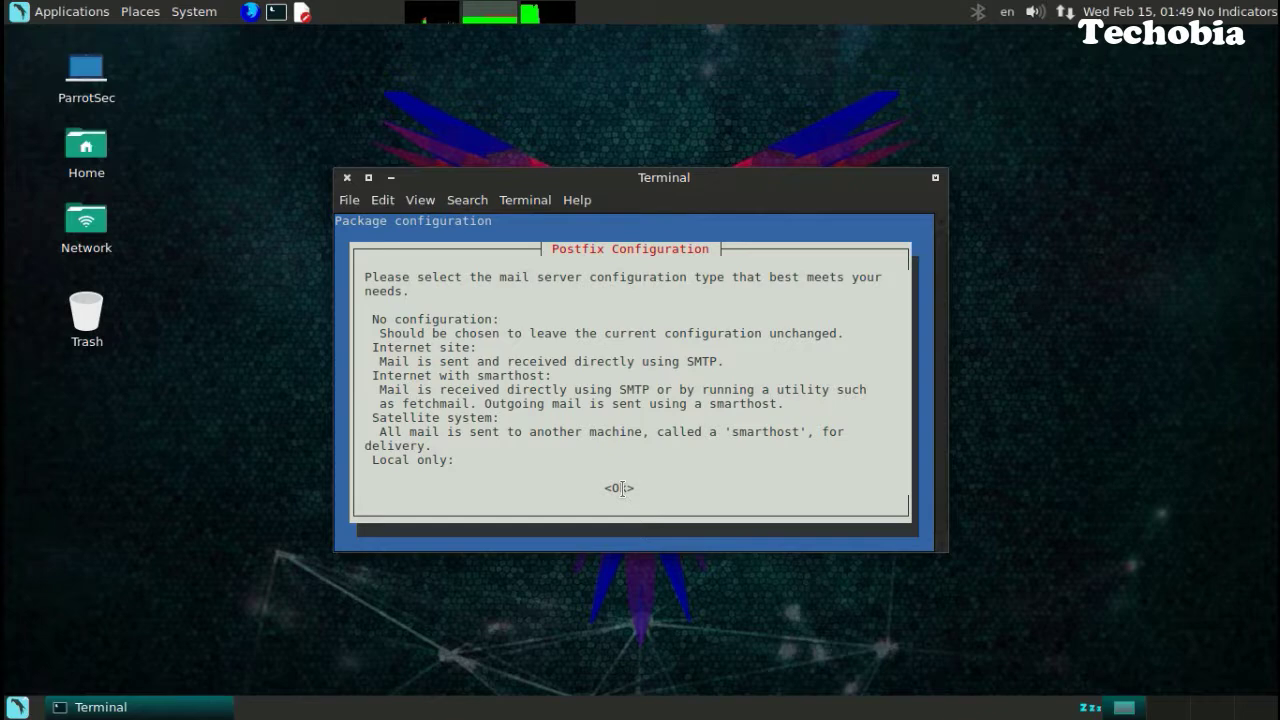
key(Tab)
key(Return)
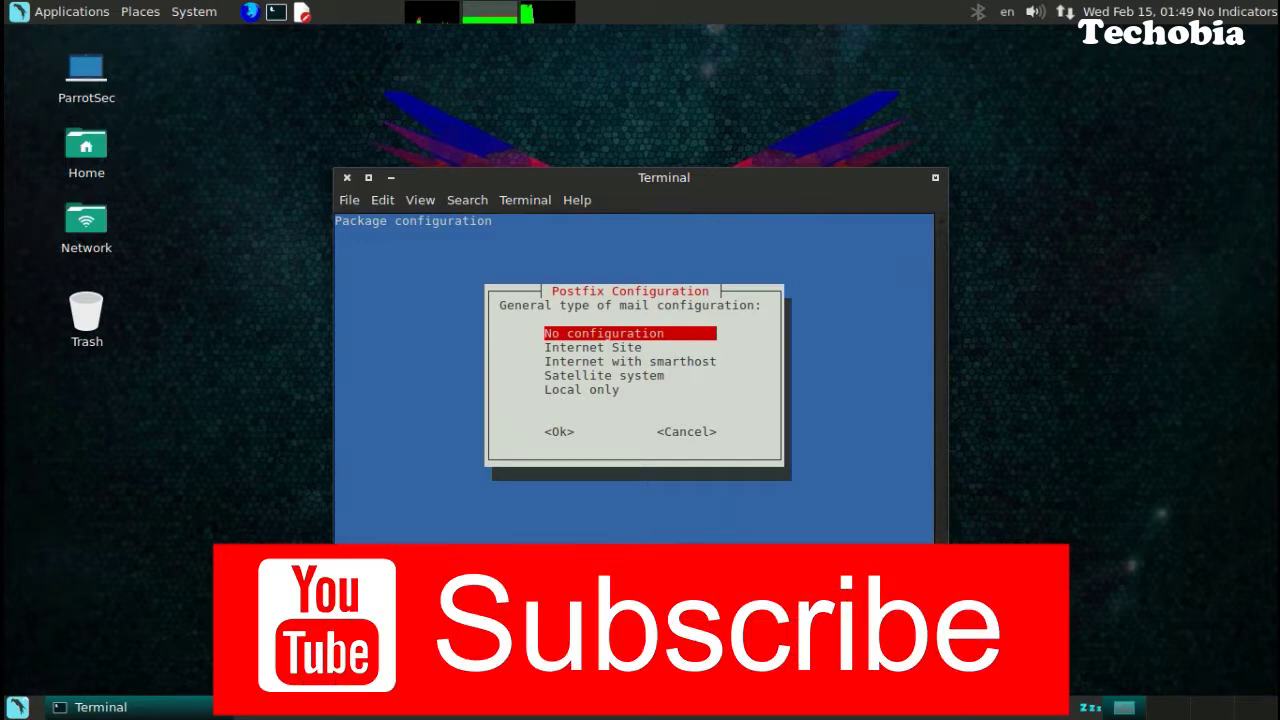
Set Postfix to Local only with the system mail name 'techo'.
key(Down)
key(Down)
key(Down)
key(Down)
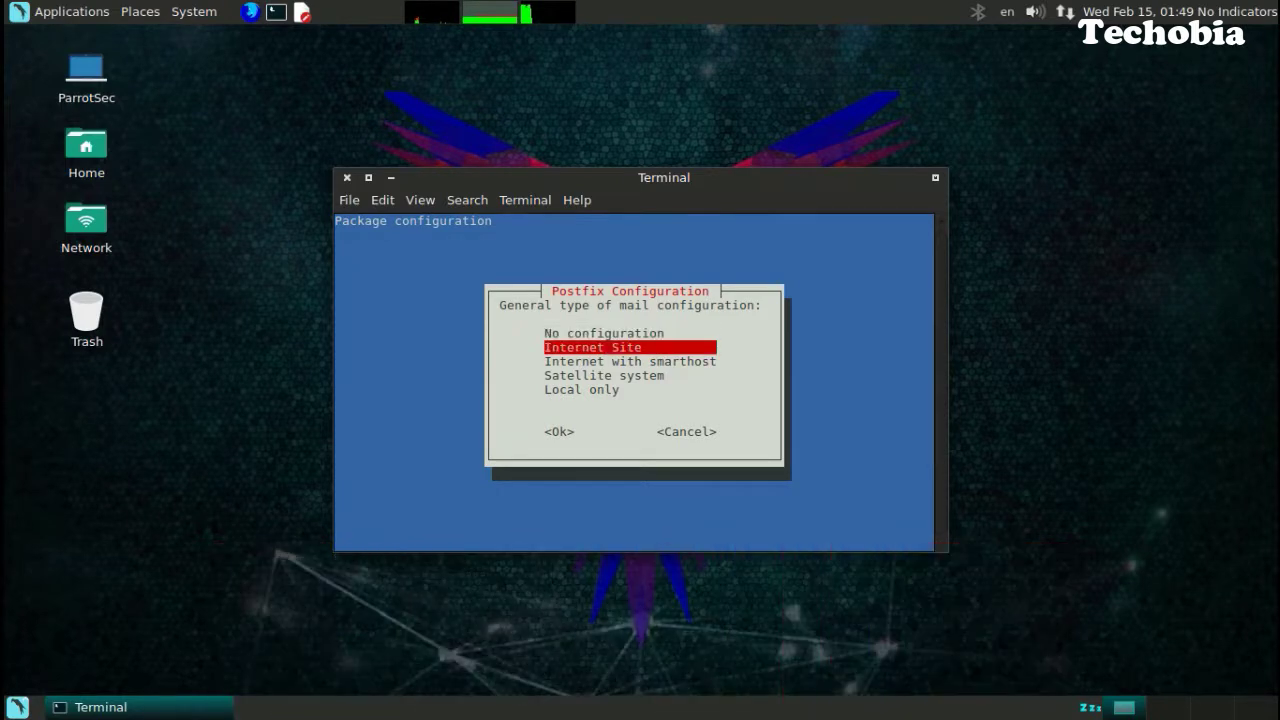
key(Tab)
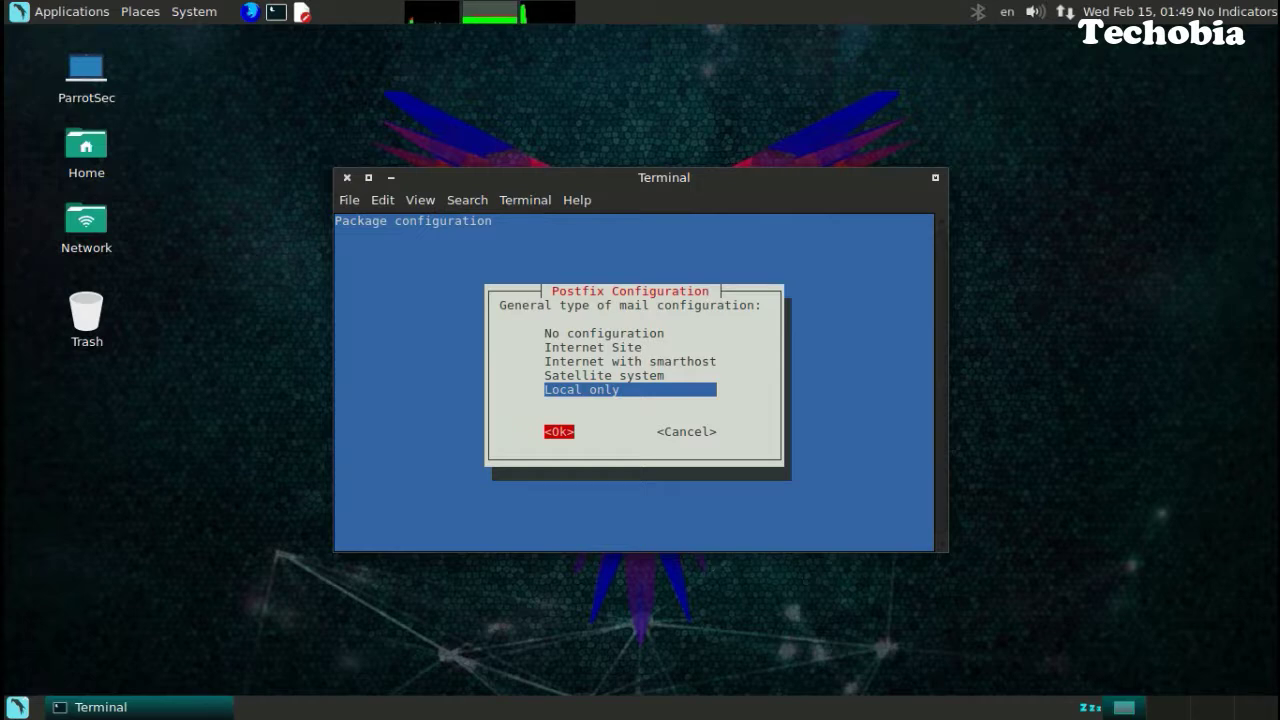
key(Return)
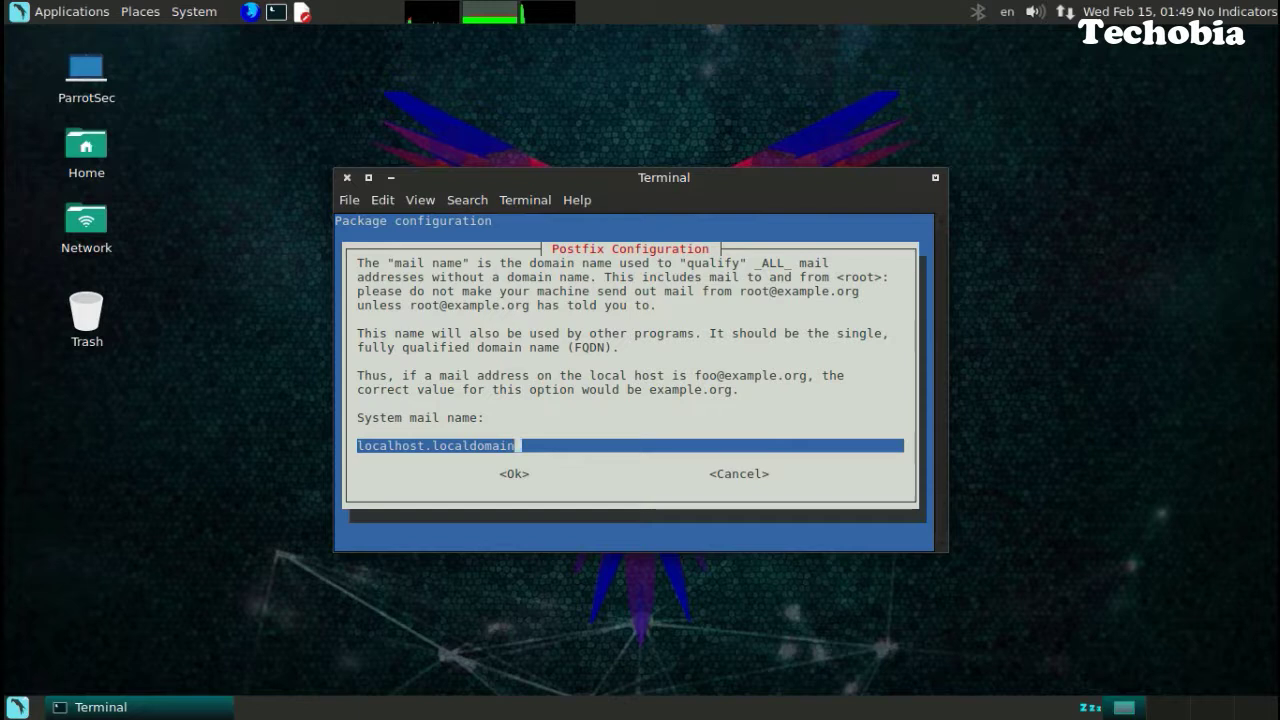
key(BackSpace)
key(BackSpace)
key(BackSpace)
key(BackSpace)
key(BackSpace)
key(BackSpace)
key(BackSpace)
key(BackSpace)
key(BackSpace)
key(BackSpace)
key(BackSpace)
key(BackSpace)
key(BackSpace)
key(BackSpace)
key(BackSpace)
key(BackSpace)
key(BackSpace)
key(BackSpace)
key(BackSpace)
key(BackSpace)
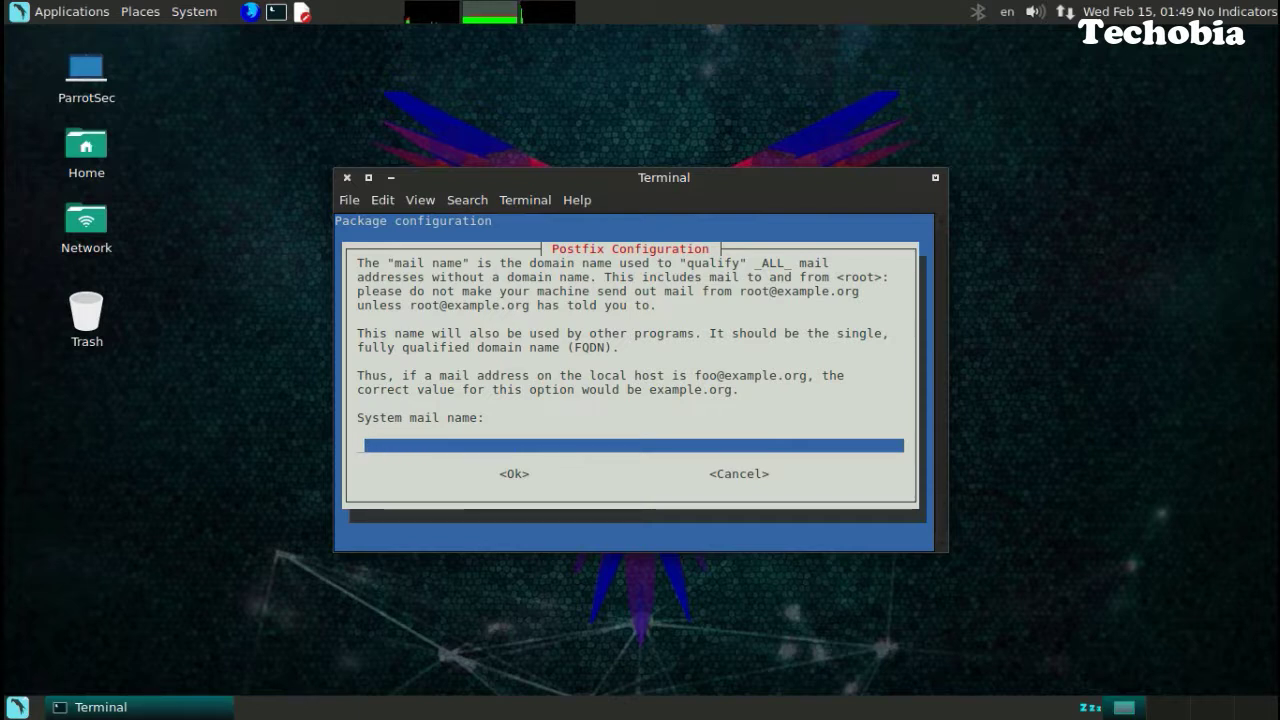
text(techobia)
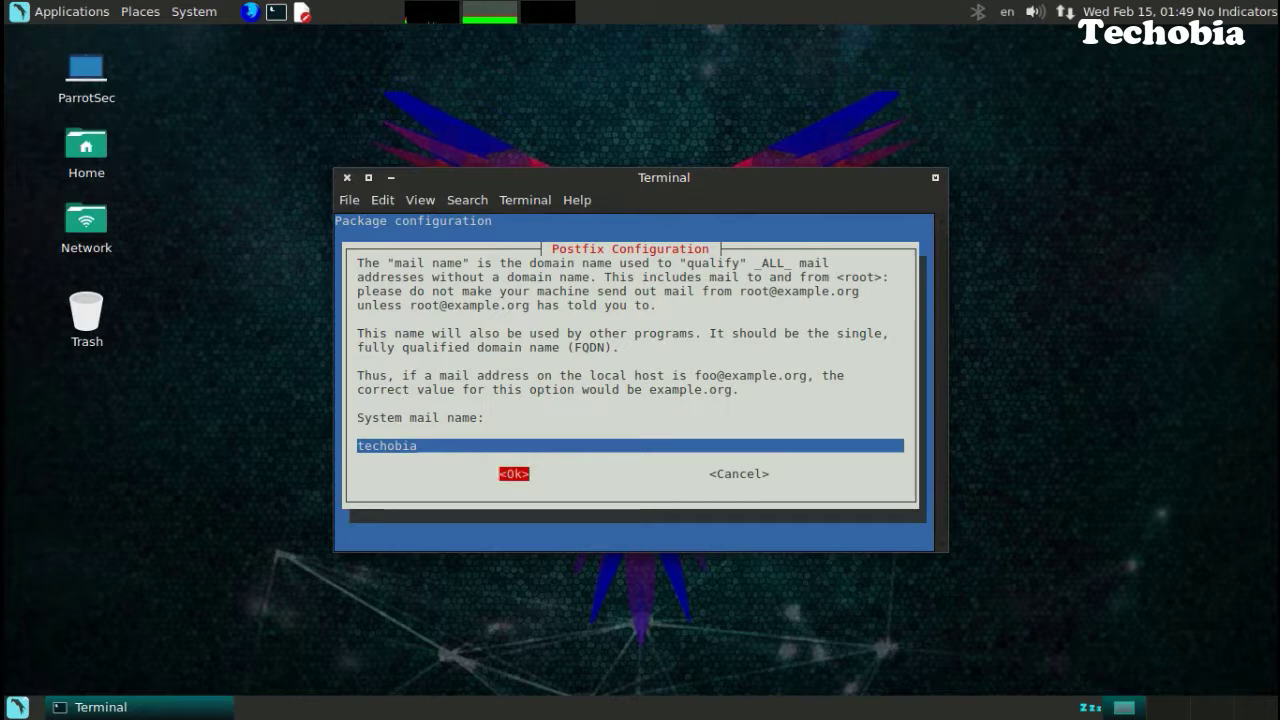
key(Return)
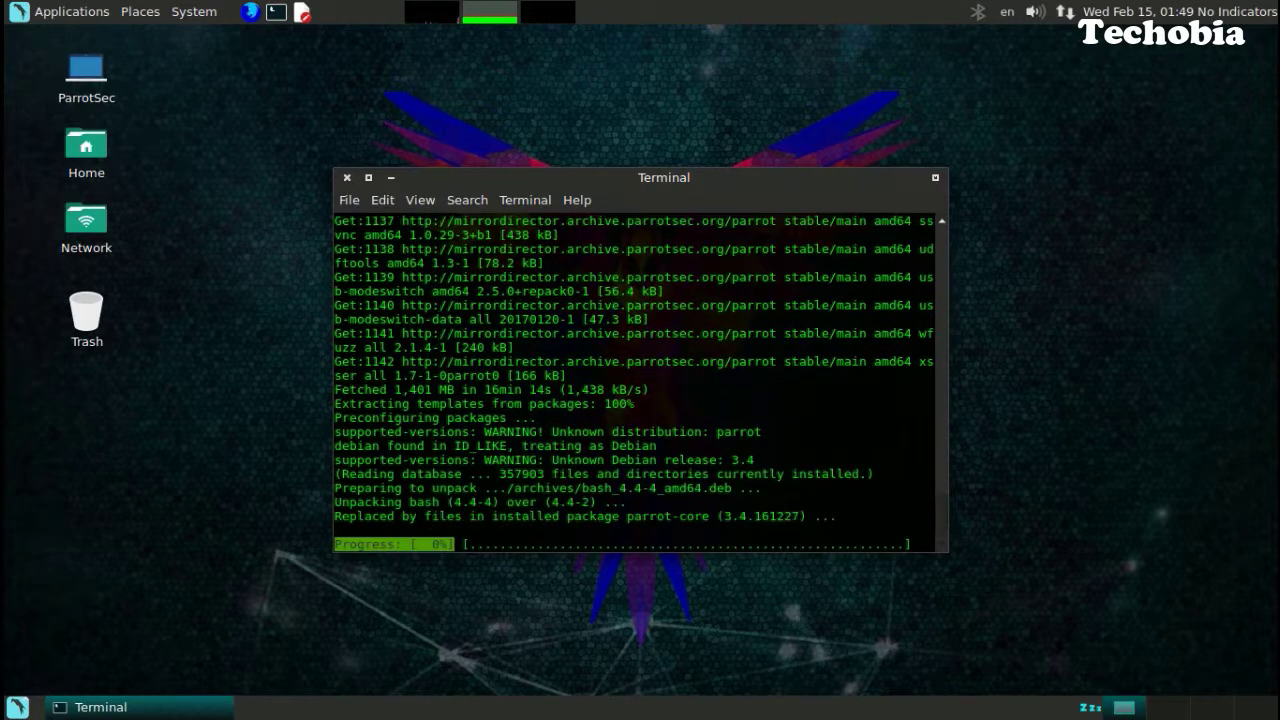
Let the upgrade finish, then reboot the Parrot guest from the root terminal.
key(Return)
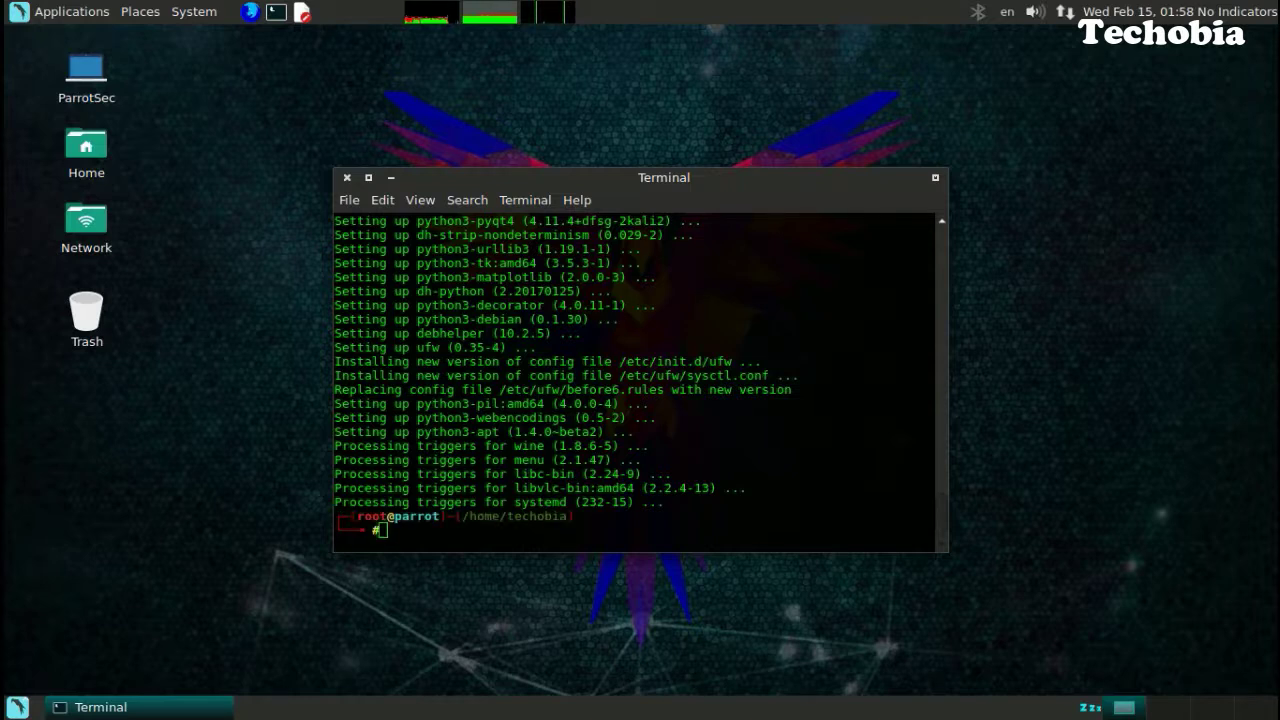
click(739, 518)
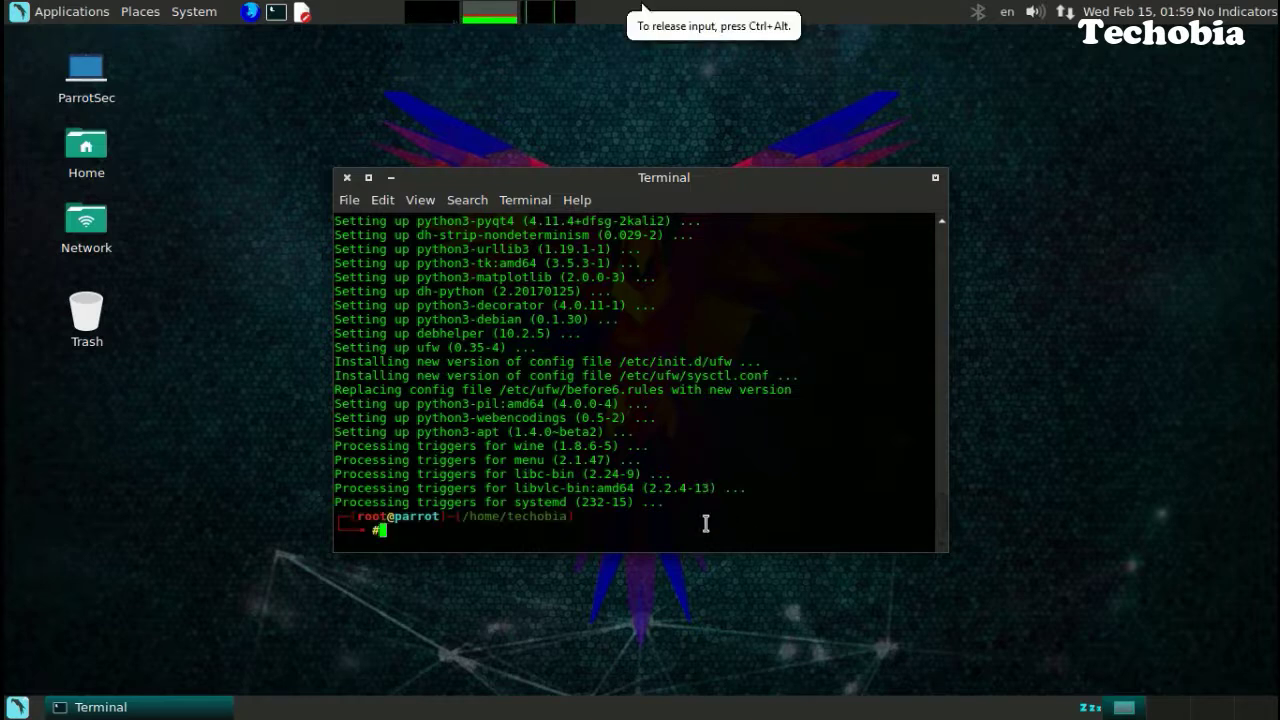
text(reboot)
key(Return)
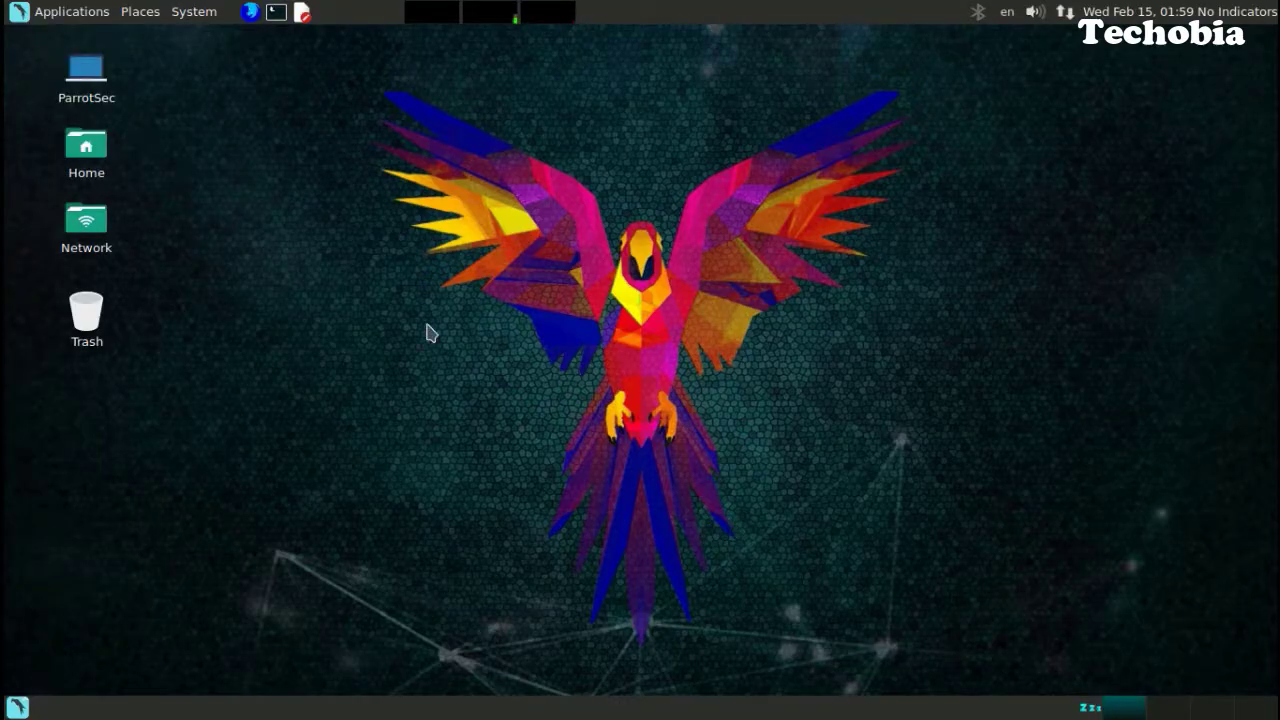
mouse_move(692, 5)
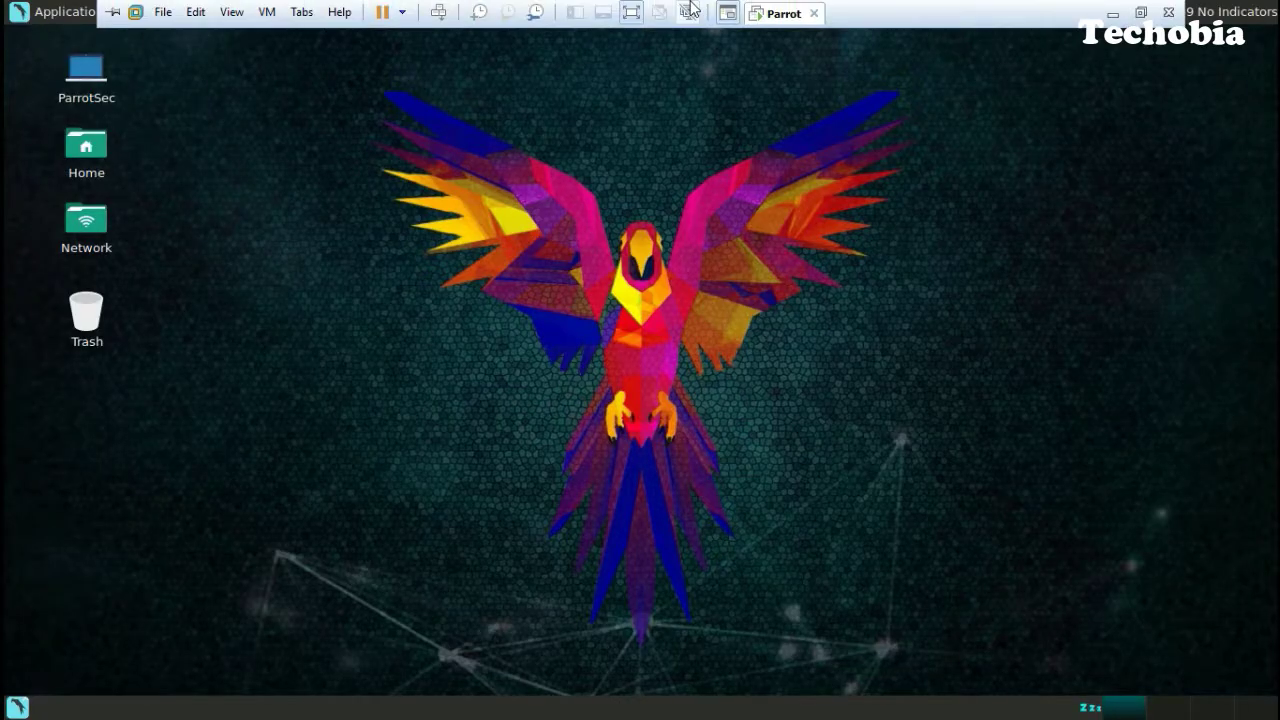
click(637, 15)
click(634, 254)
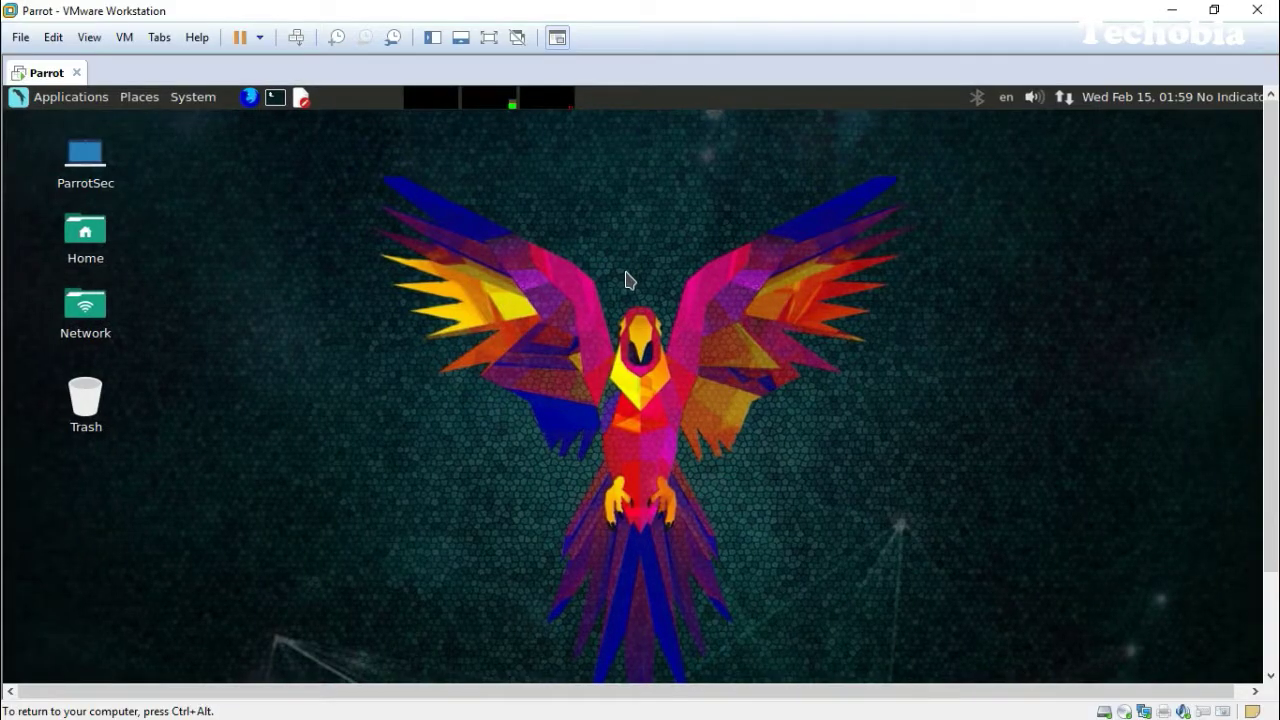
key(ctrl+alt)
click(489, 37)
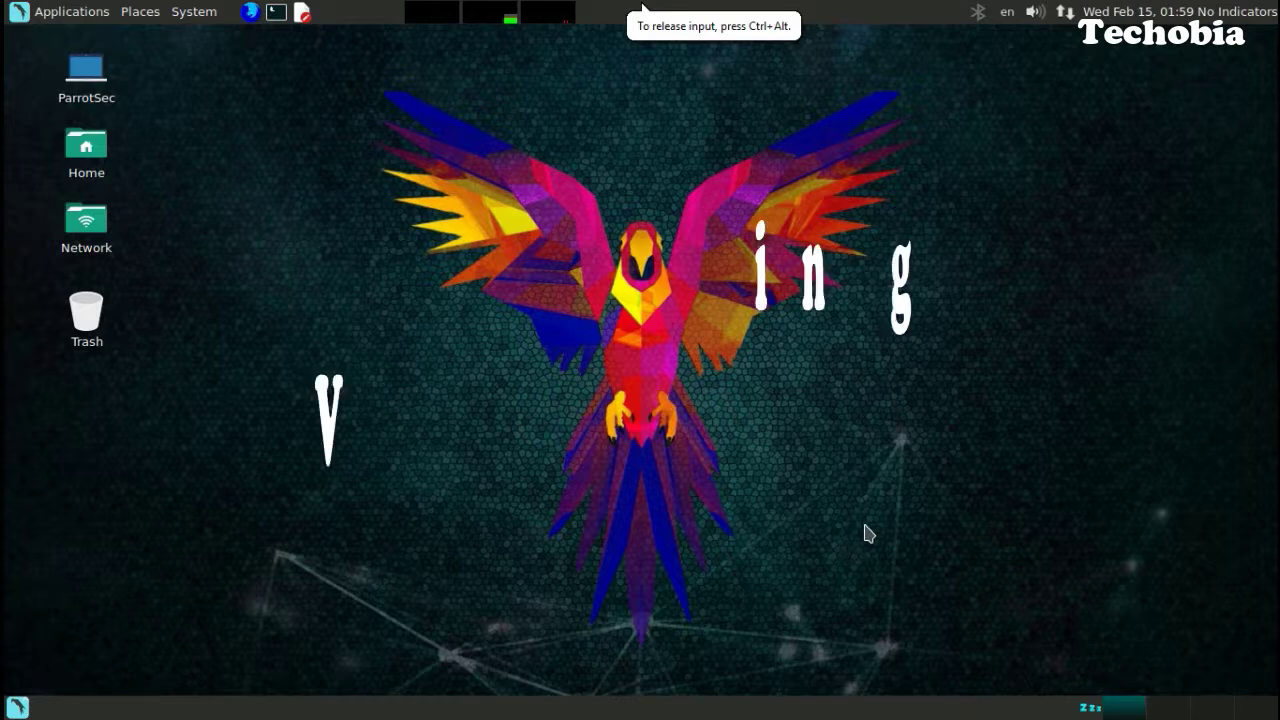
Open a guest terminal and become root with su root and the root password.
key(ctrl+alt+t)
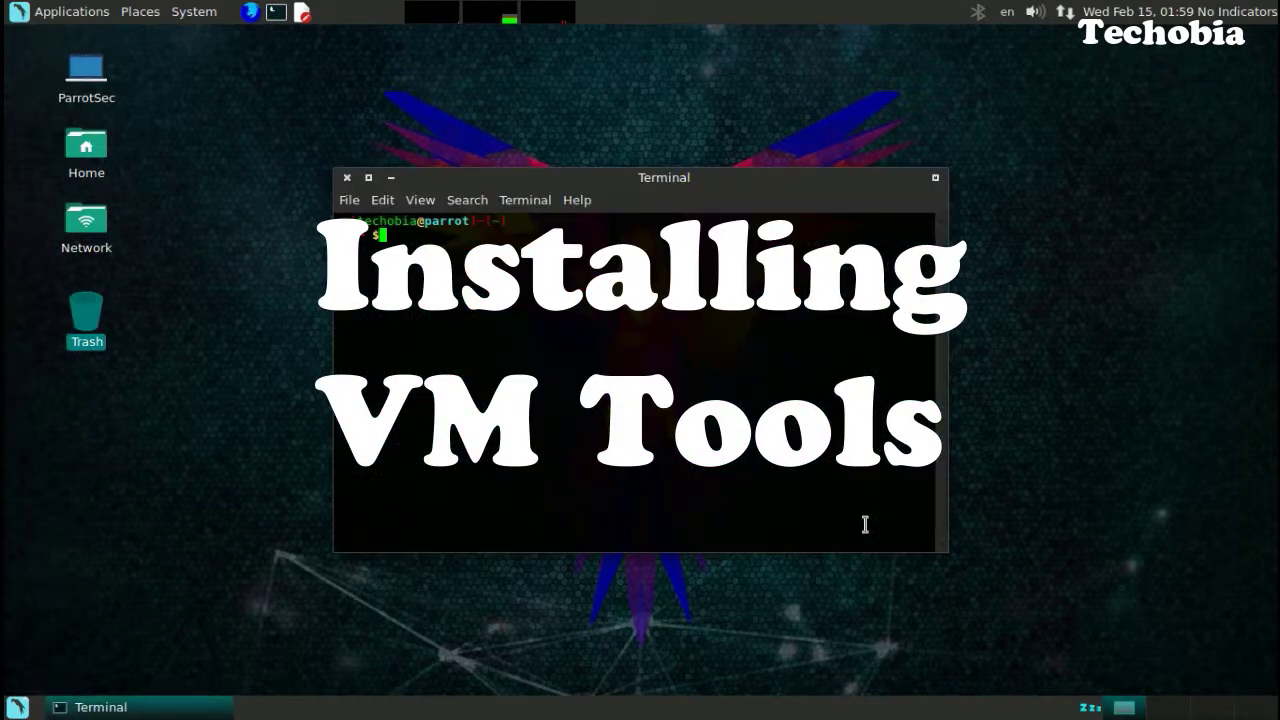
text(su root)
key(Return)
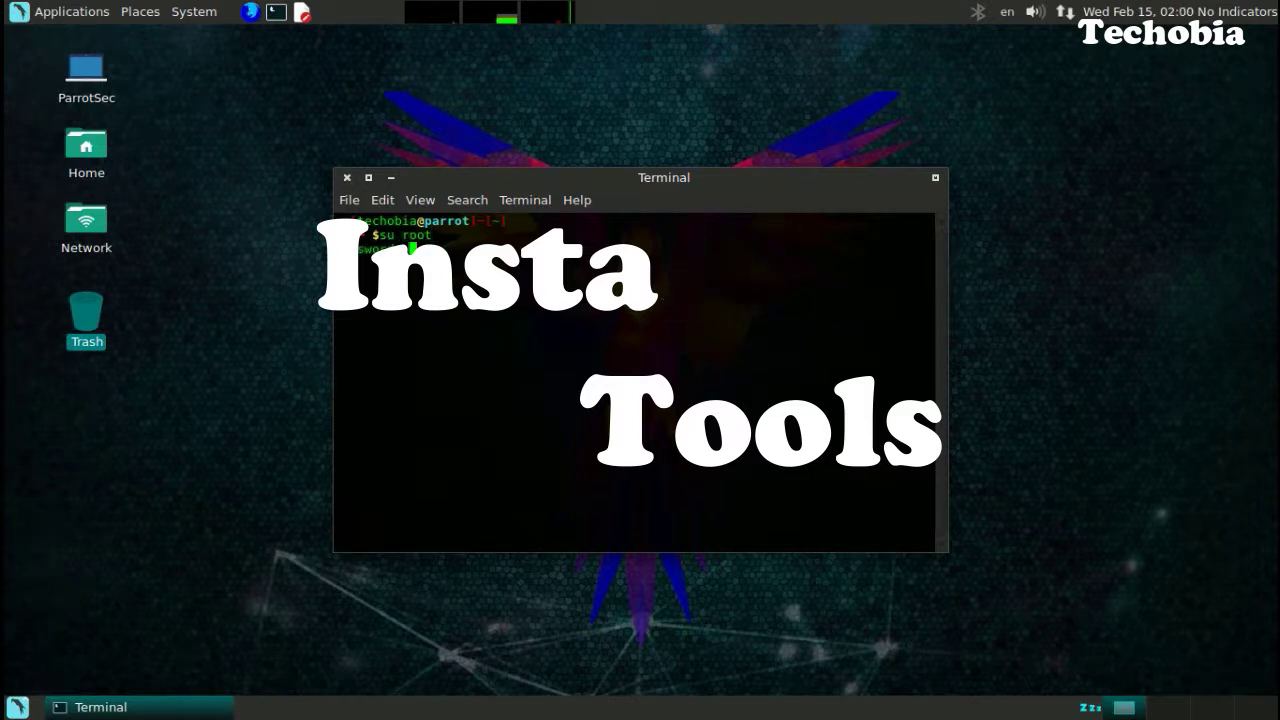
key(Return)
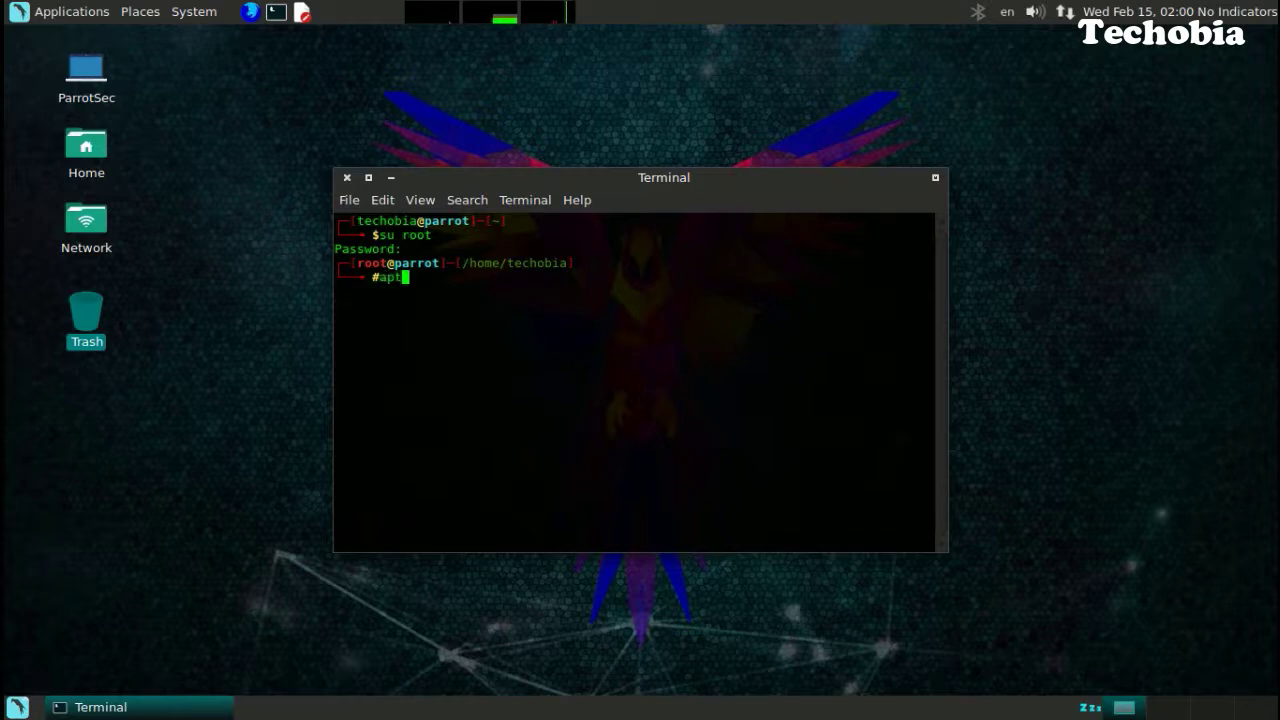
Install open-vm-tools and open-vm-tools-desktop with apt, confirming with Y.
text(apt install)
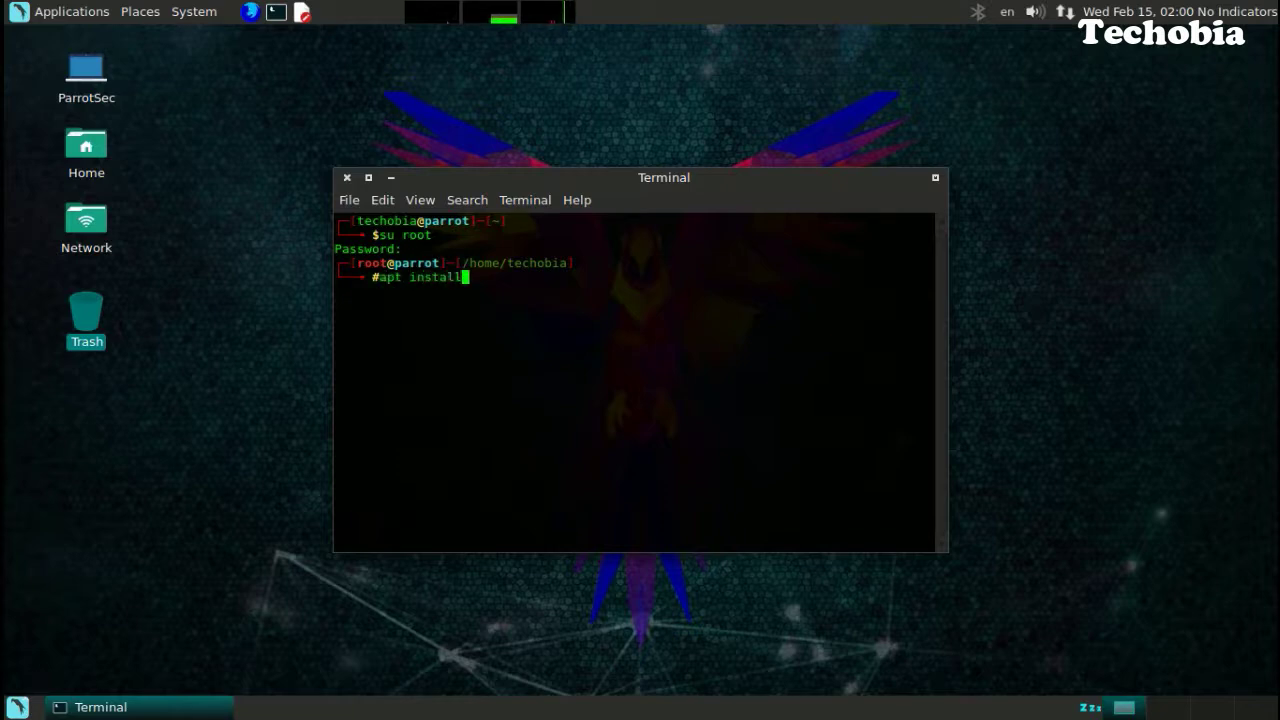
text( open-vm-tools)
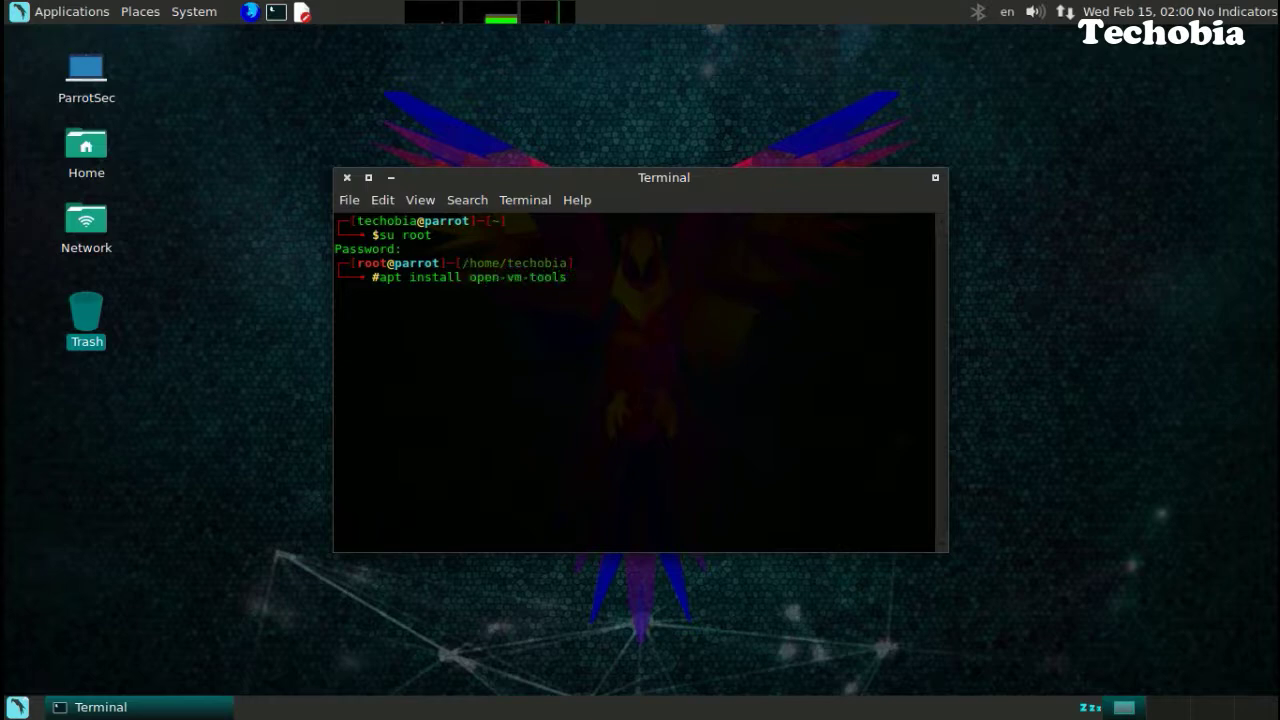
text( open-vm-tools)
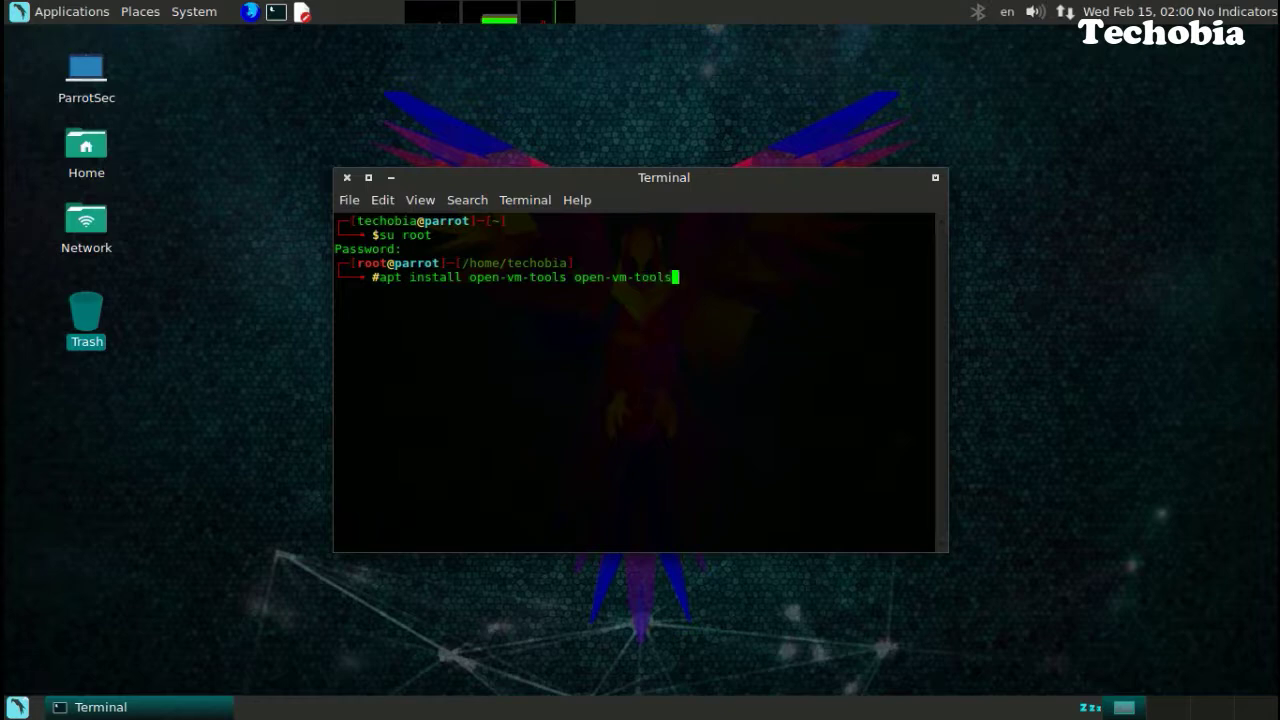
text(-desktop)
key(Return)
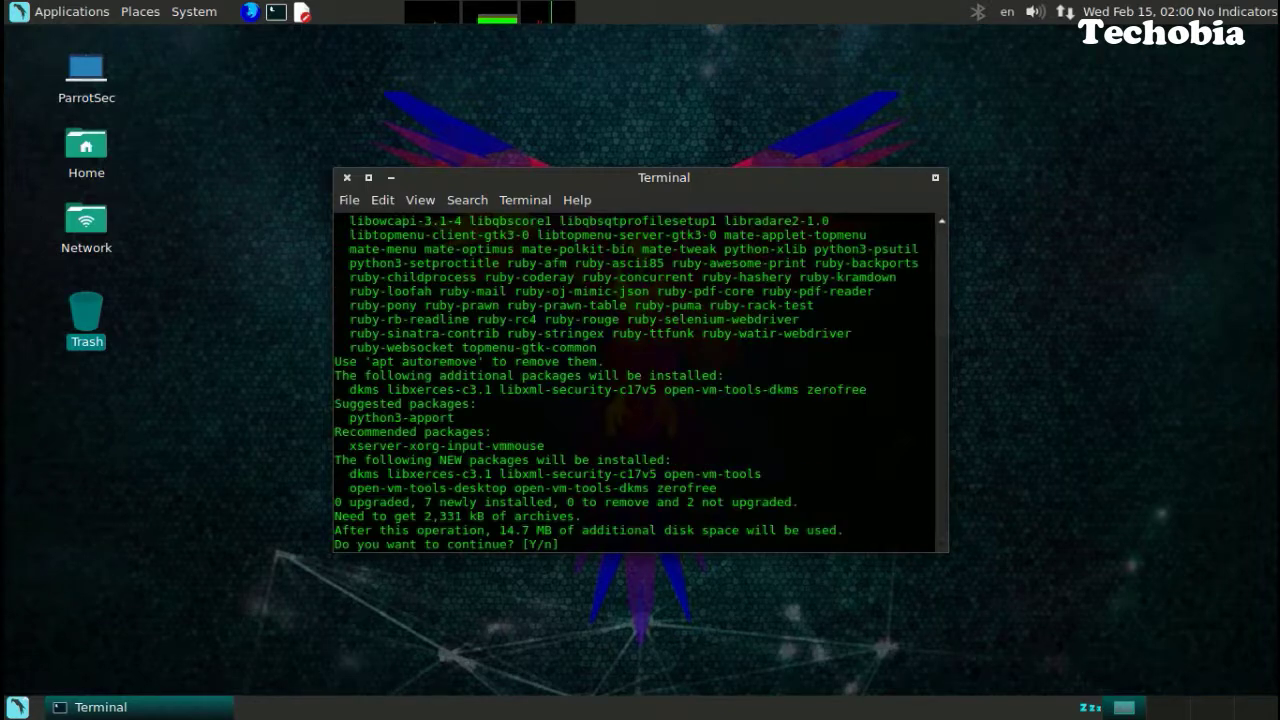
text(Y)
key(Return)
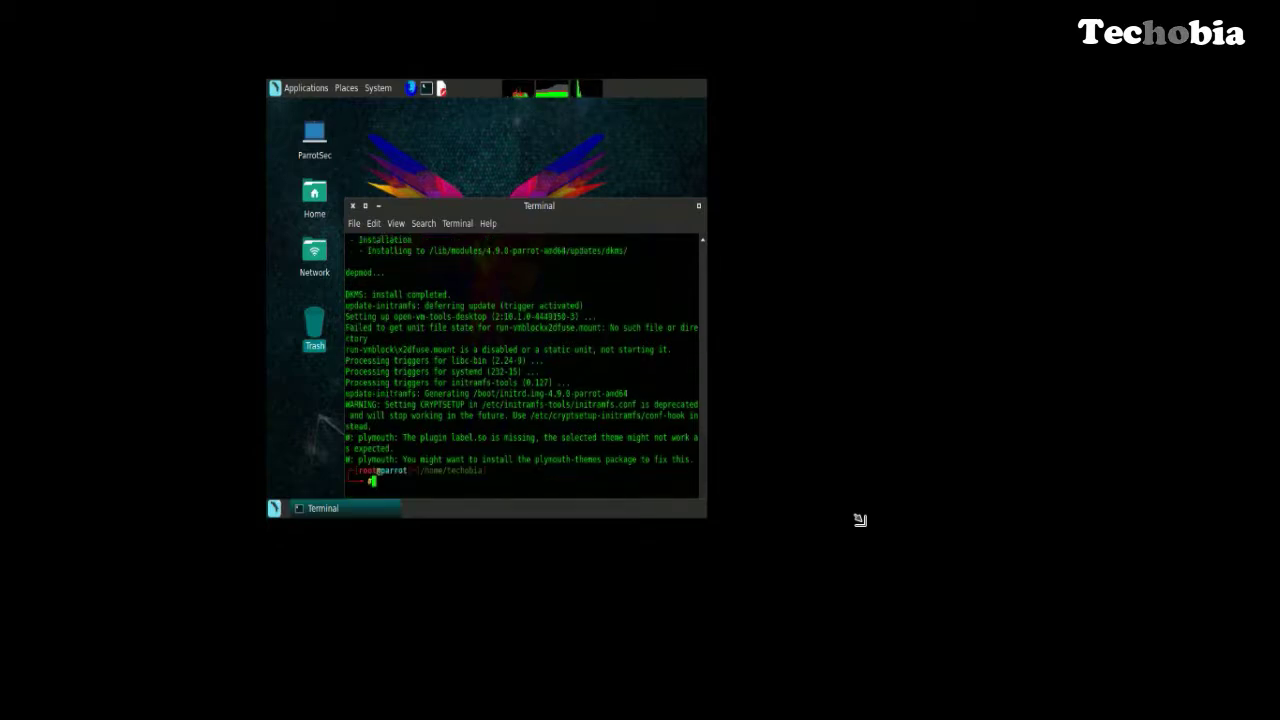
Reboot the guest with the reboot command and enter the user password at login.
text(reboot)
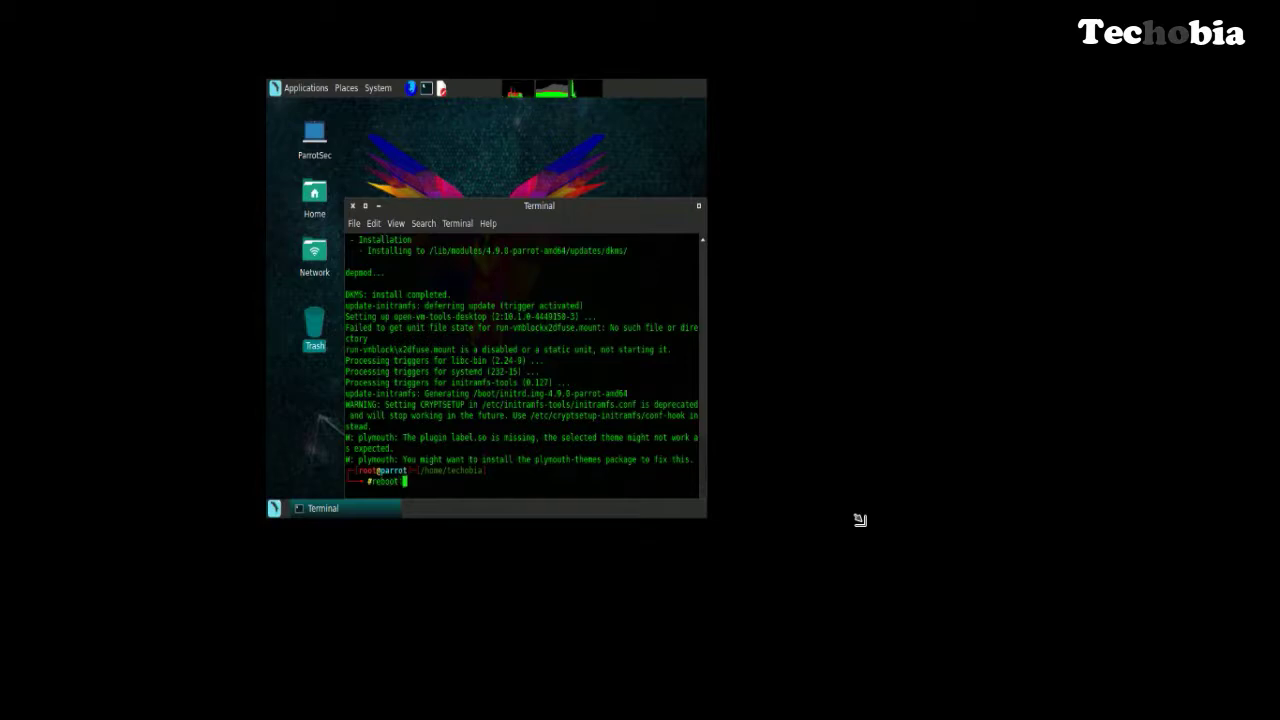
key(Return)
mouse_move(545, 27)
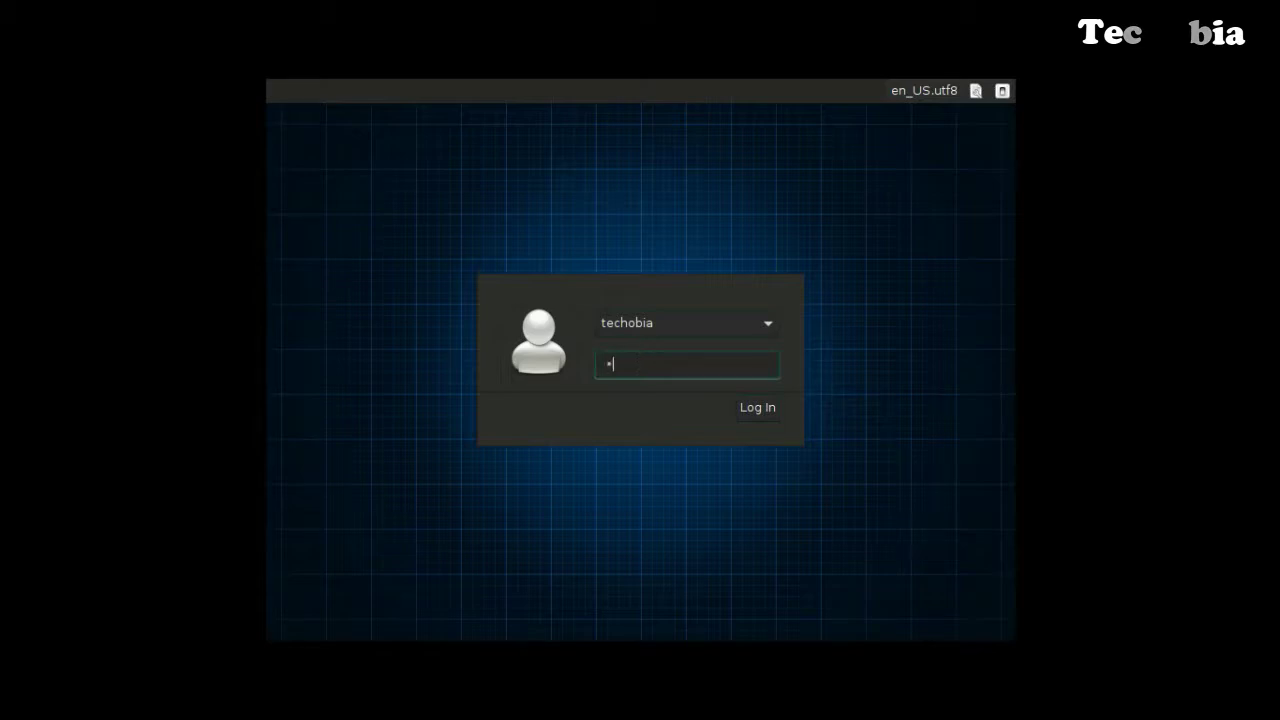
key(Return)
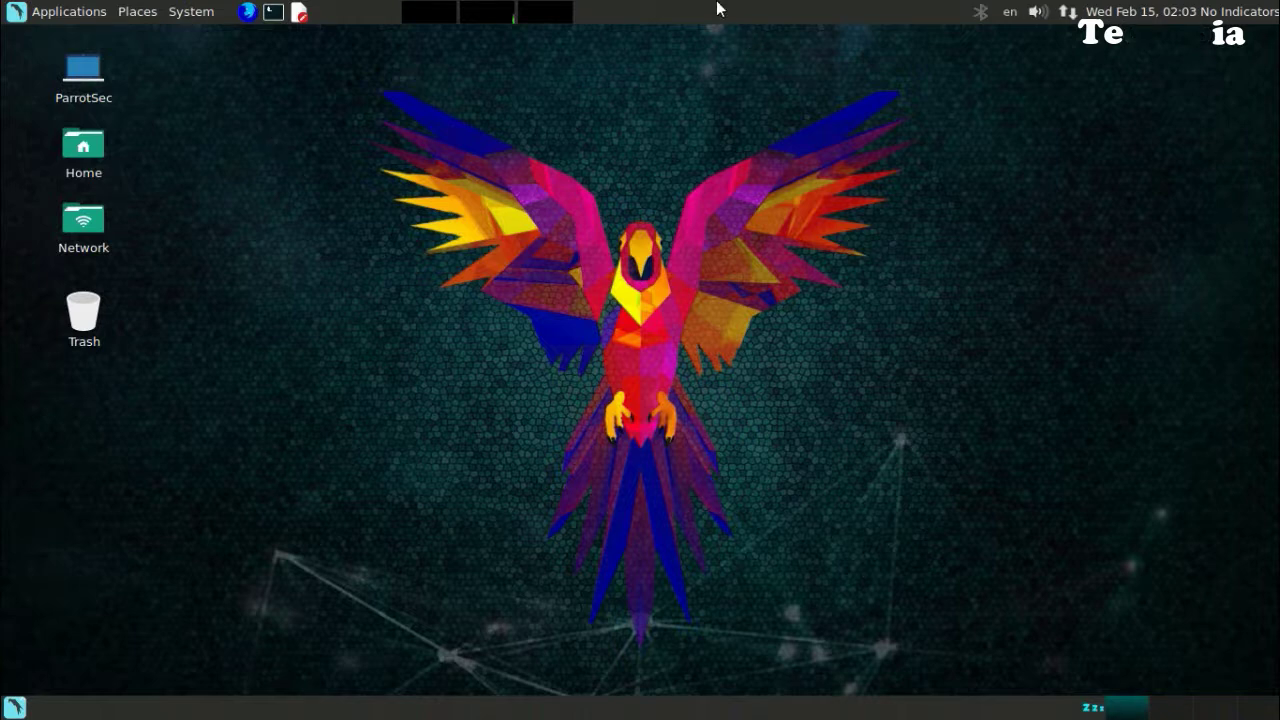
Toggle full screen and resize the VMware window to confirm the guest desktop auto-fits.
mouse_move(717, 9)
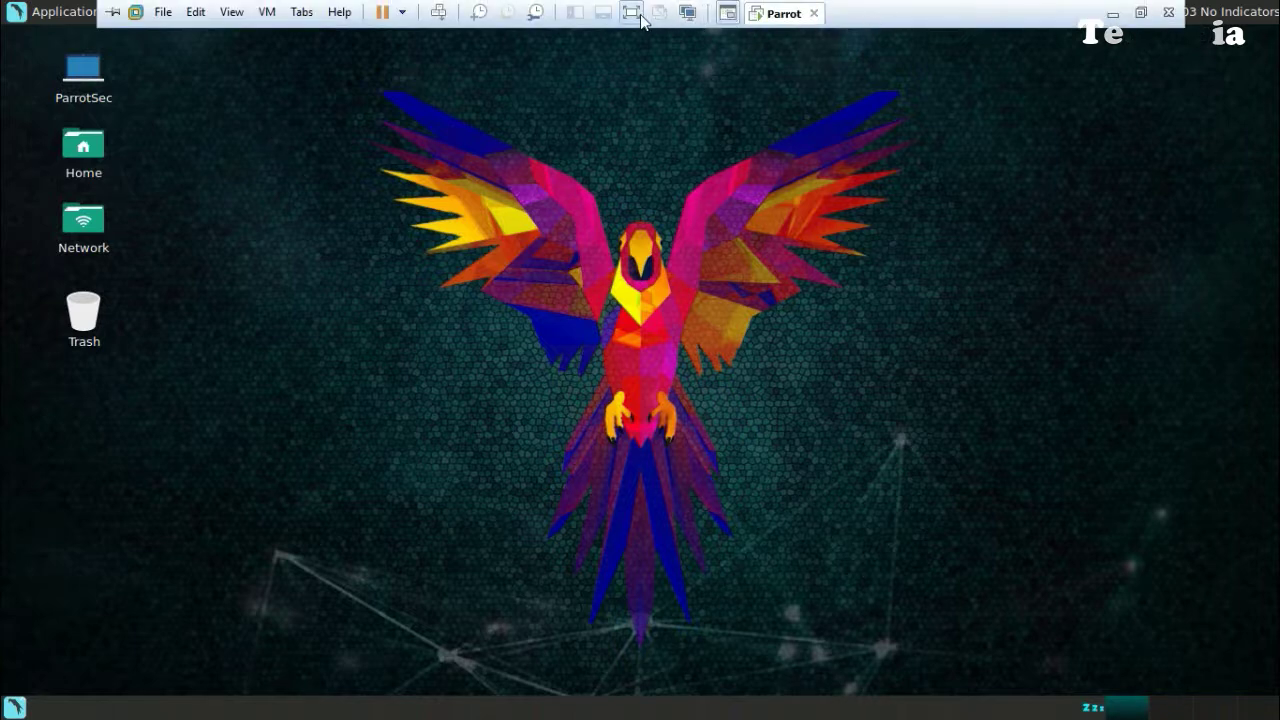
click(640, 18)
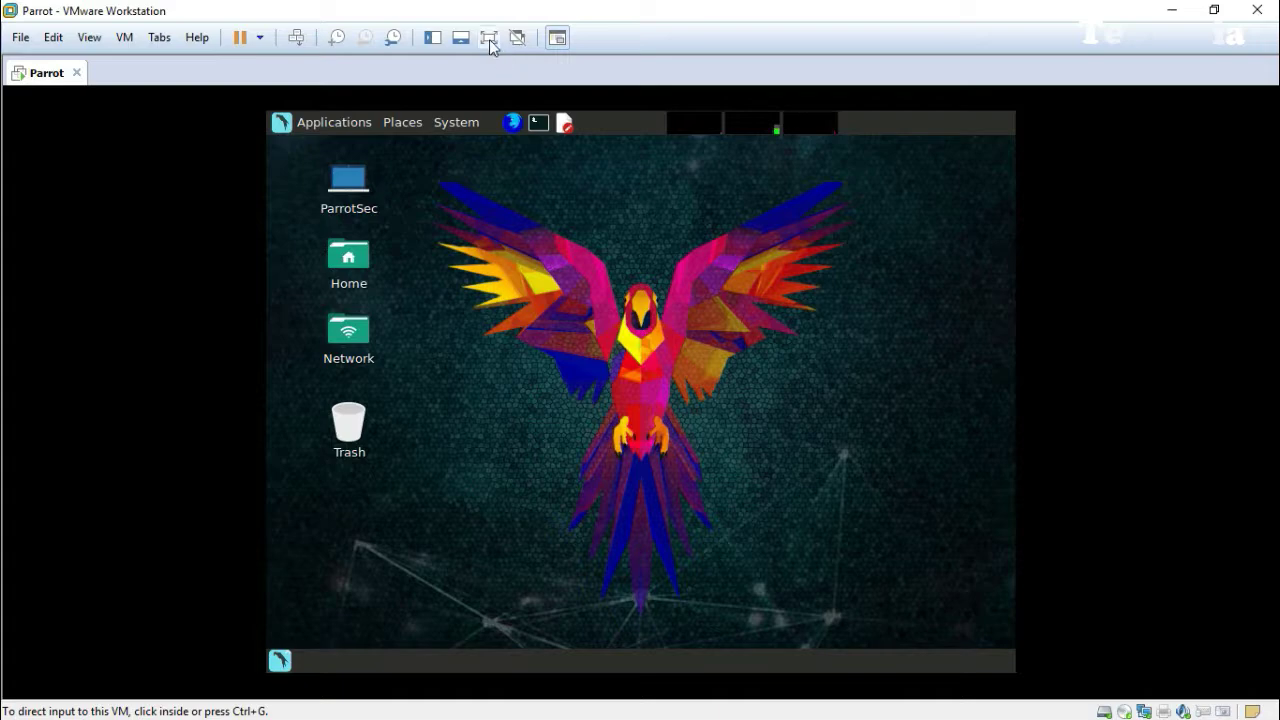
click(490, 42)
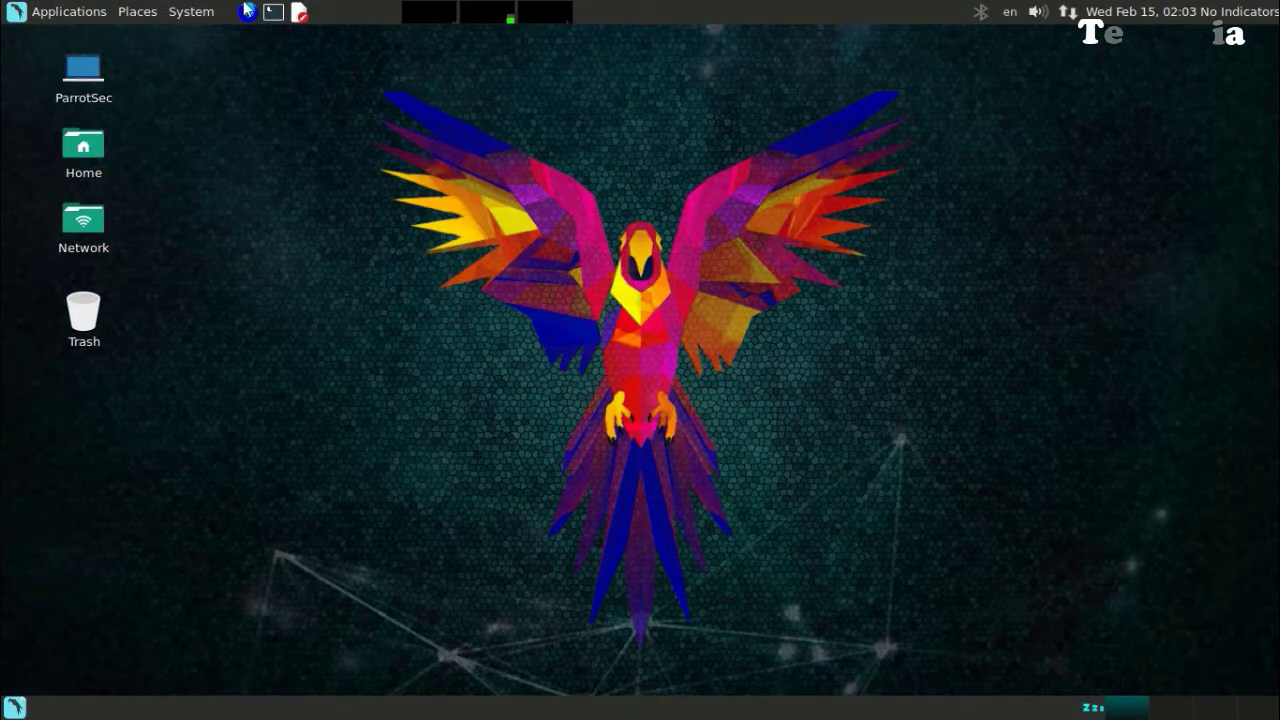
click(632, 22)
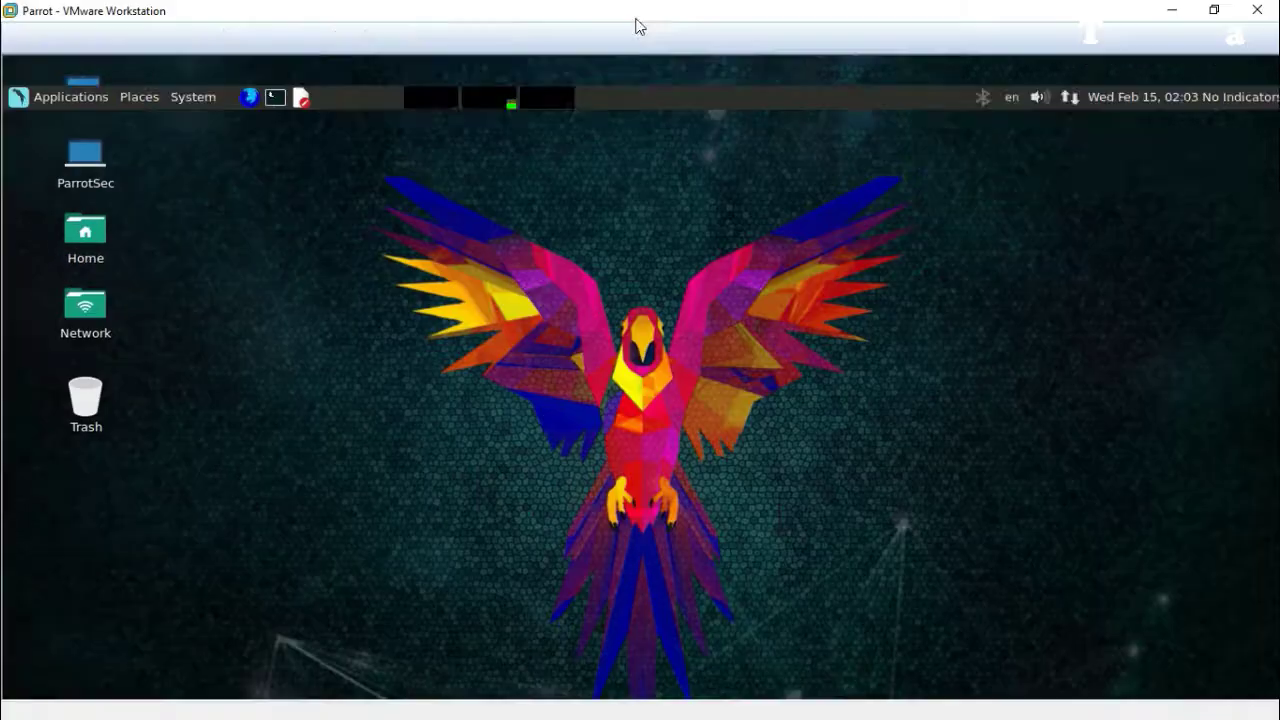
double_click(44, 10)
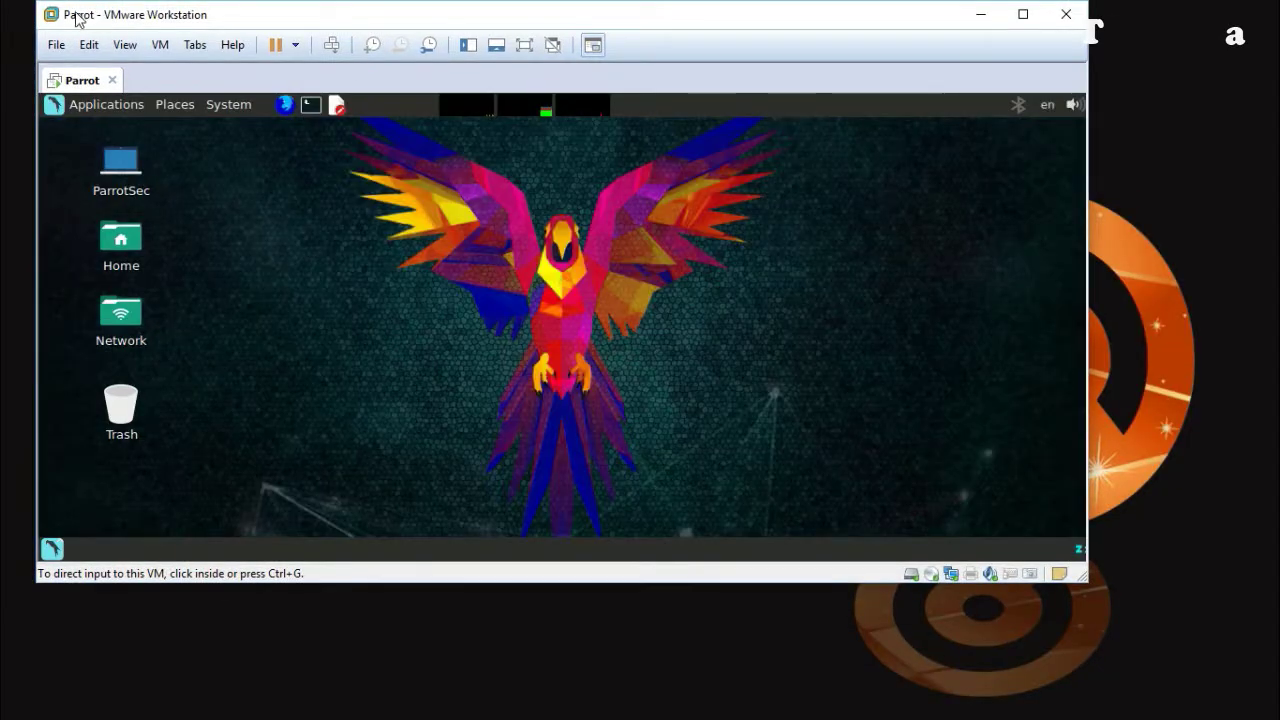
drag(1068, 583, 1190, 695)
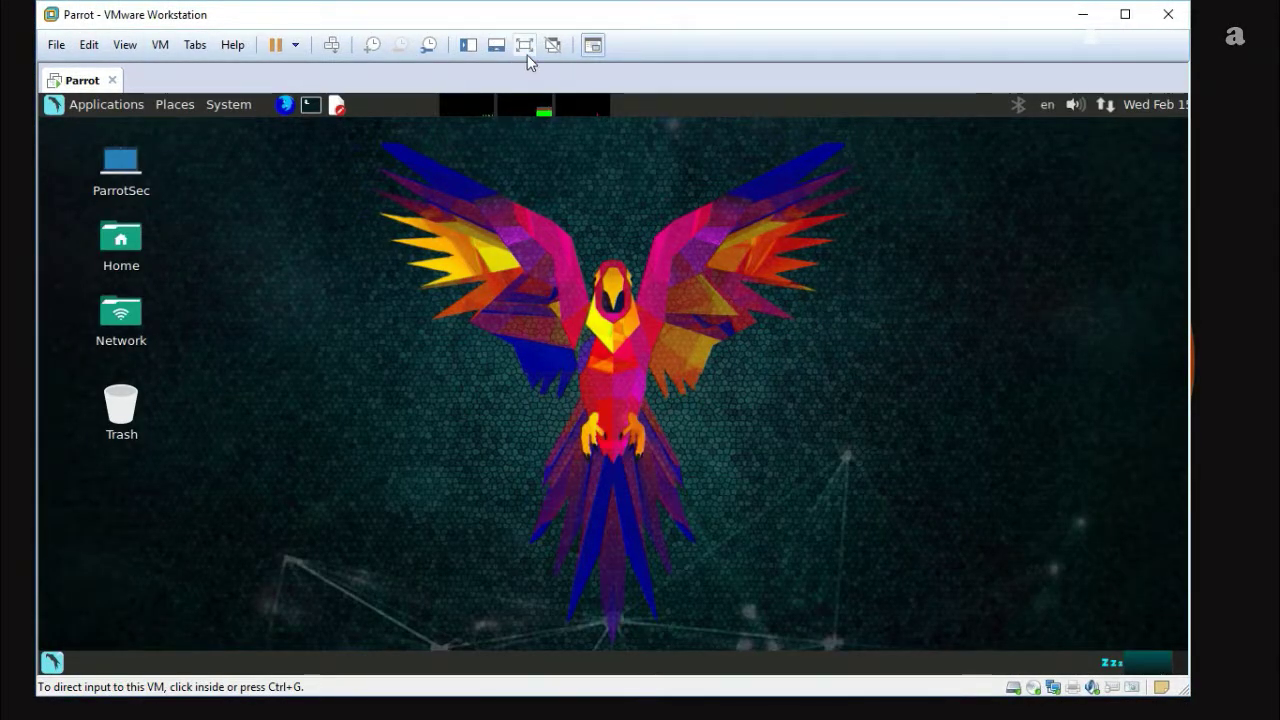
click(524, 45)
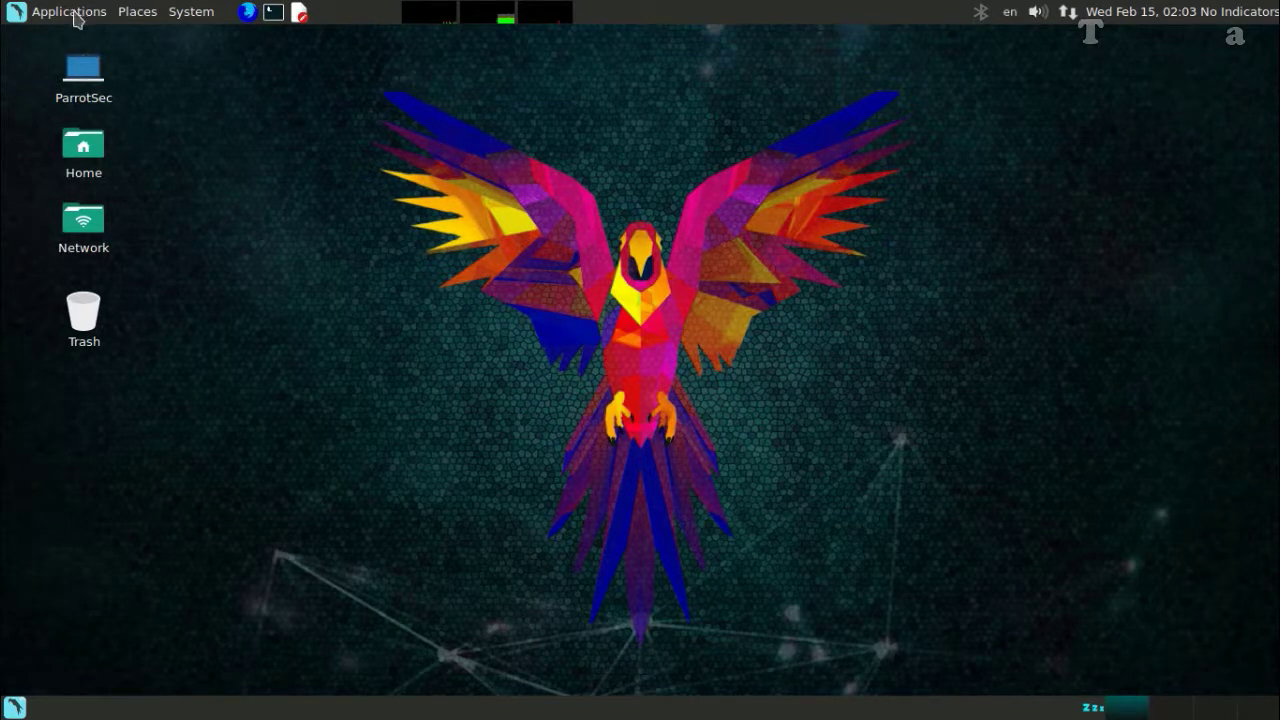
Shut down Parrot via System > Shut Down… and confirm.
click(205, 12)
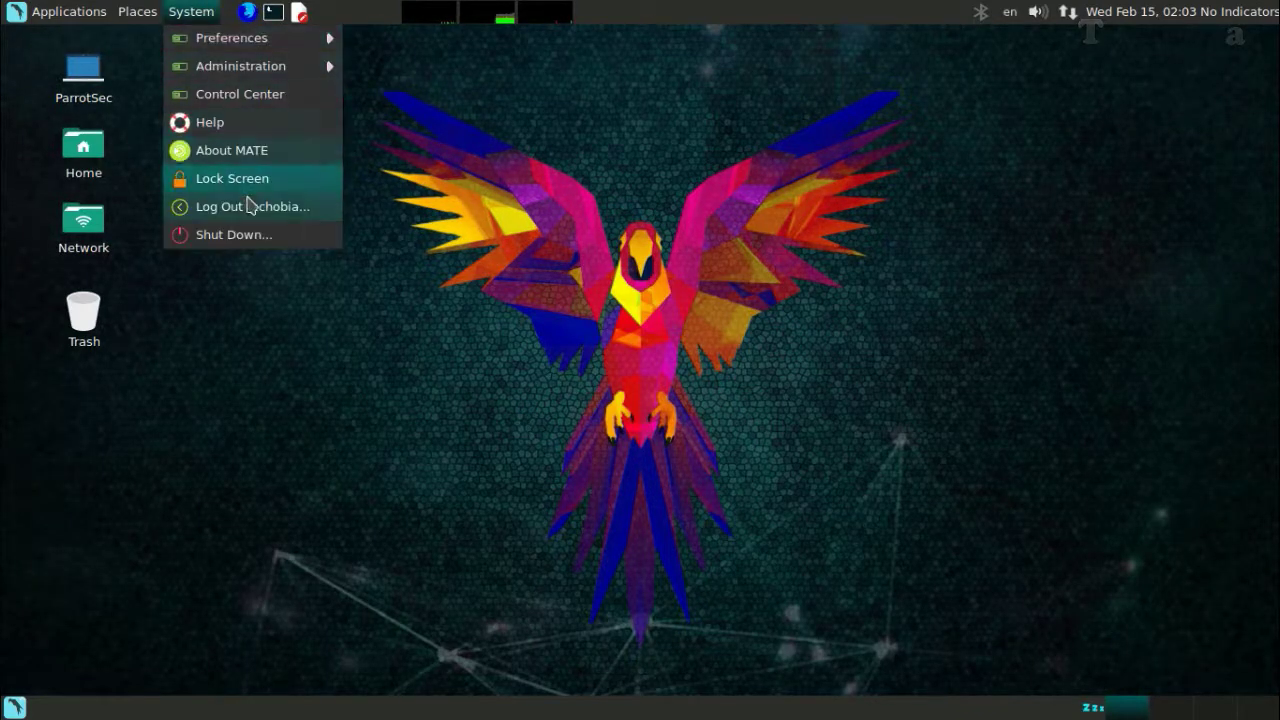
click(252, 235)
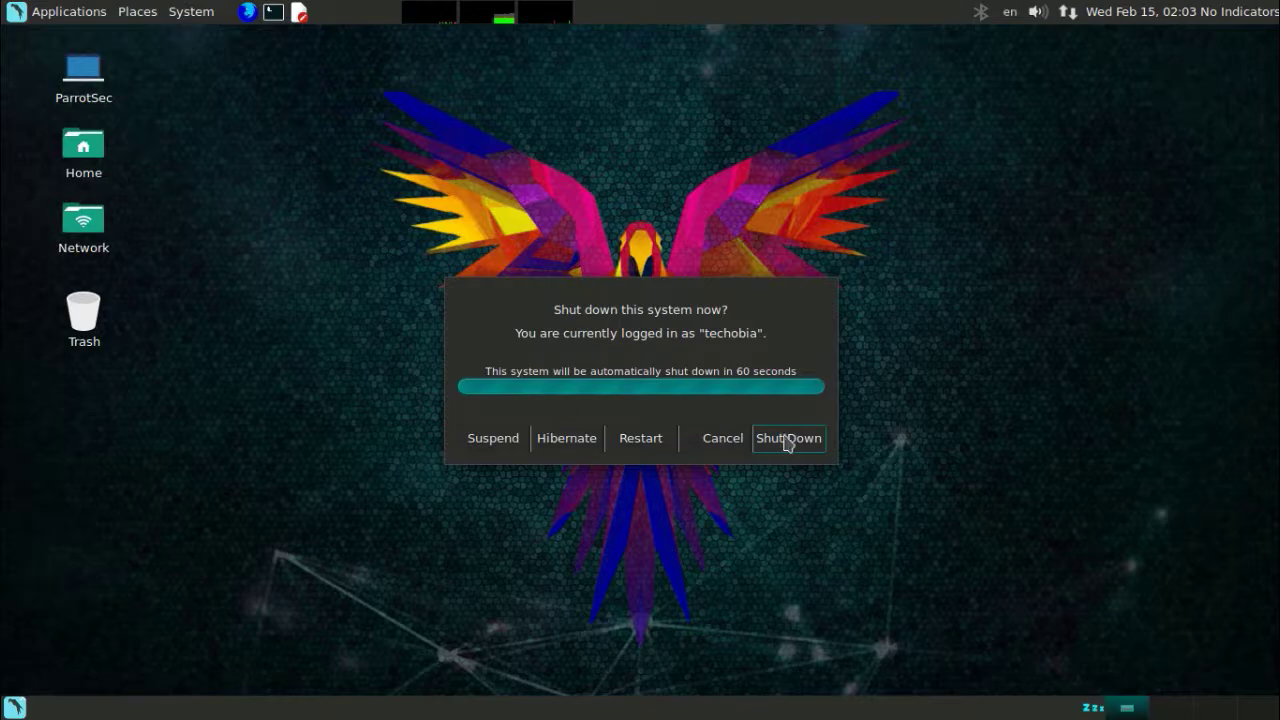
click(791, 442)
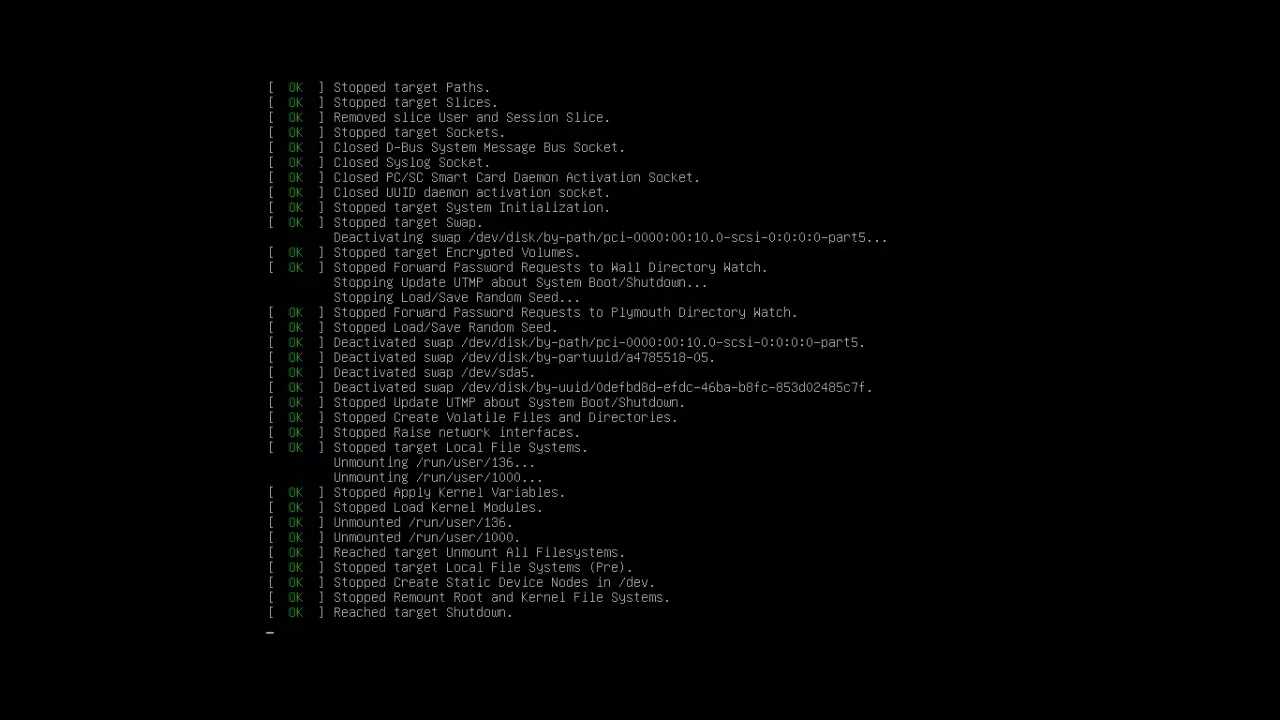